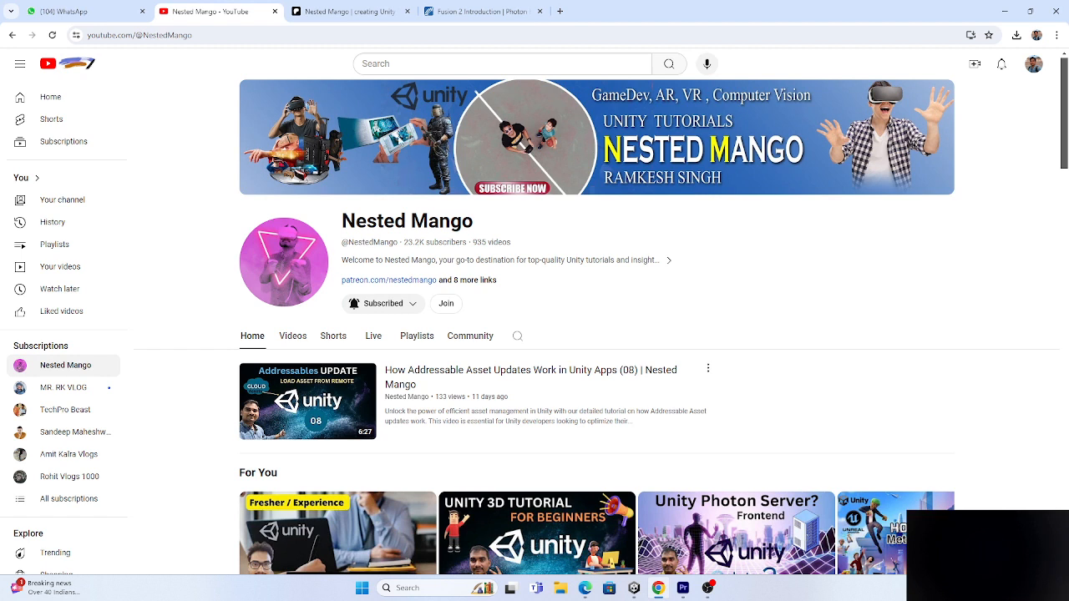
Switch to the Nested Mango Patreon shop page and look through the listed source code products.
key(ctrl+Tab)
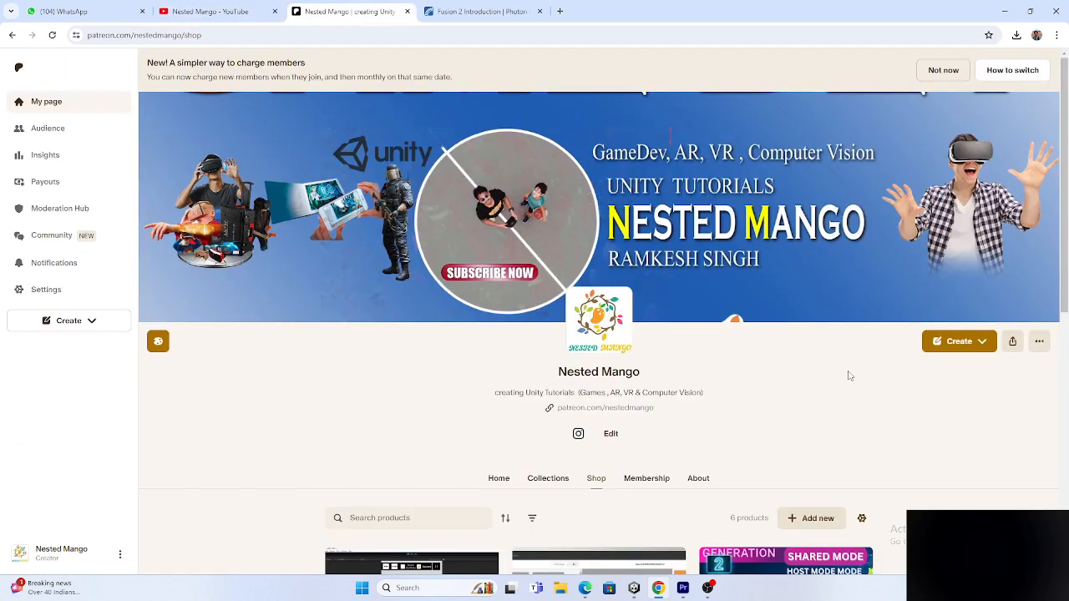
scroll(374, 467, down, 2)
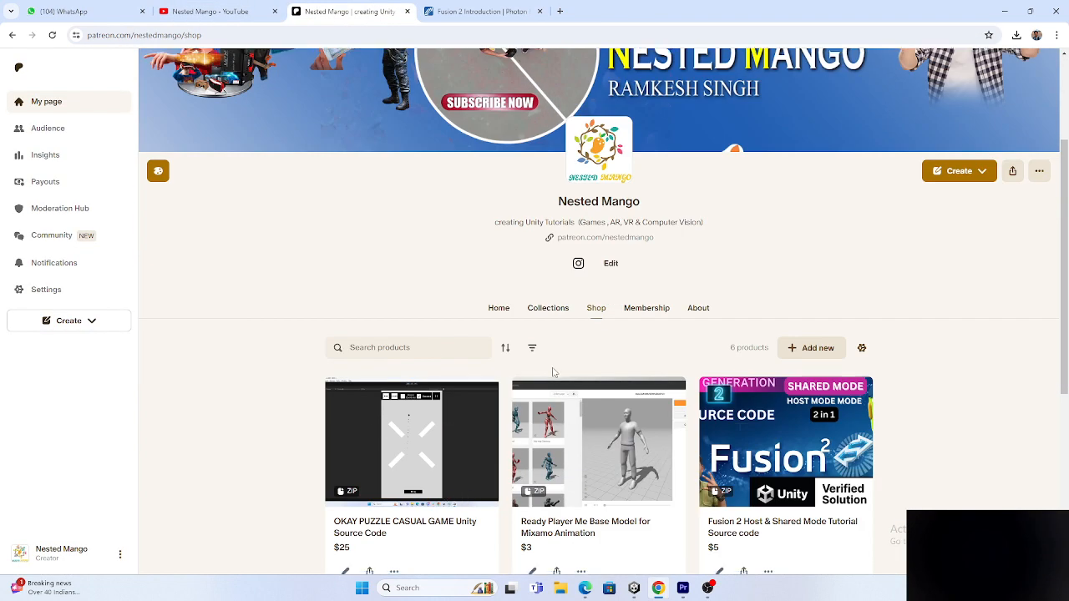
scroll(539, 499, down, 2)
scroll(668, 430, down, 2)
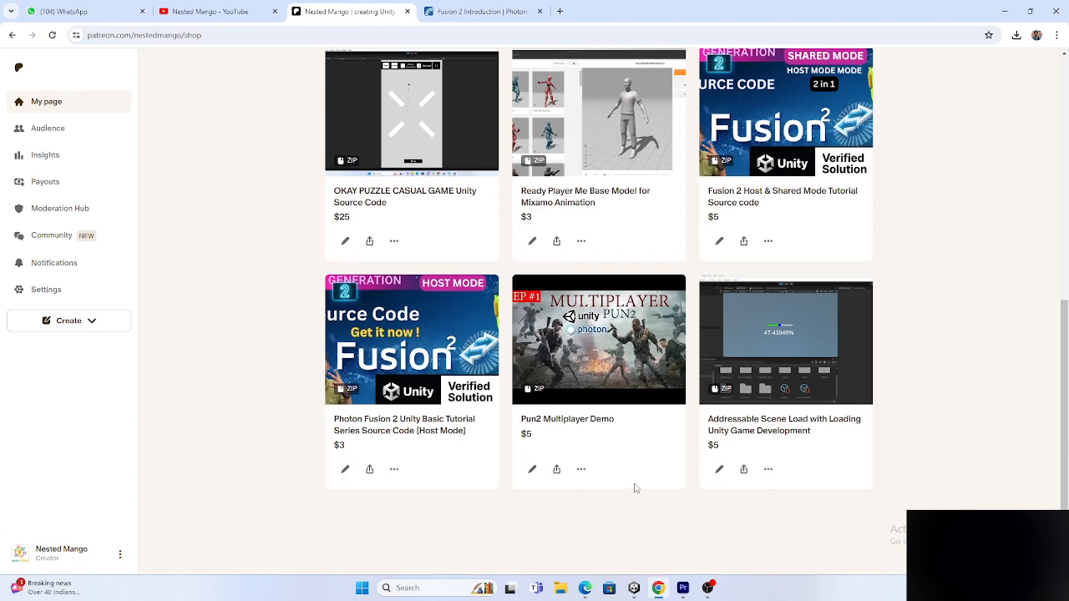
scroll(635, 488, up, 3)
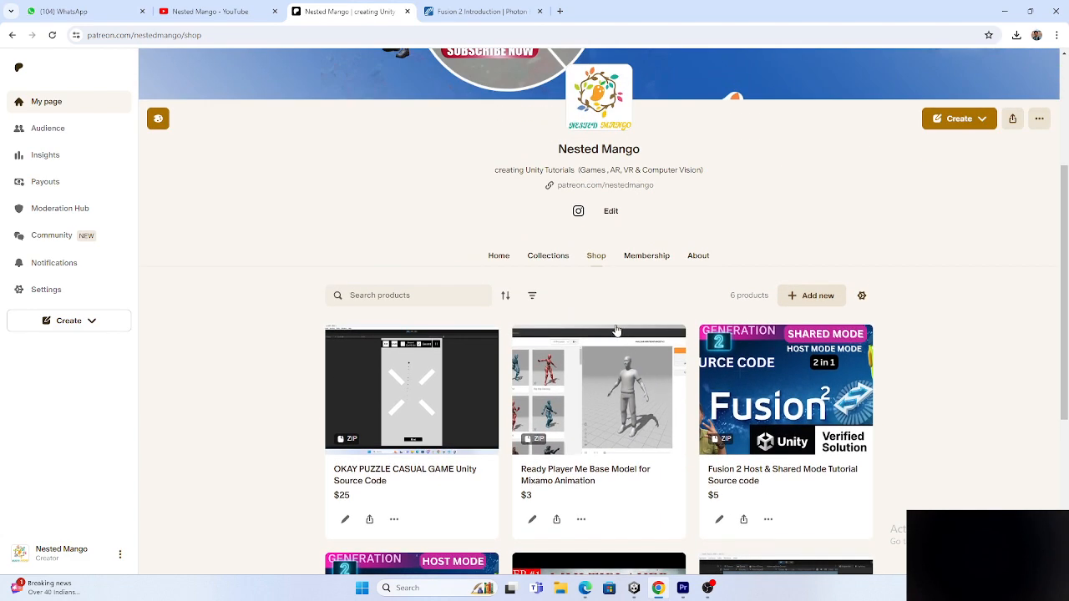
scroll(936, 264, up, 1)
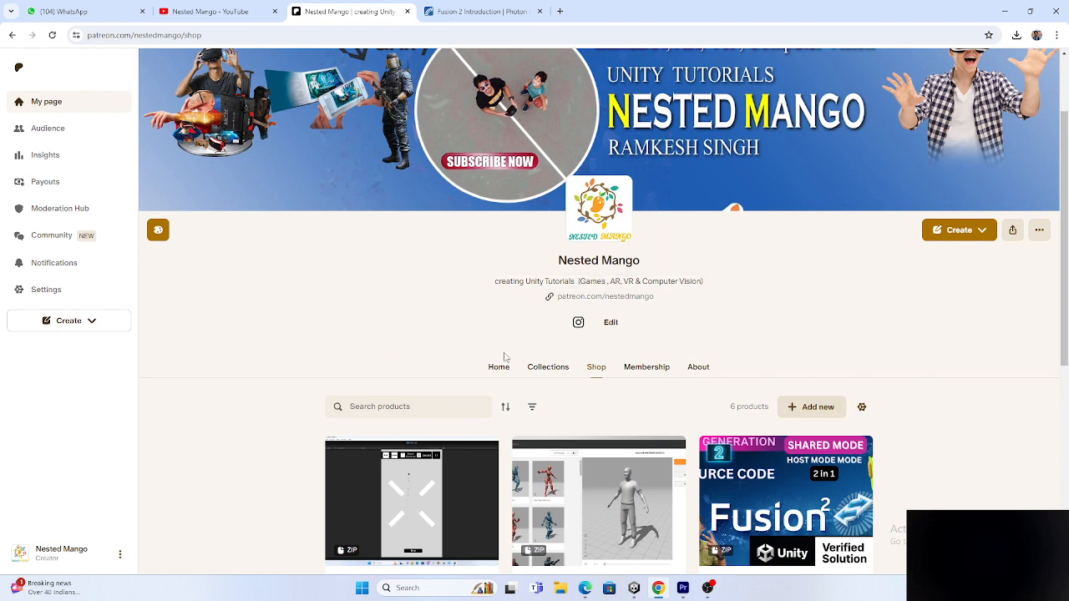
scroll(622, 317, up, 1)
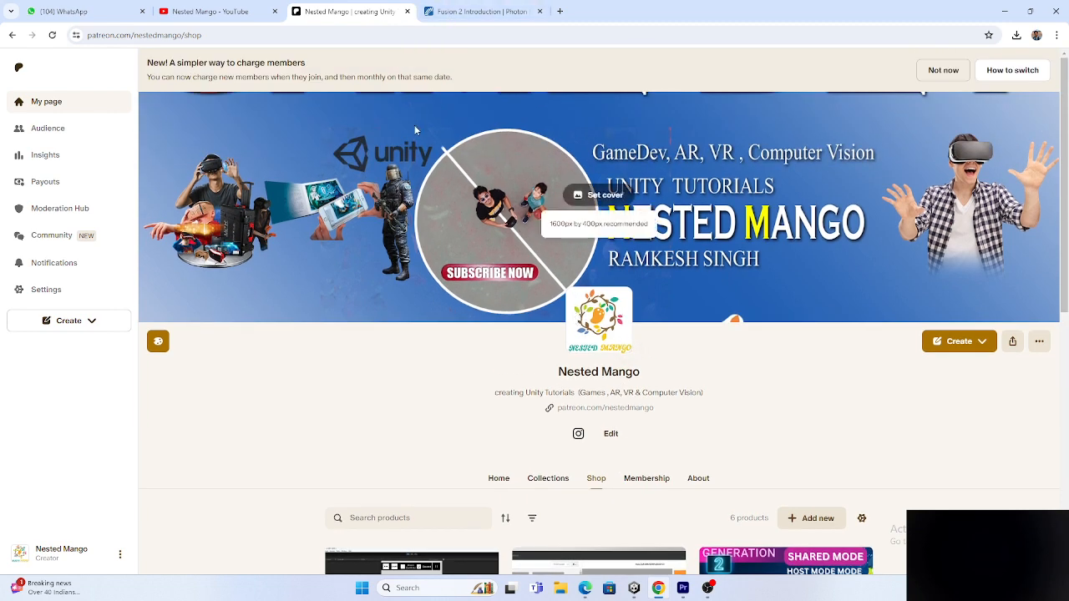
Examine the Photon Fusion 2 documentation contents, covering the tutorials, game samples, technical samples and VR | AR | MR sections.
key(ctrl+Tab)
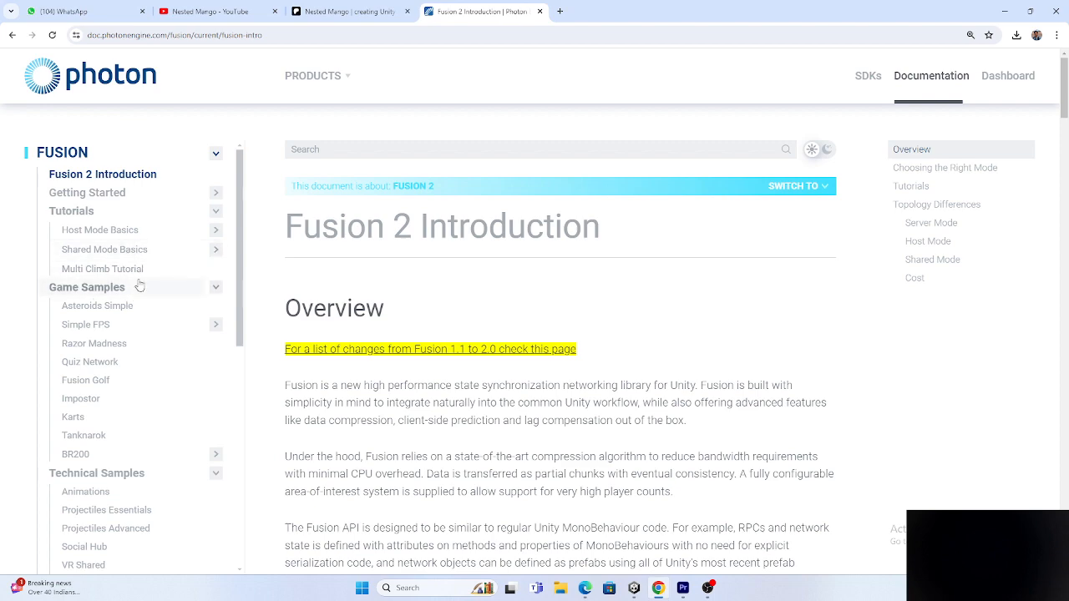
scroll(134, 409, down, 10)
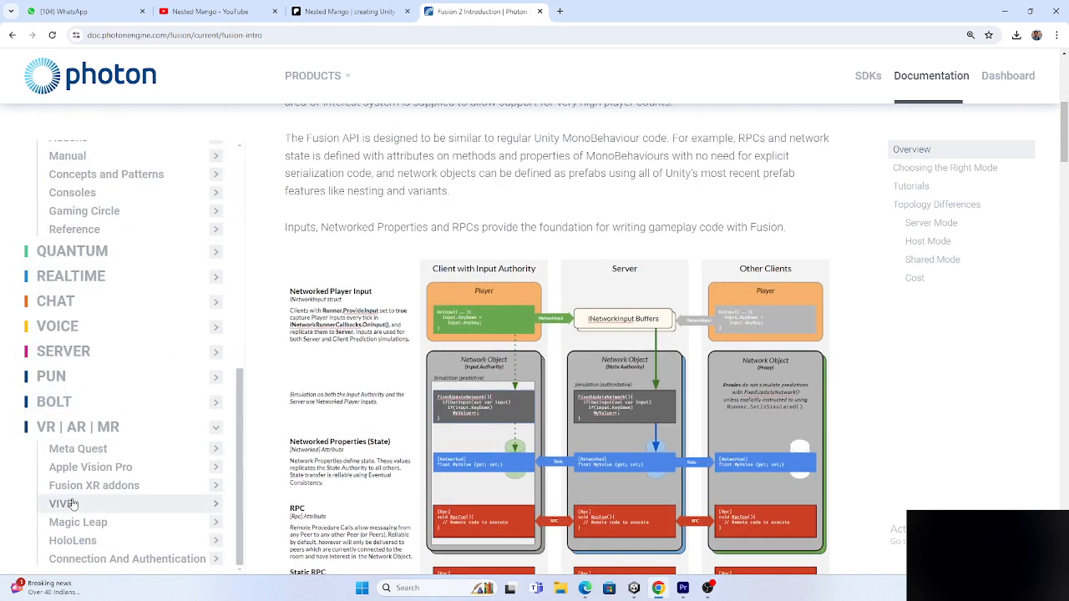
scroll(134, 337, up, 15)
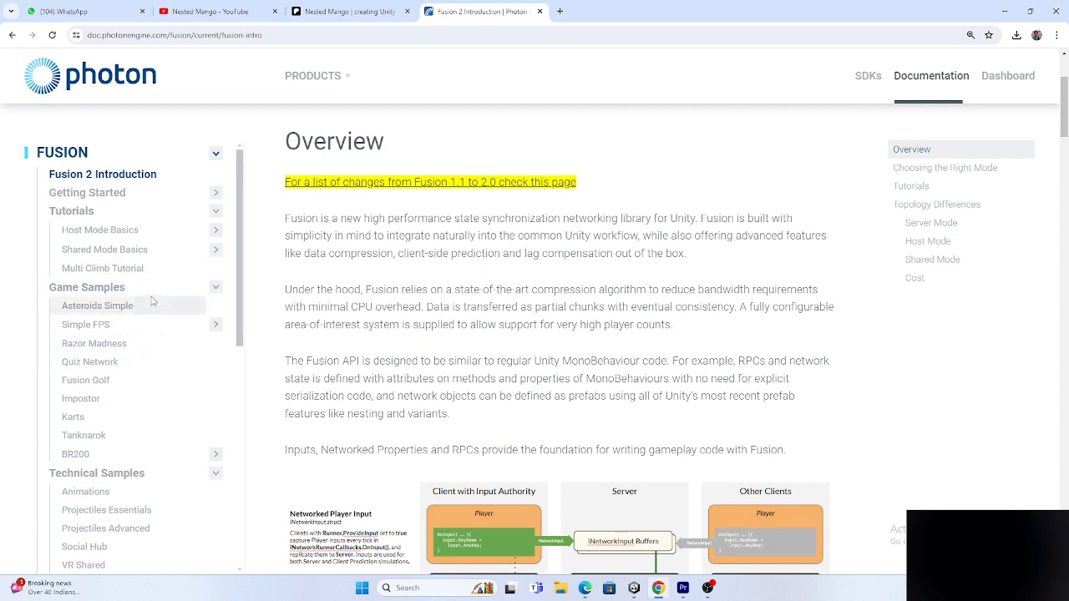
scroll(133, 334, down, 2)
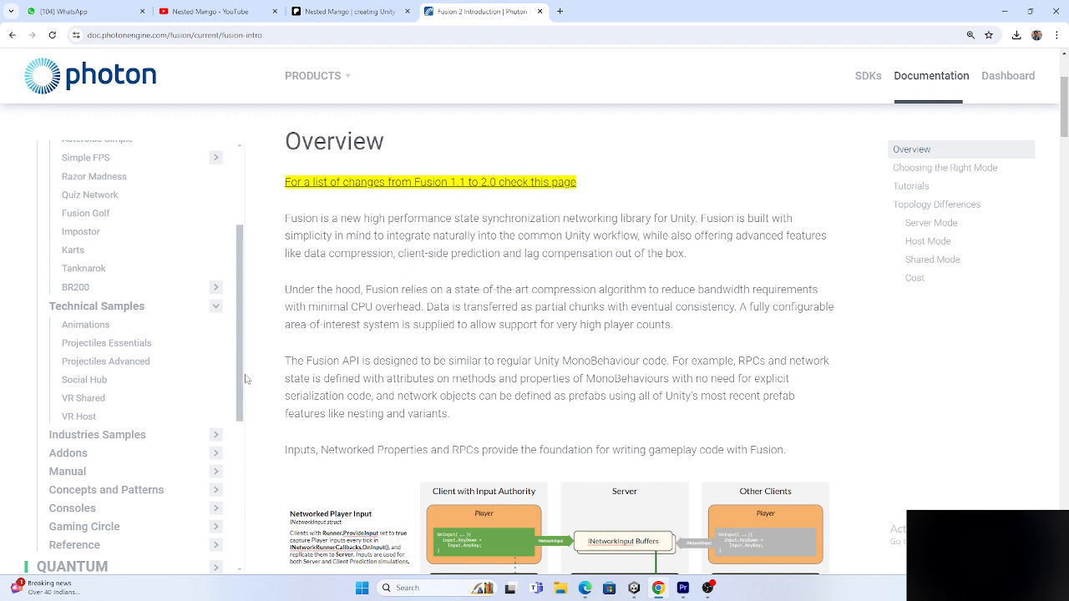
scroll(117, 284, up, 3)
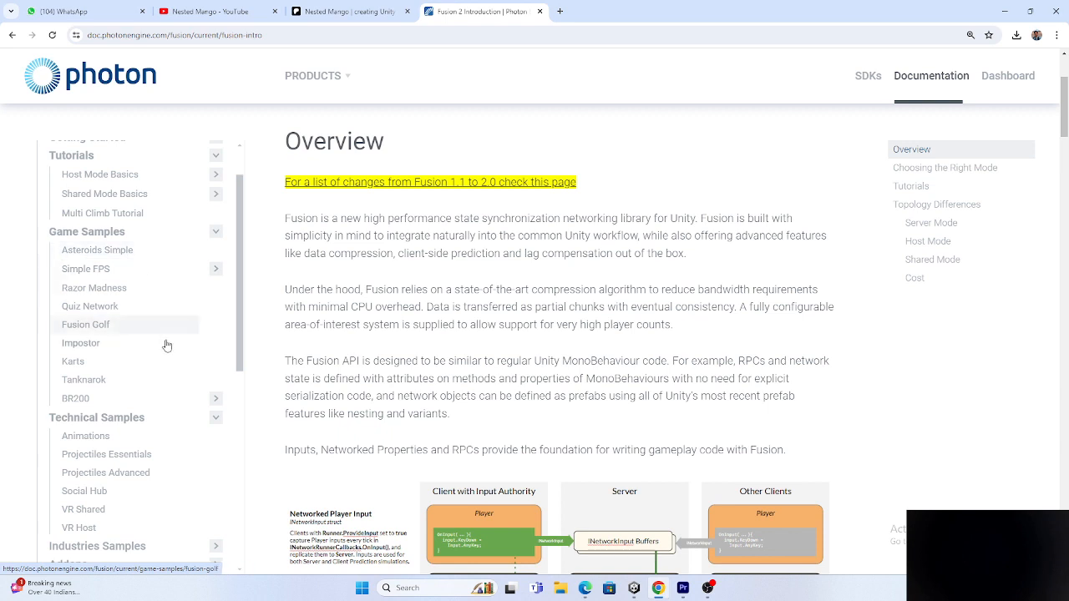
scroll(172, 321, down, 1)
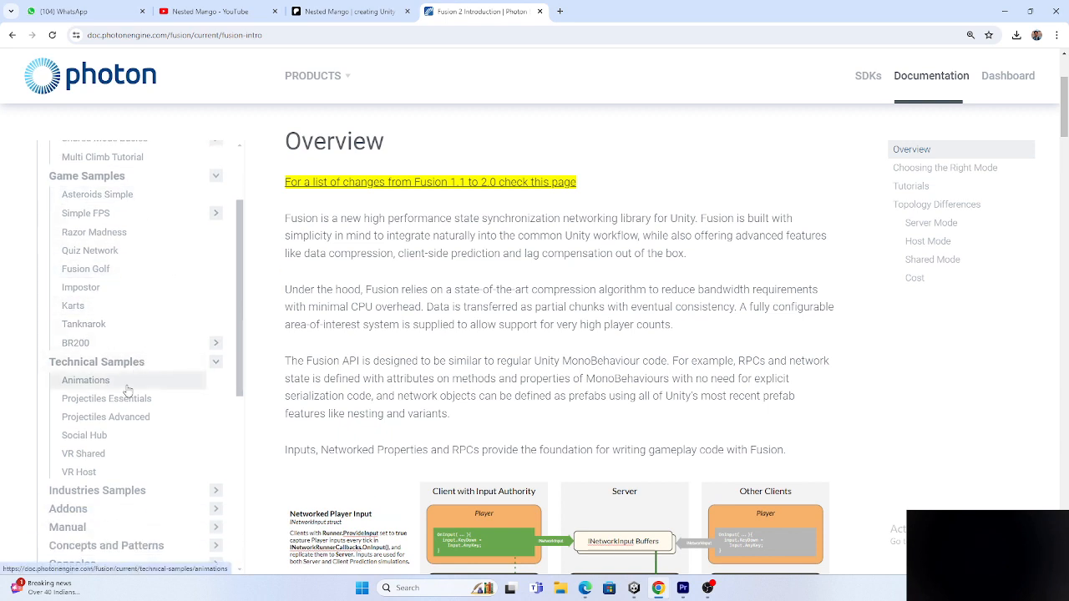
scroll(172, 351, up, 1)
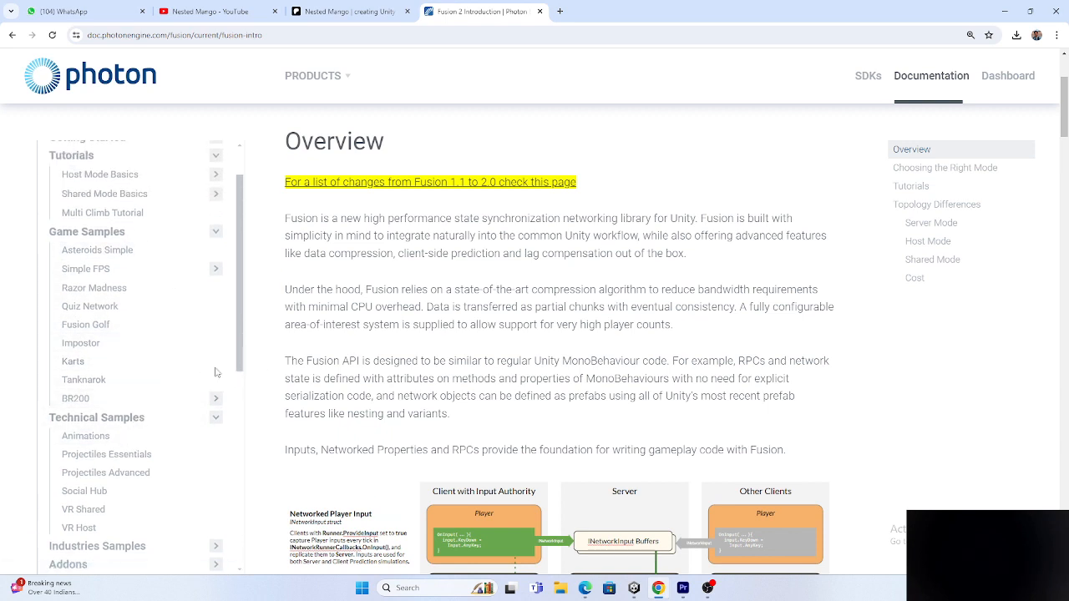
scroll(131, 409, down, 1)
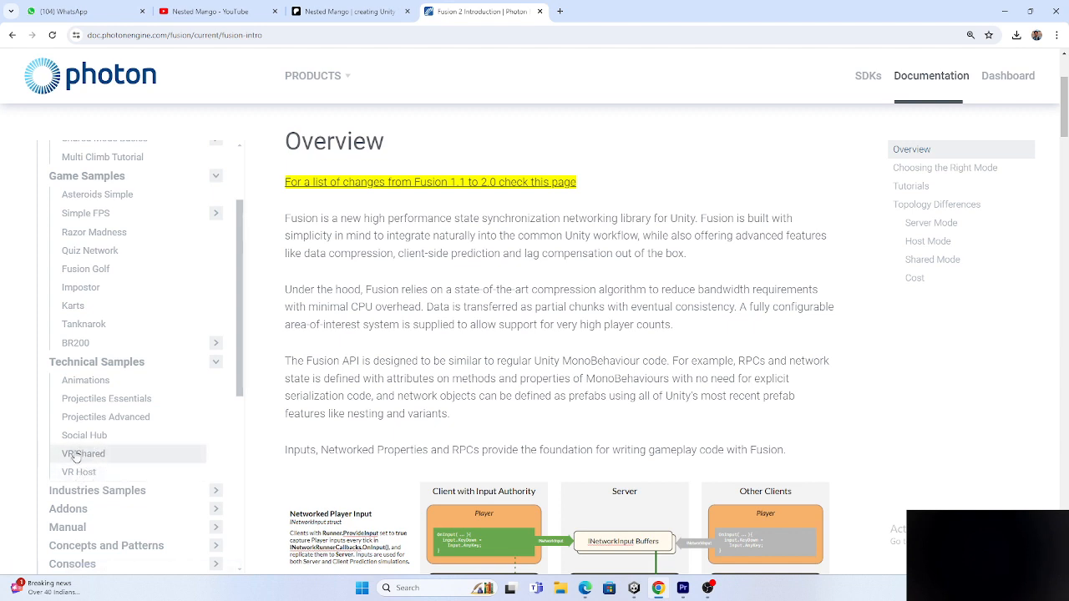
scroll(130, 401, down, 5)
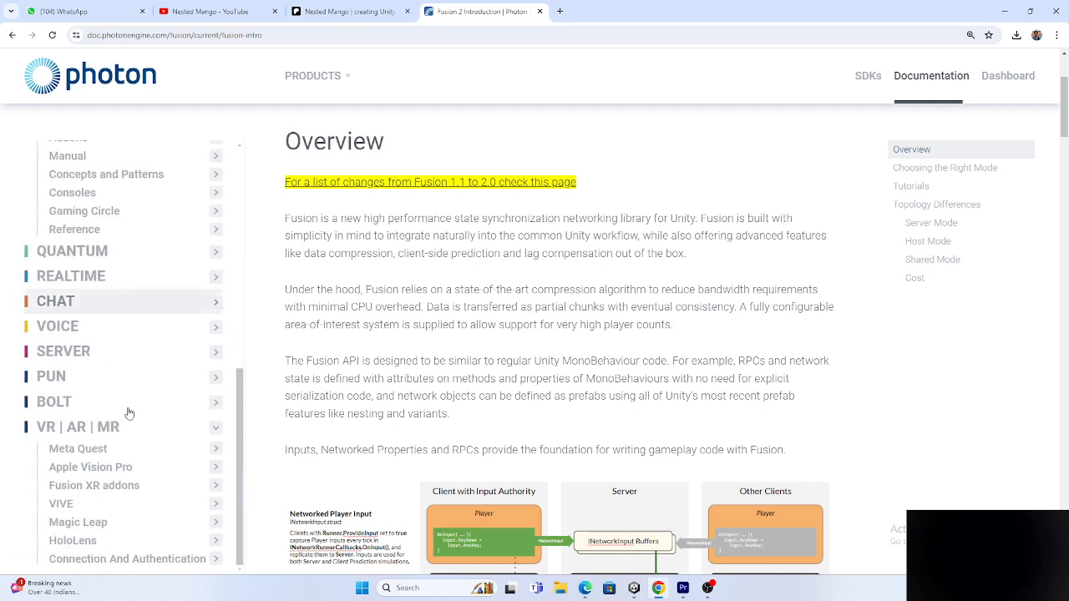
scroll(129, 413, up, 10)
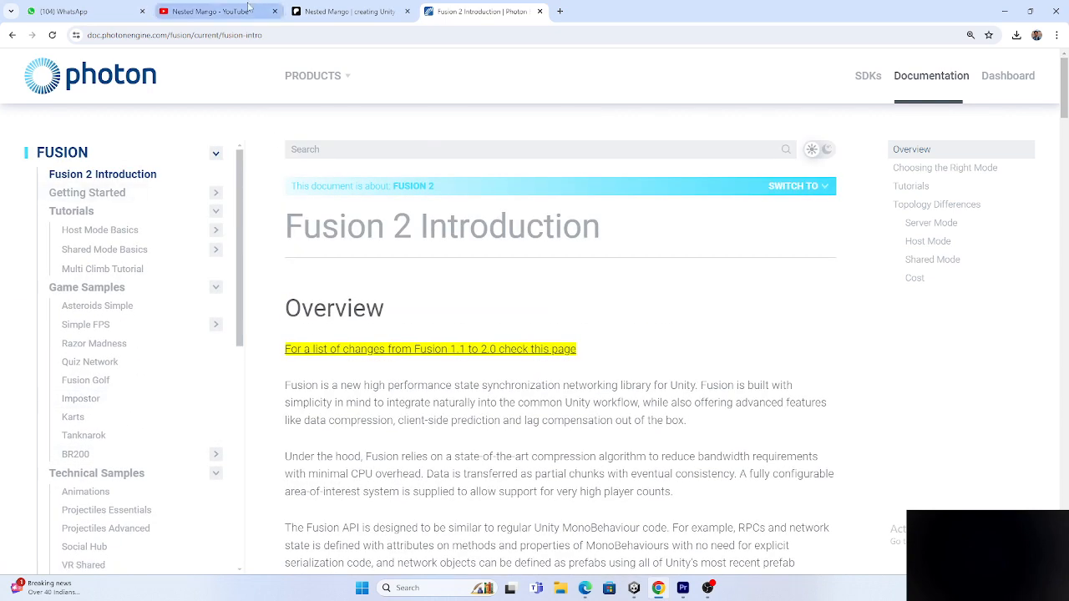
click(248, 10)
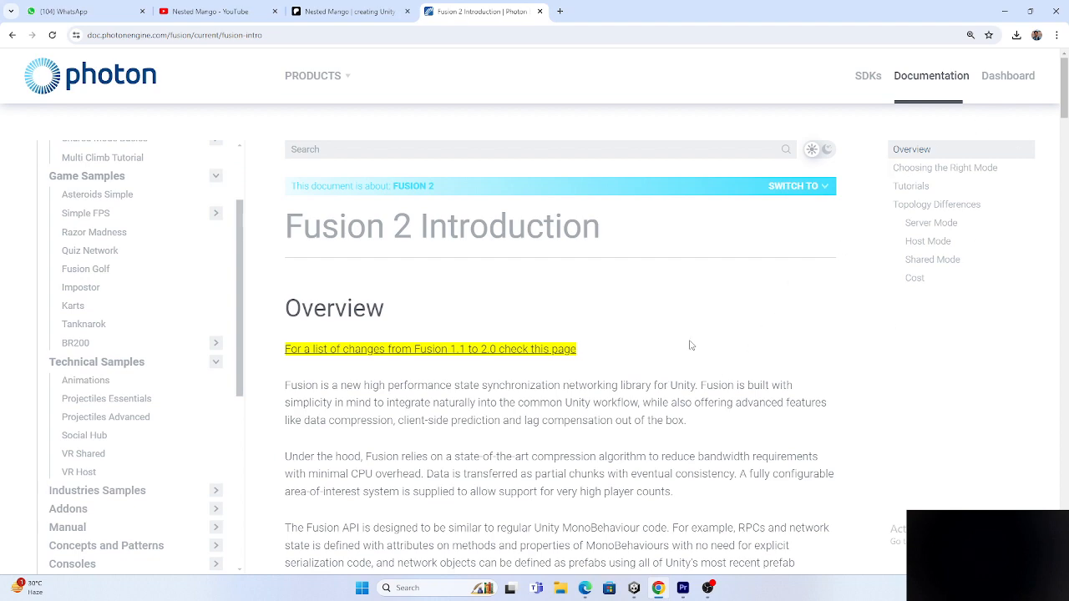
Open the VR Host technical sample documentation, read as far as its Download section, and check the Fusion VR Host project in Unity.
click(72, 473)
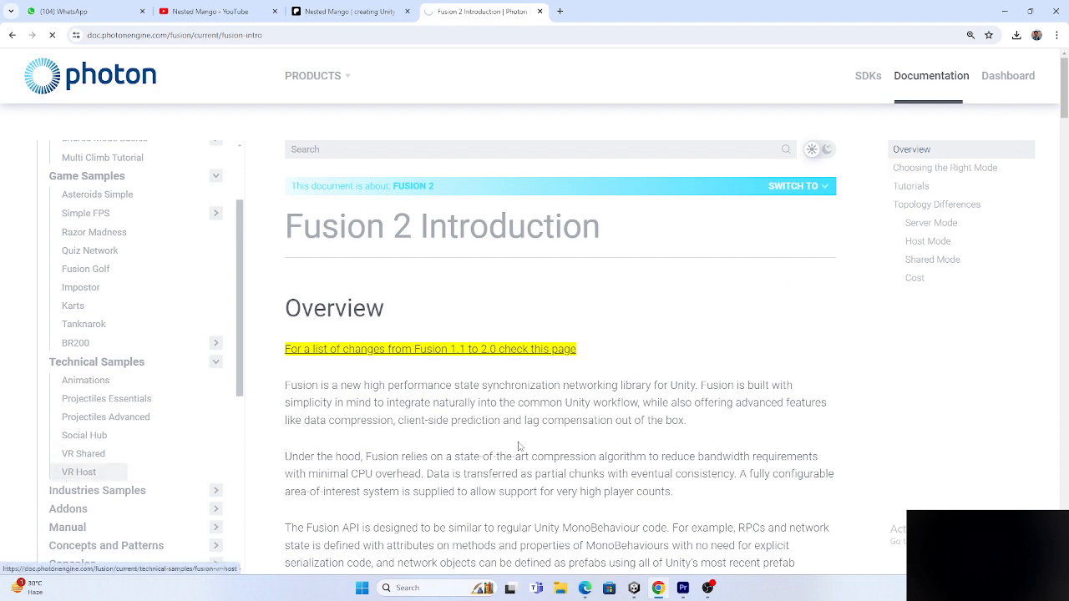
scroll(555, 318, down, 4)
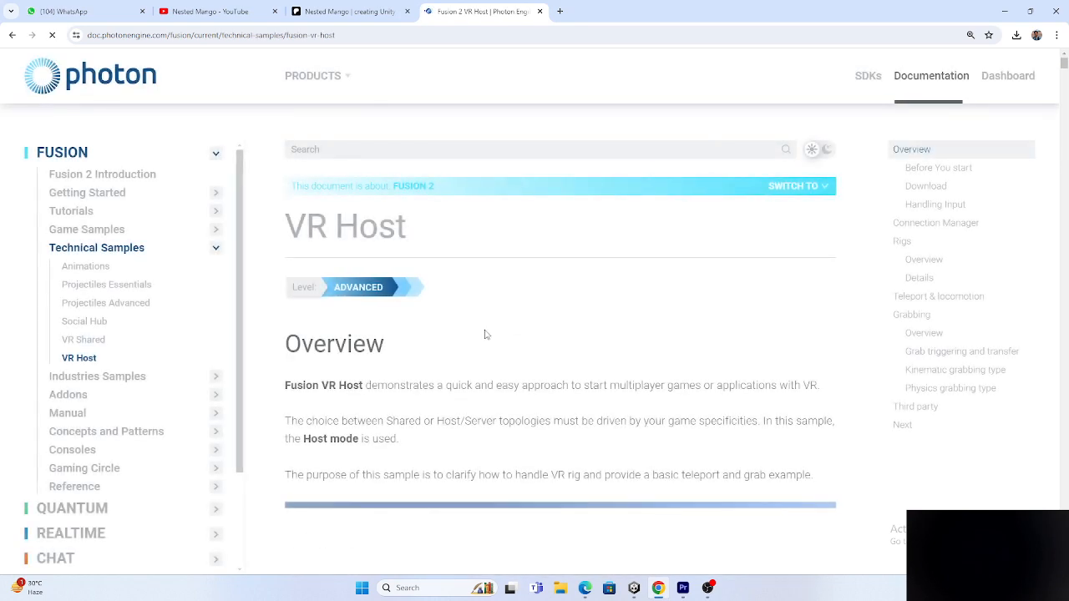
scroll(535, 330, down, 6)
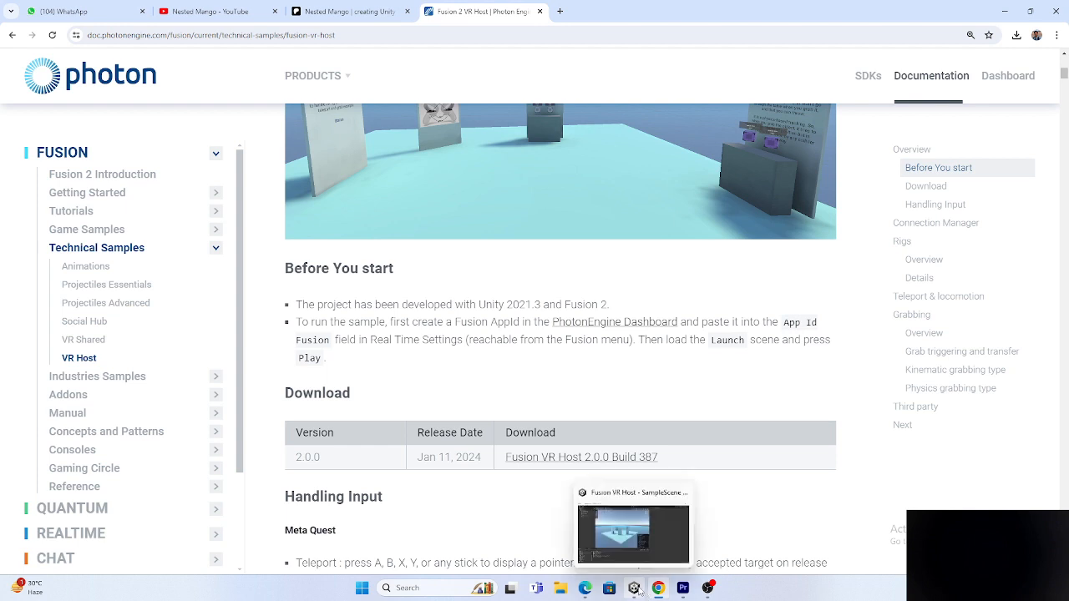
click(637, 590)
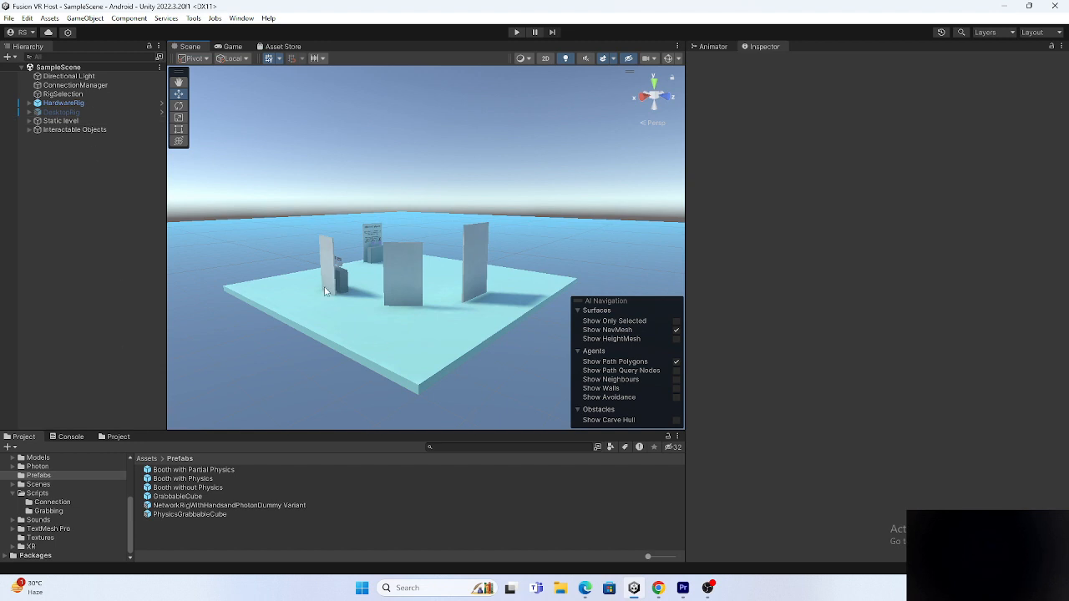
click(658, 588)
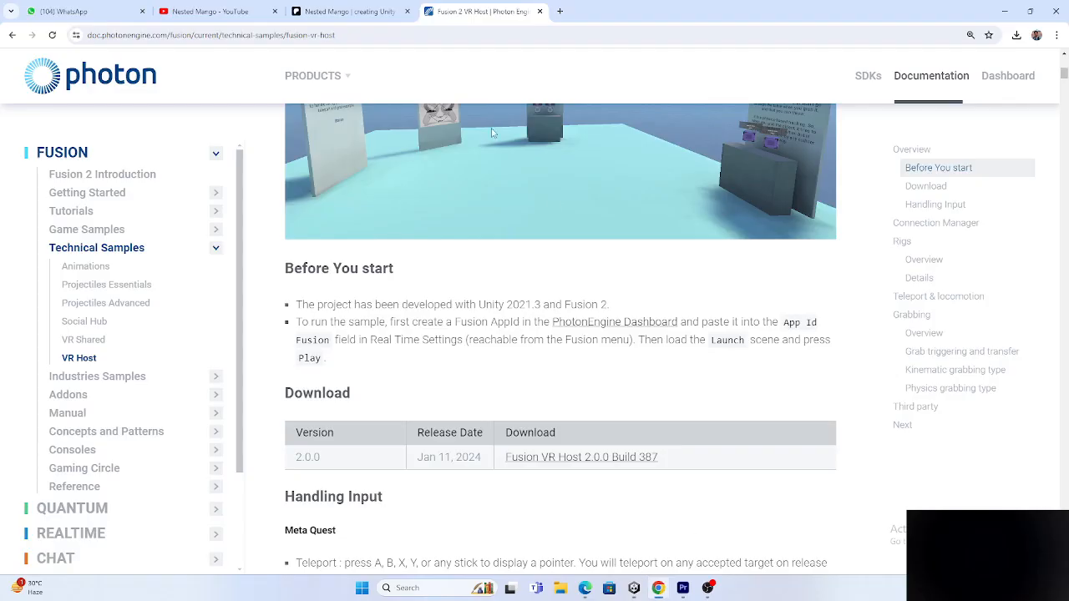
Go to the Nested Mango YouTube channel and browse its created playlists, including the Photon Fusion 2 series.
click(235, 17)
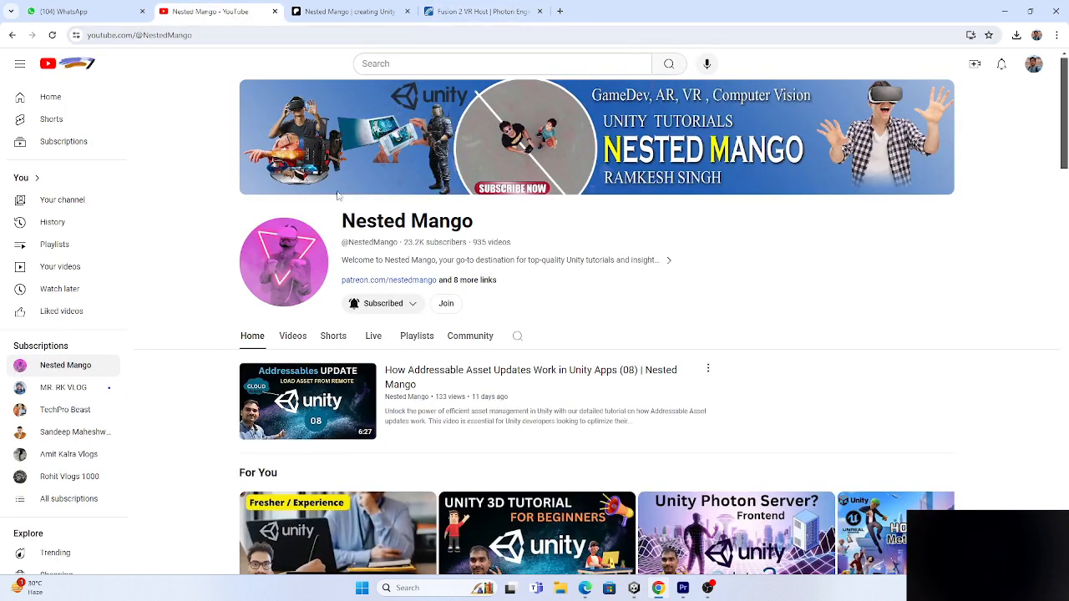
click(417, 336)
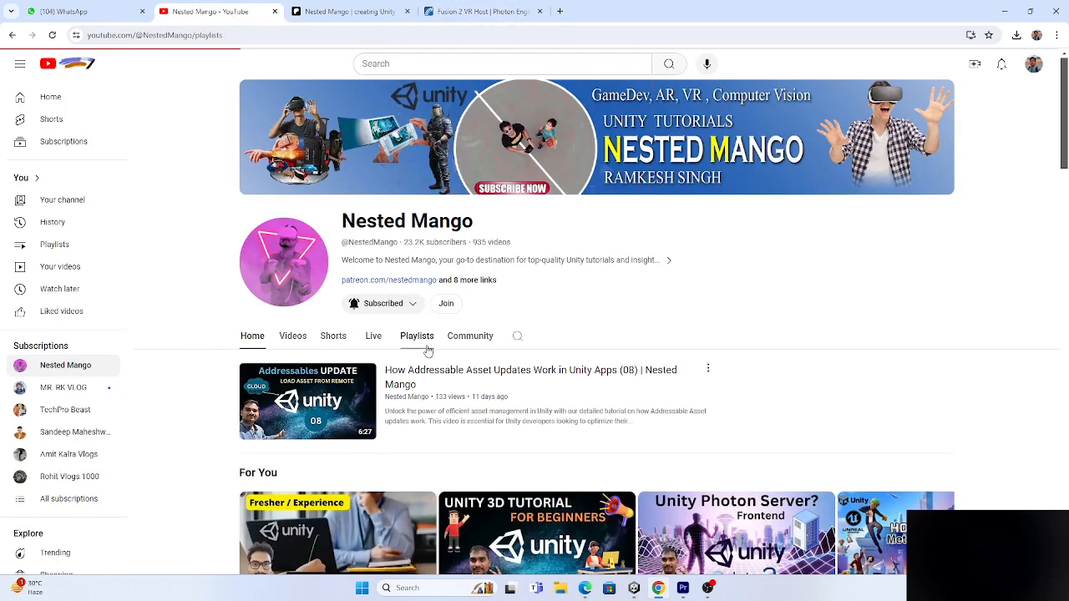
scroll(466, 260, down, 2)
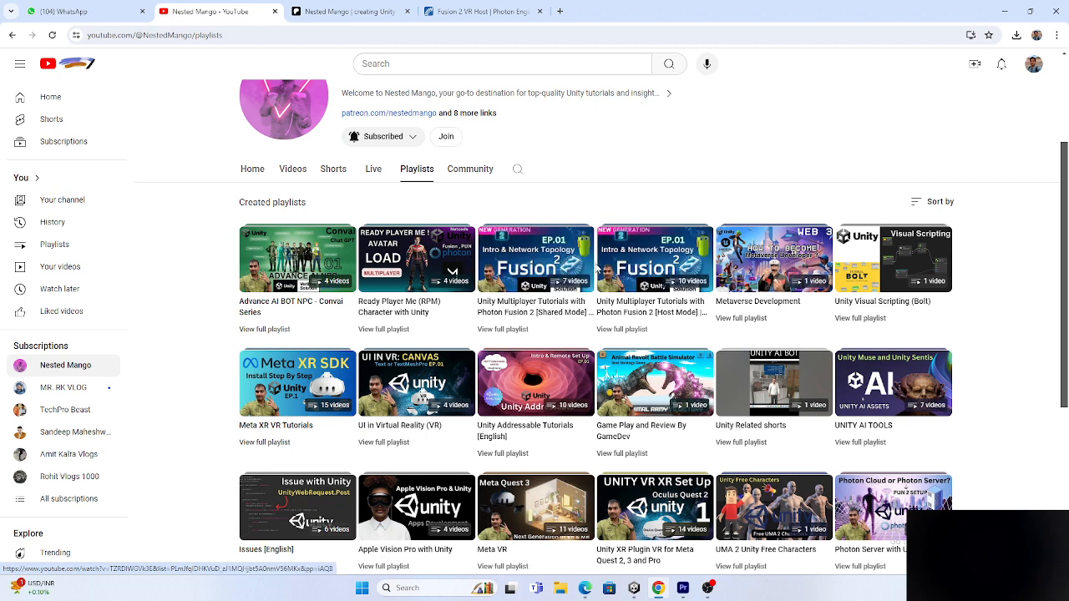
scroll(596, 267, up, 1)
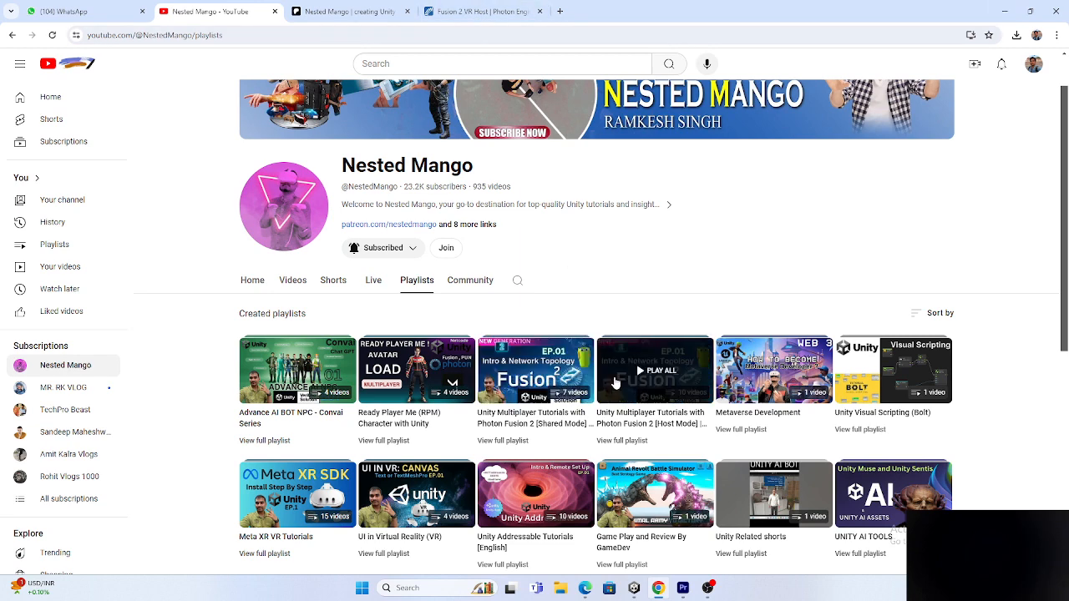
Return to the Patreon shop and review the Fusion 2 source code listings.
click(333, 9)
scroll(717, 387, down, 6)
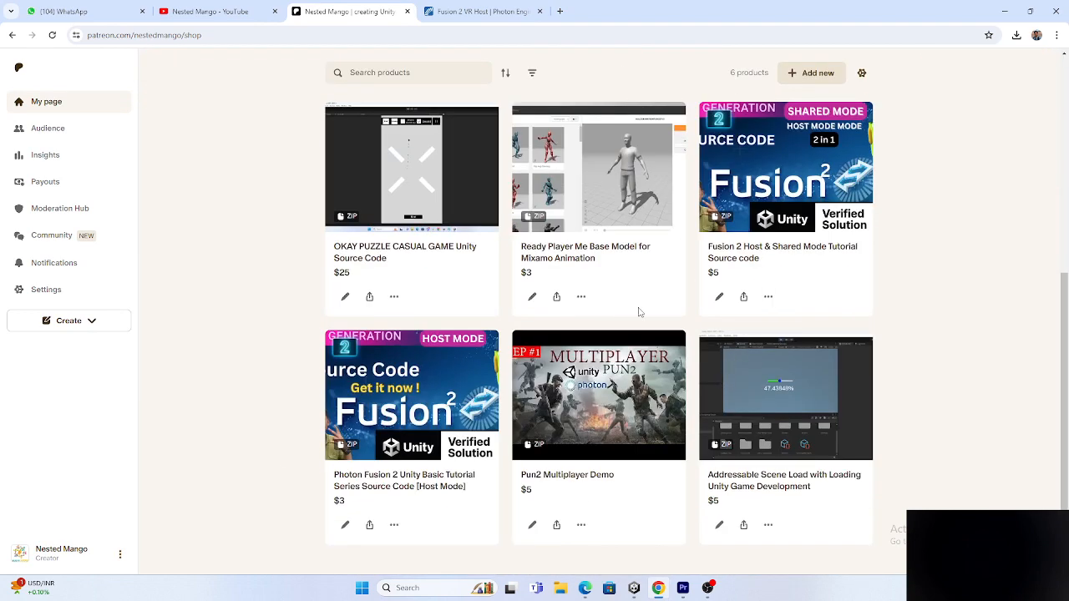
scroll(777, 228, up, 1)
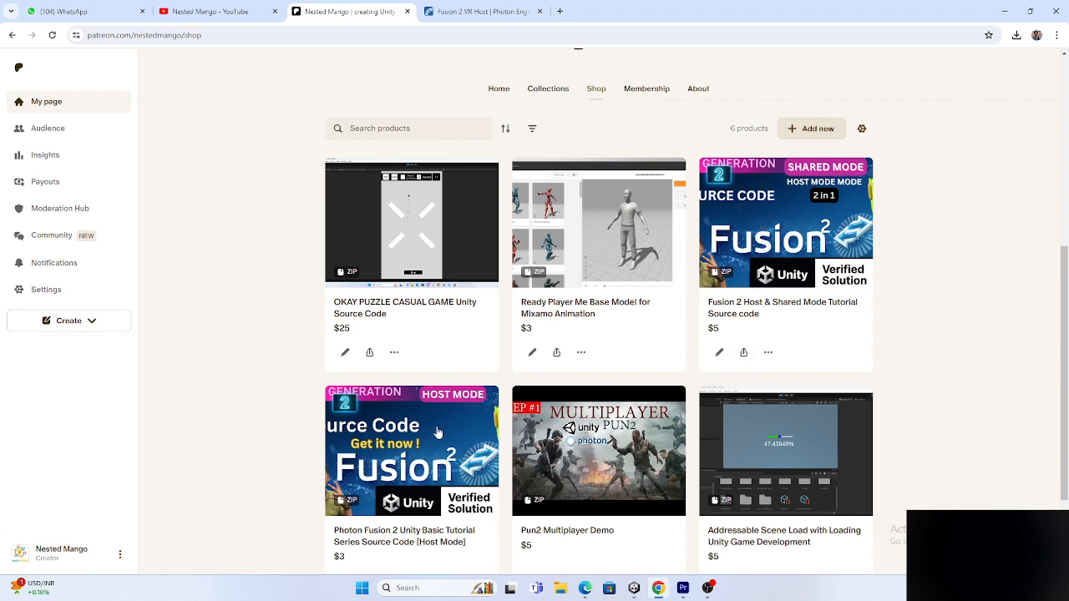
scroll(438, 433, up, 3)
Switch to Premiere Pro, play the Host Mode demo sequence, and move the playhead back to the start after stopping it.
key(alt+Tab)
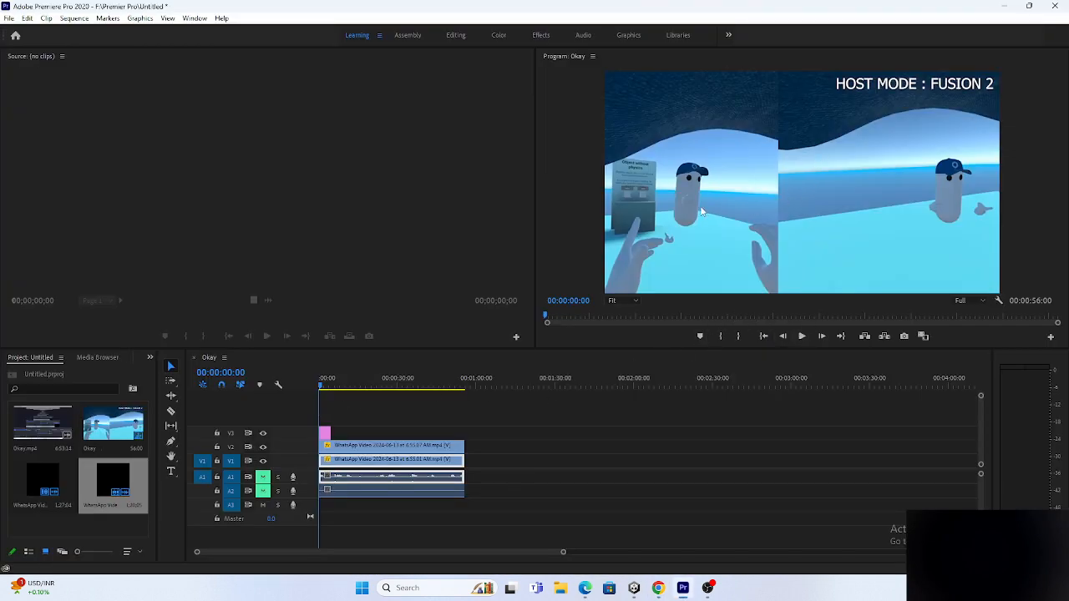
click(803, 336)
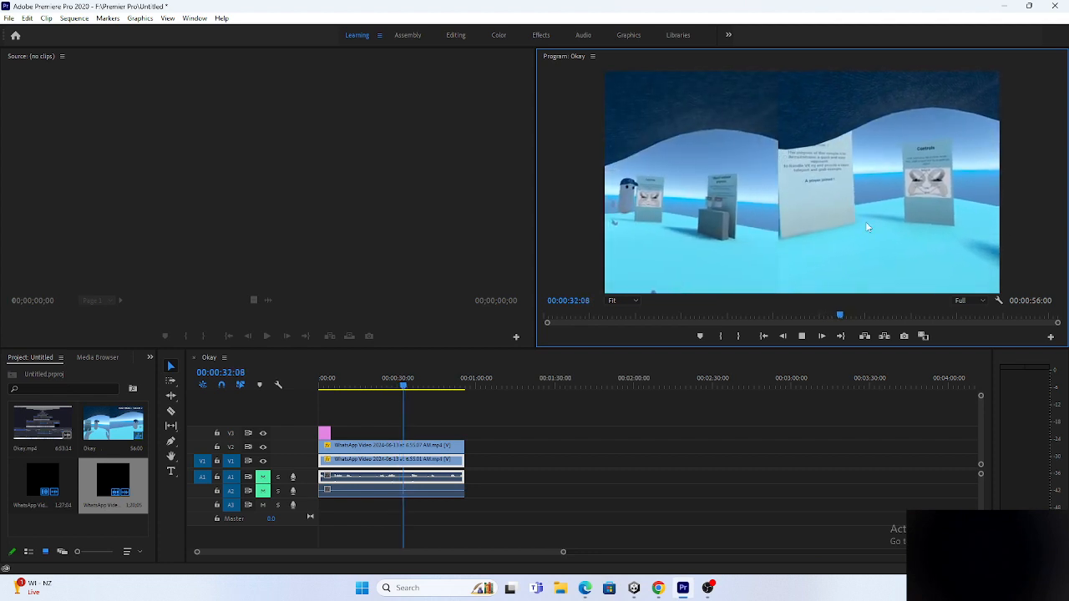
click(801, 336)
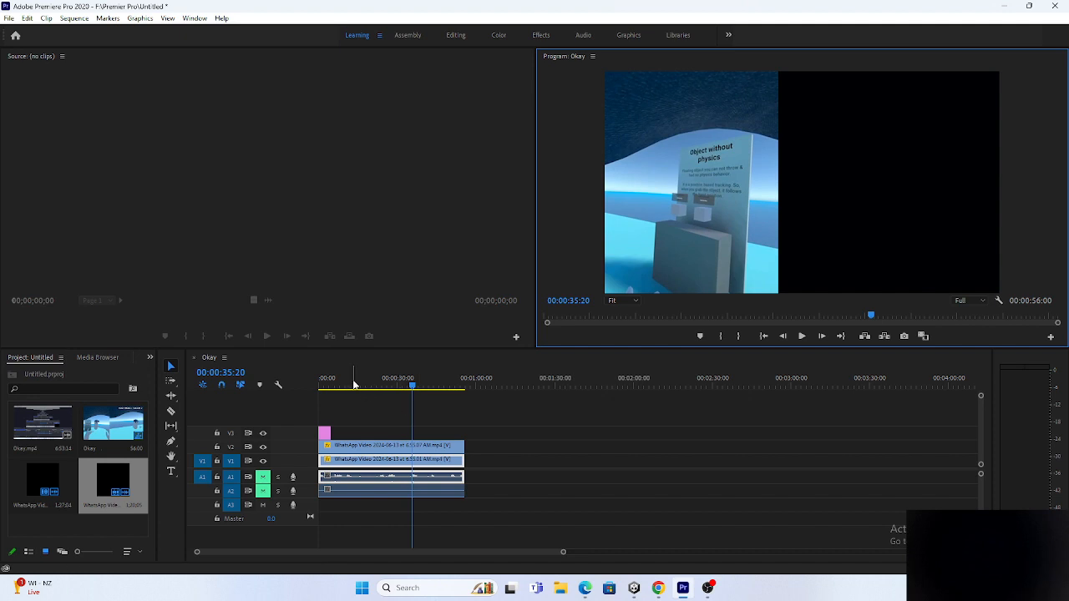
drag(353, 385, 303, 380)
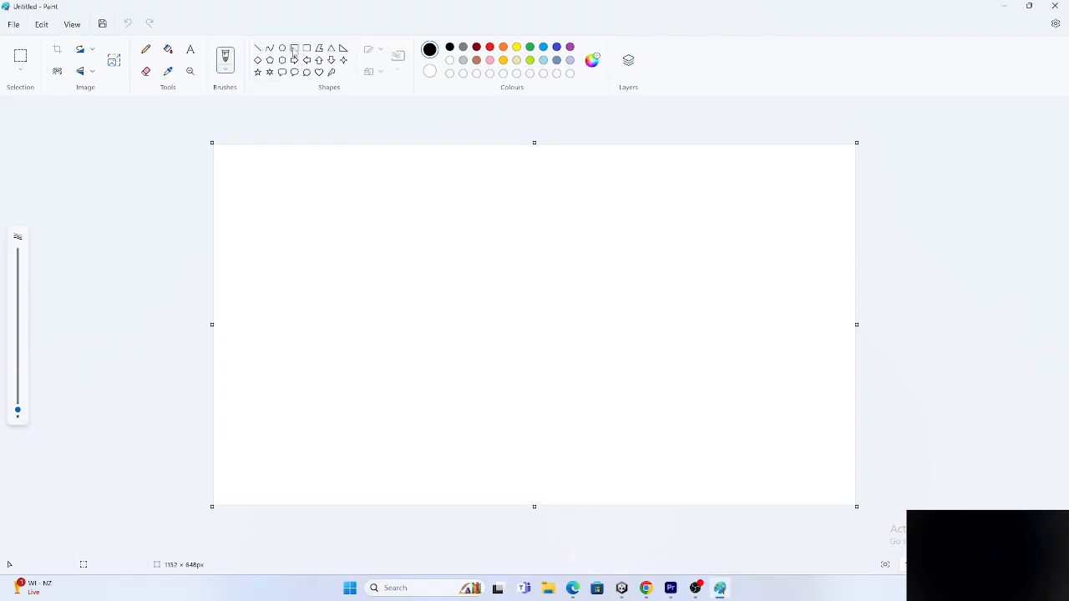
Draw two near-square rectangles side by side on the blank canvas, about 424 × 427 px and 428 × 414 px.
click(295, 49)
drag(252, 194, 491, 432)
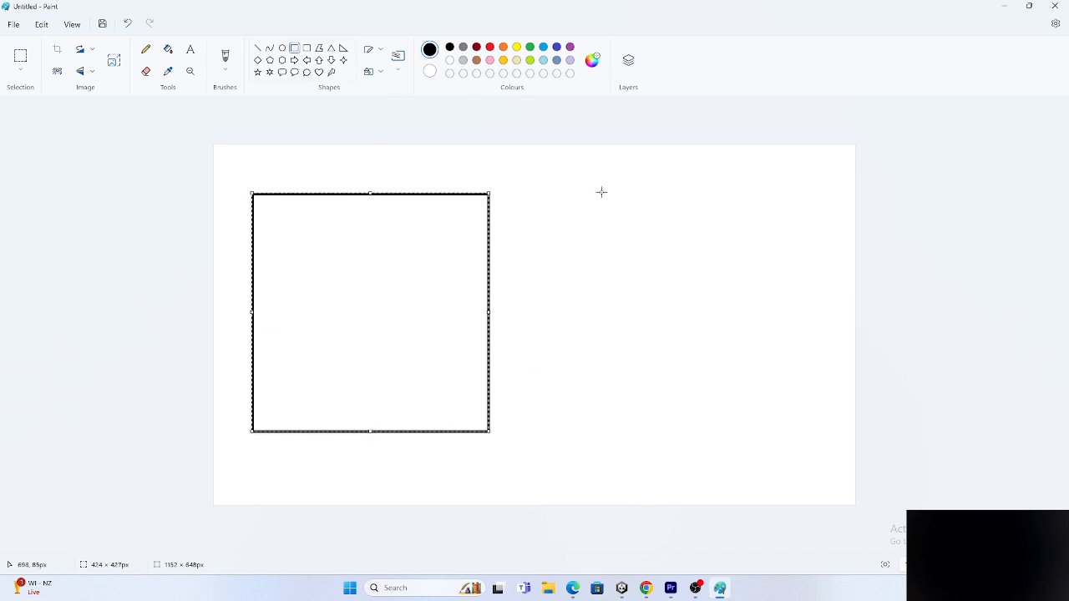
drag(585, 190, 826, 421)
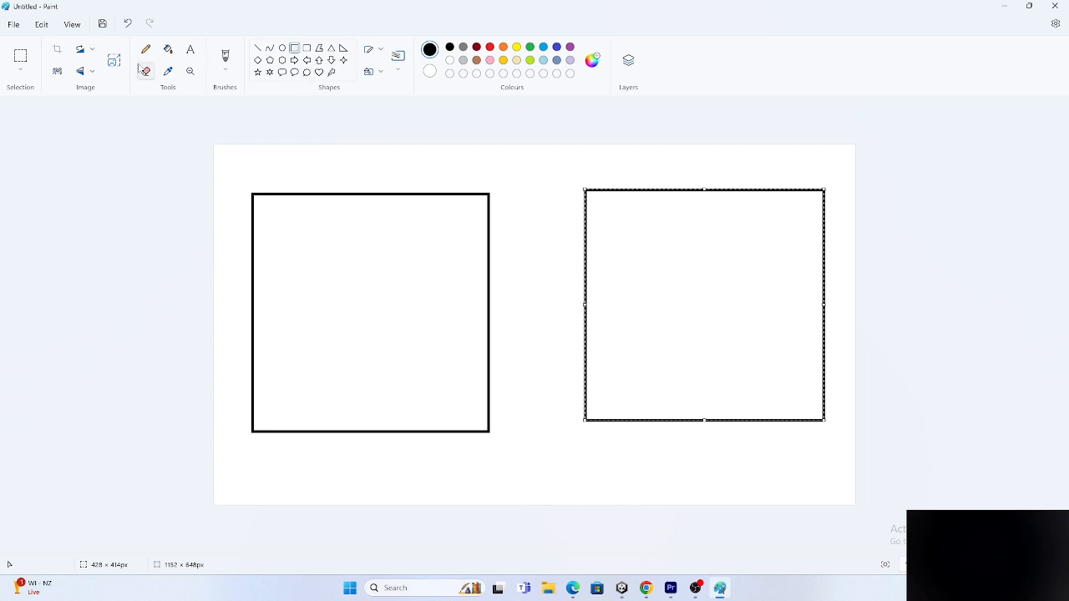
Add the text labels "Hardware" and "Network Rig" side by side in the upper part of the left square.
click(190, 49)
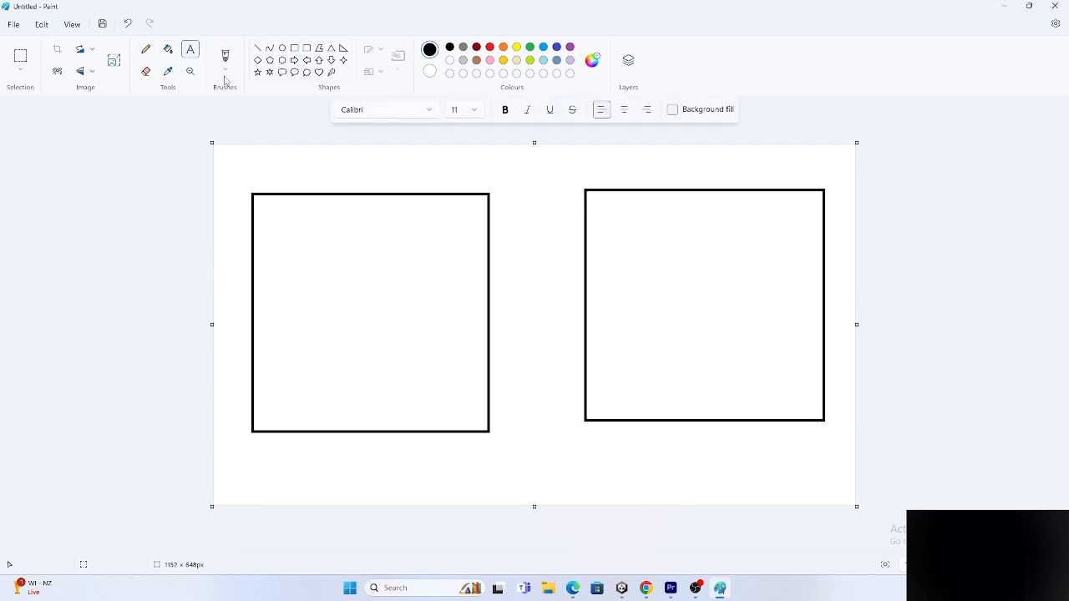
click(264, 238)
text(Hardware)
click(360, 246)
click(378, 246)
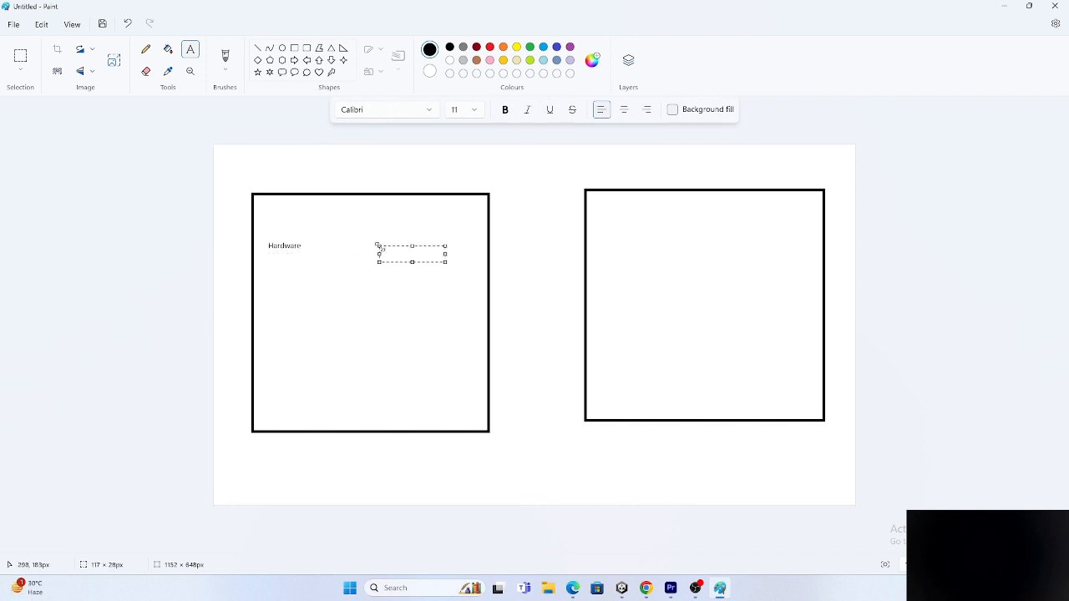
text(Network Rig)
Add the text label "Network Rig" in the upper part of the right square.
click(603, 248)
text(Netw)
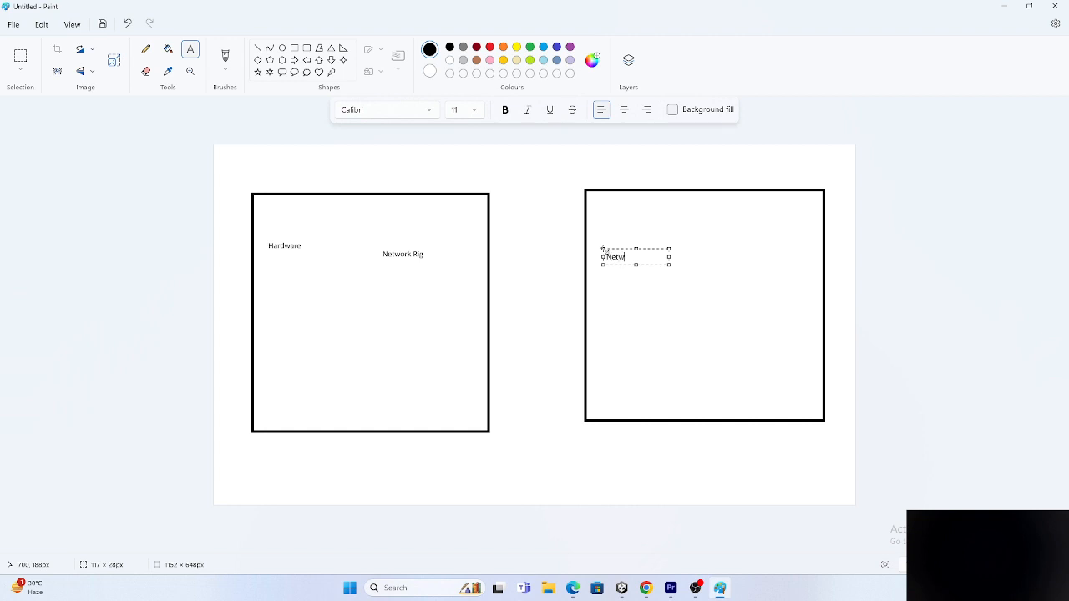
text(ork Rig)
Add the text label "Rig" directly beneath "Hardware" in the left square.
click(278, 249)
click(265, 244)
click(276, 266)
click(275, 258)
text(Rig)
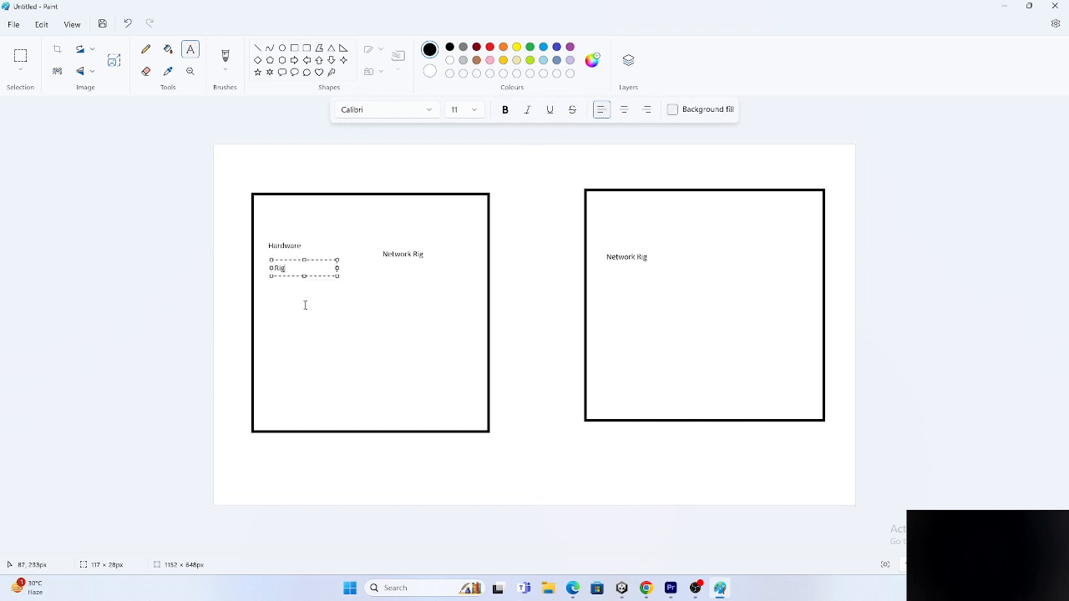
Add the label "Local" beneath "Rig" in the left square and the caption "Device" below that square.
click(305, 305)
click(275, 293)
text(Local)
click(284, 449)
click(285, 452)
text(Device)
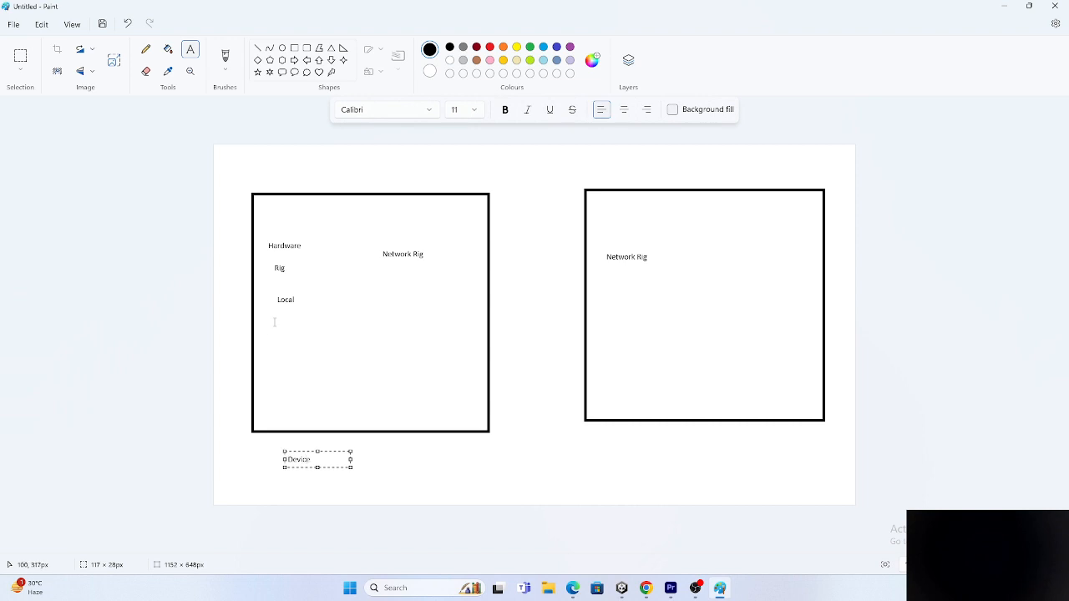
Add the caption "Remote" below the right square.
click(406, 469)
click(635, 434)
text(Remo)
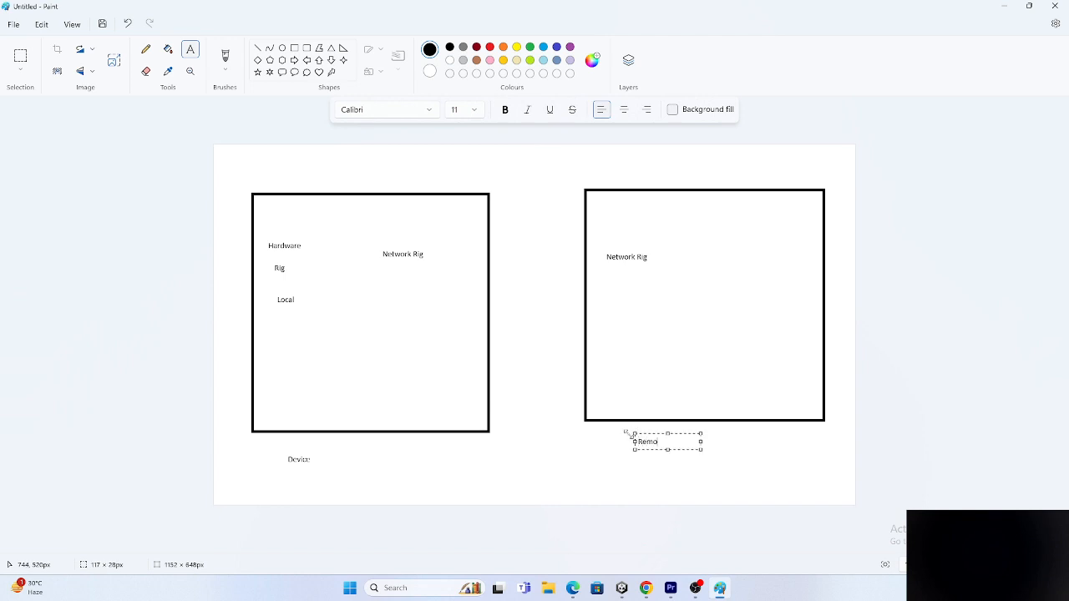
text(te)
Add "NetworkRig" and "HardwareRig" near the right square's lower edge, and "Network Rig" near the left square's lower edge.
click(618, 393)
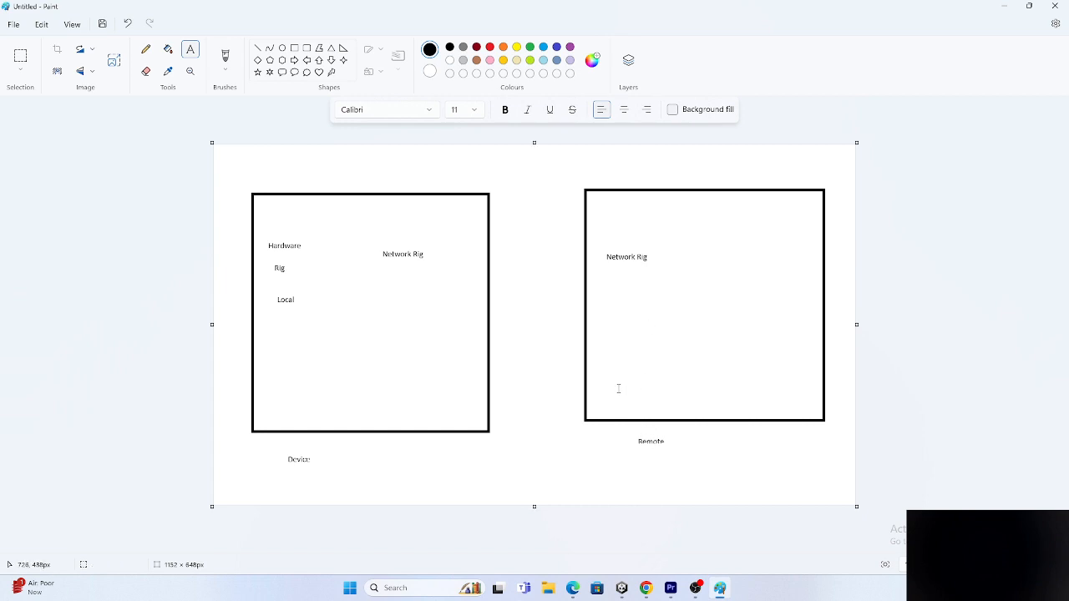
click(619, 390)
text(Netw)
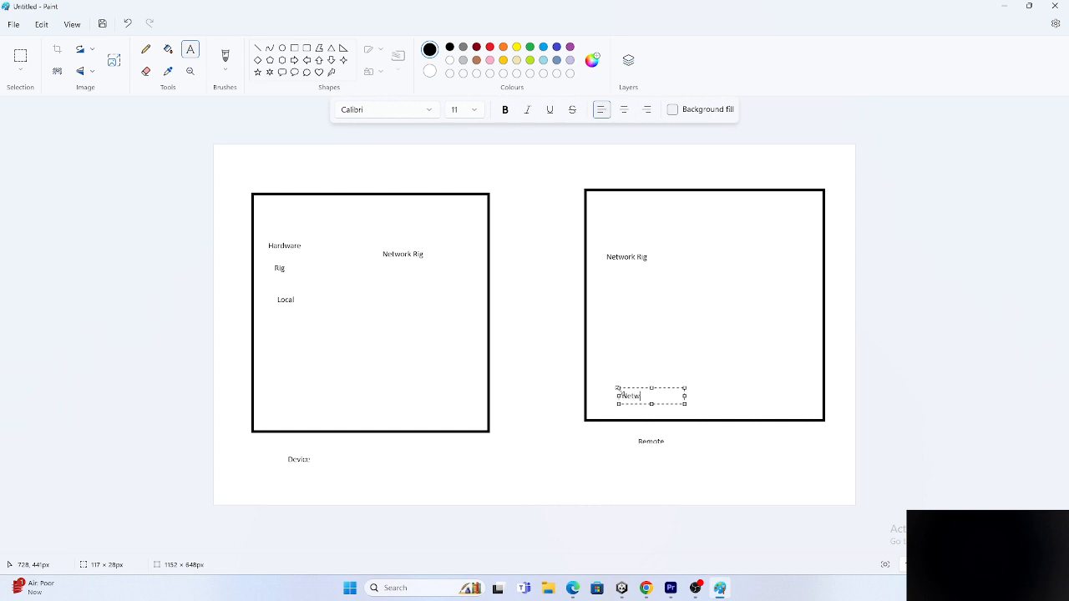
text(orkRig)
click(755, 390)
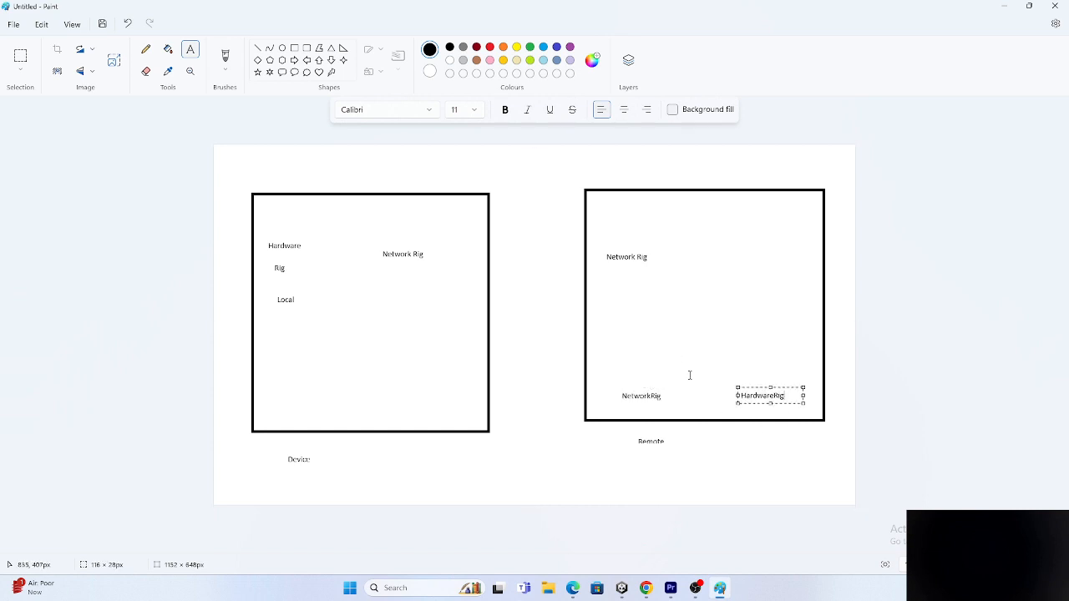
click(742, 411)
click(276, 411)
text(Network Rig)
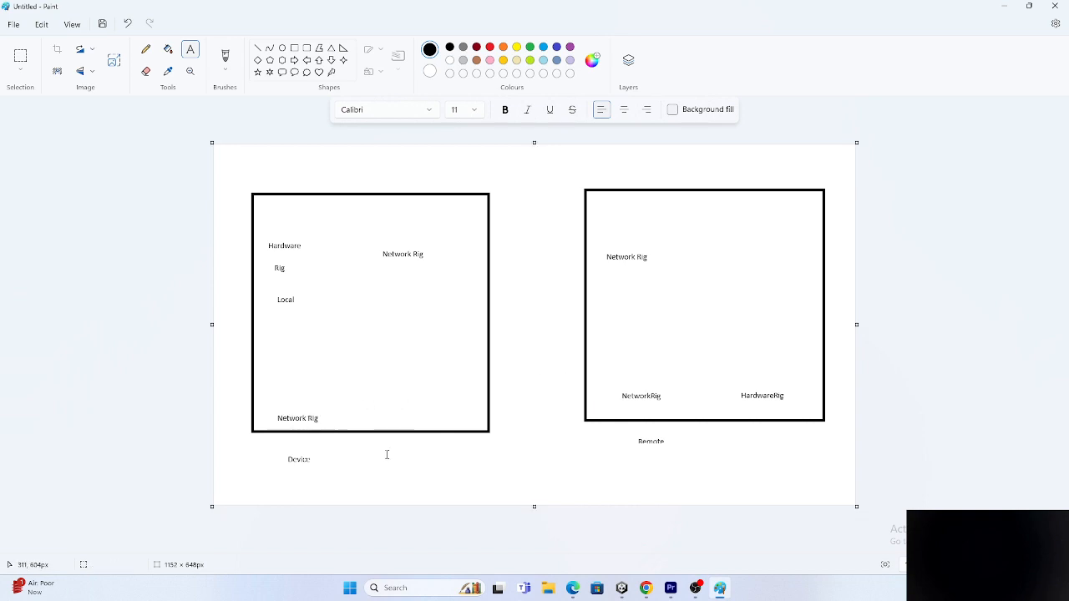
Frame the upper and lower rows of rig labels across both squares with empty text boxes and dismiss them.
drag(257, 223, 796, 334)
drag(263, 399, 857, 363)
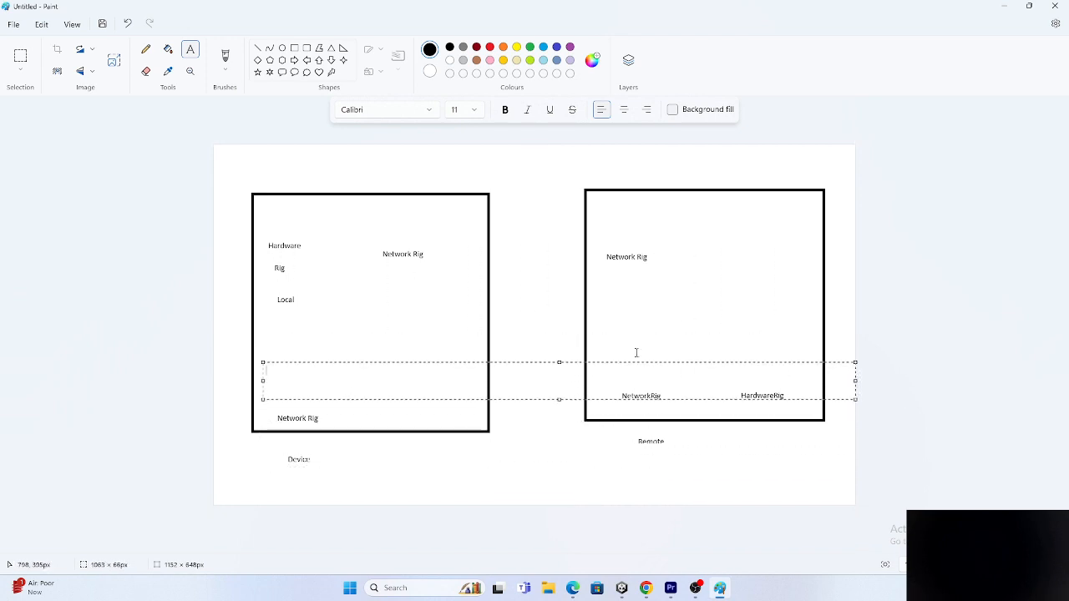
click(432, 337)
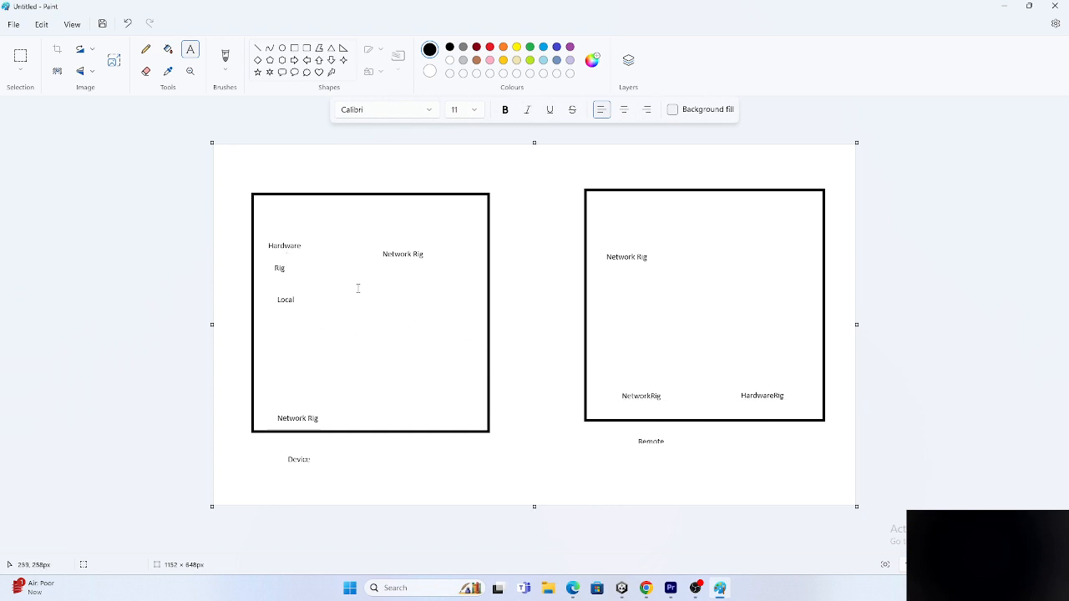
Switch to Unity, inspect the ConnectionManager object, locate its script asset, and check the connection criteria, keeping Room Name.
click(1006, 6)
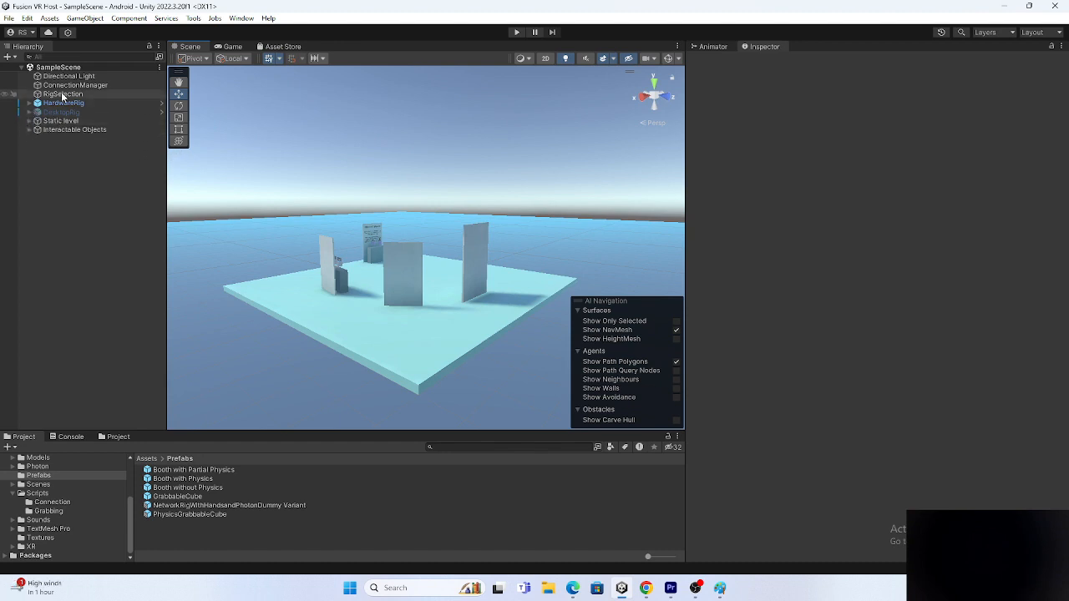
click(76, 86)
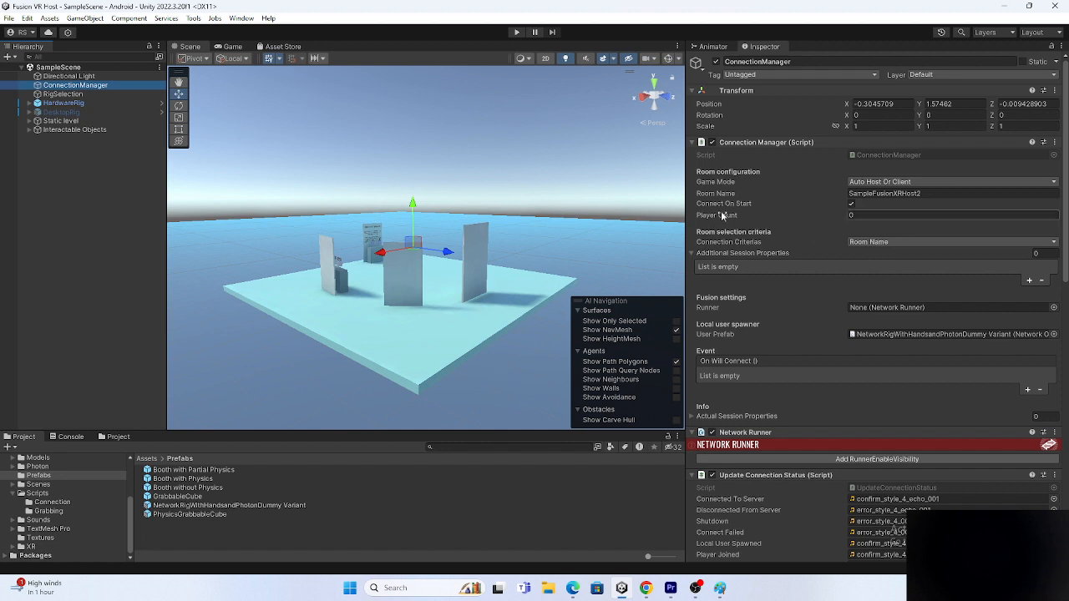
click(870, 154)
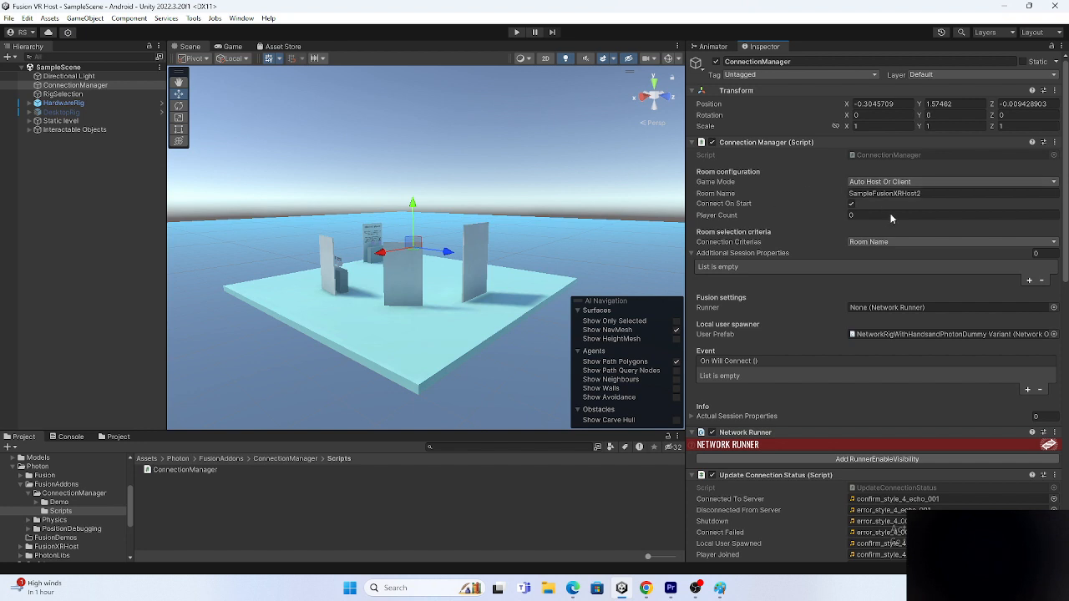
click(859, 241)
click(858, 249)
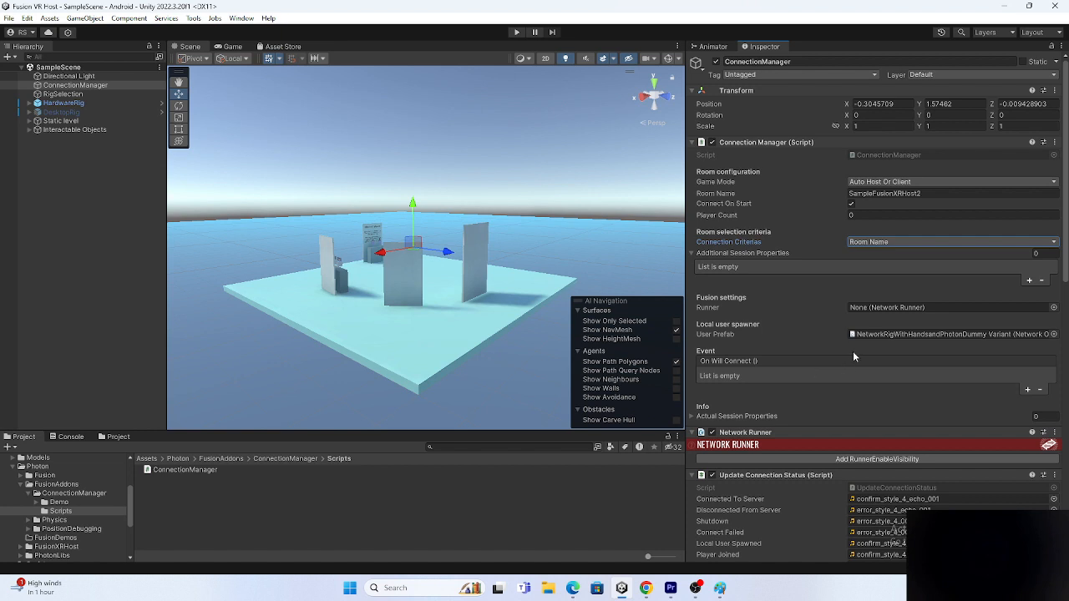
Locate the ConnectionManager's user prefab, NetworkRigWithHandsandPhotonDummy Variant, in the project and open it for editing.
click(882, 334)
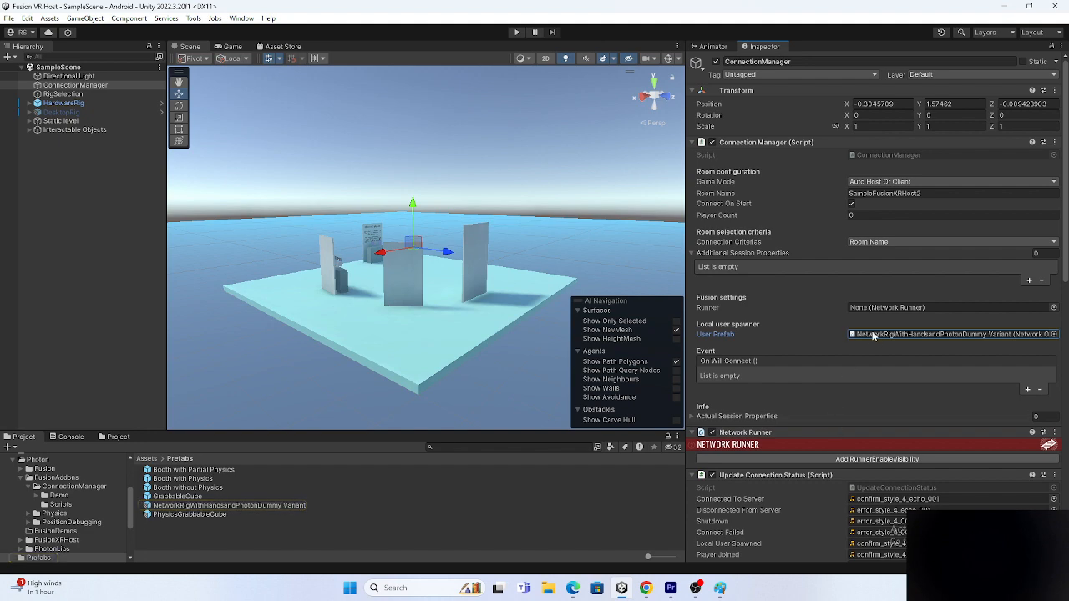
click(260, 505)
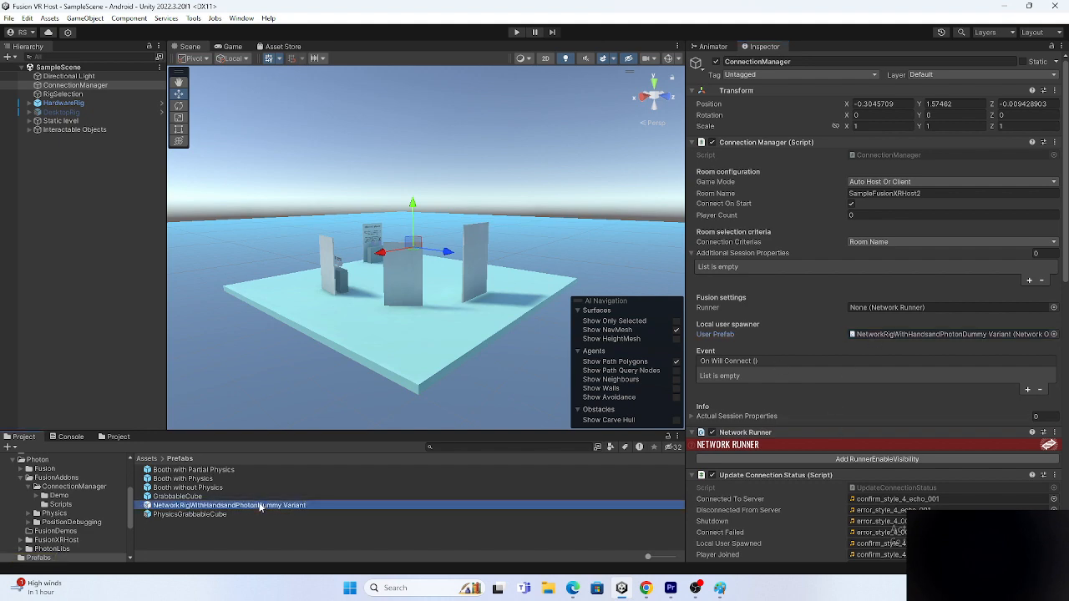
double_click(260, 505)
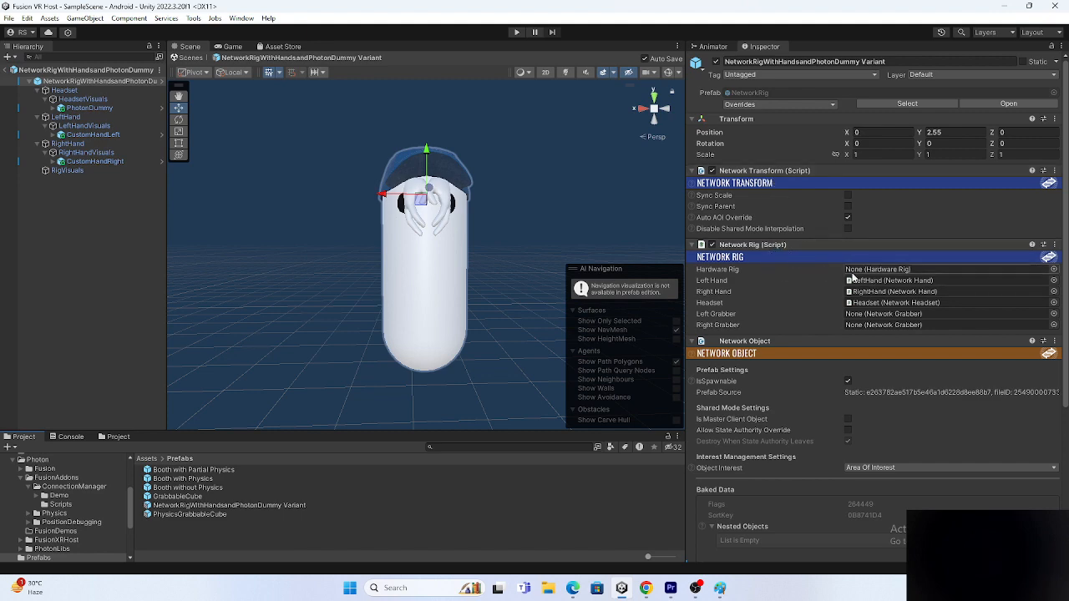
Compare the prefab's Network Rig component references with the rig diagram in Paint, returning to Unity.
key(alt+Tab)
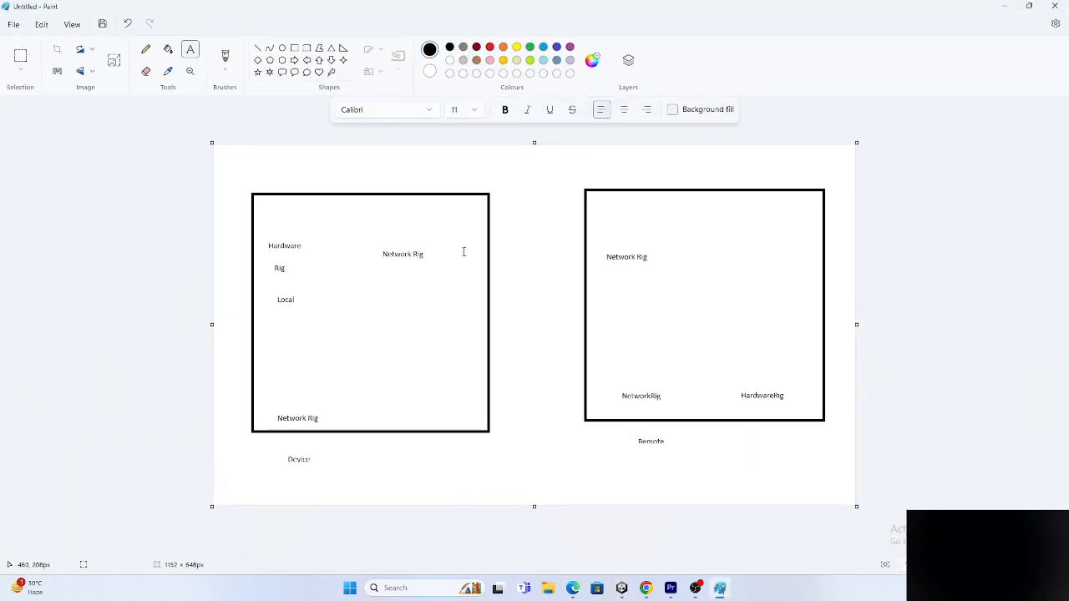
key(alt+Tab)
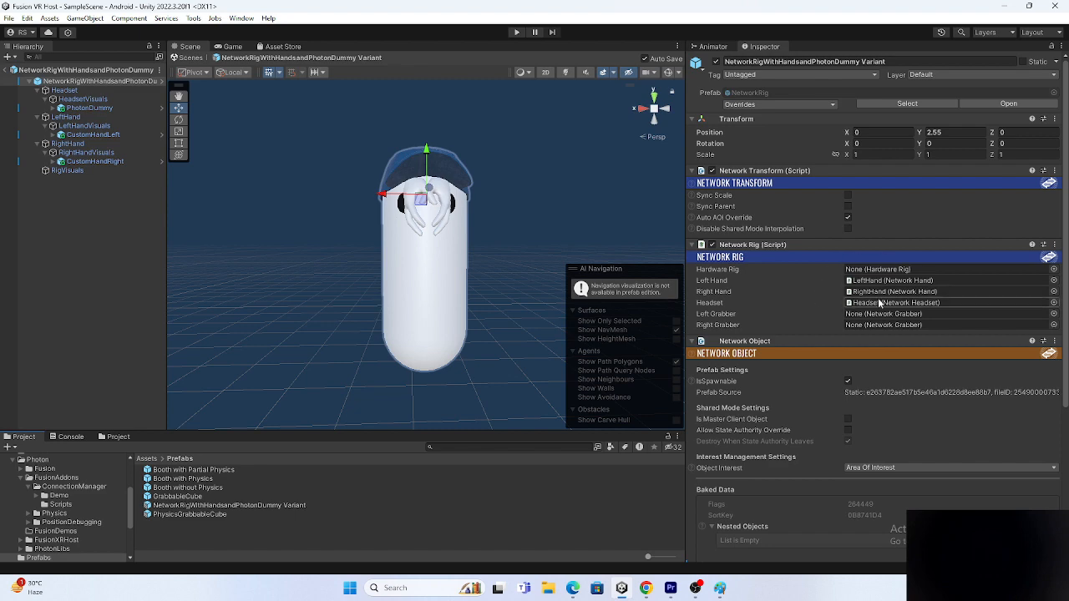
key(alt+Tab)
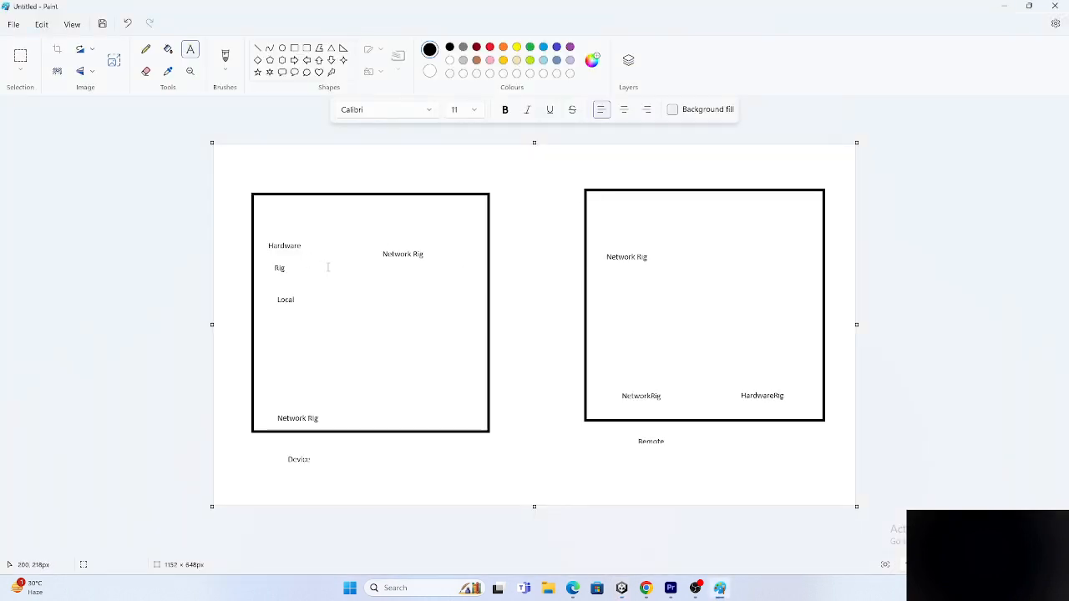
key(alt+Tab)
Review the Network Object settings on the prefab root and collapse its Network Rig component.
scroll(776, 328, down, 2)
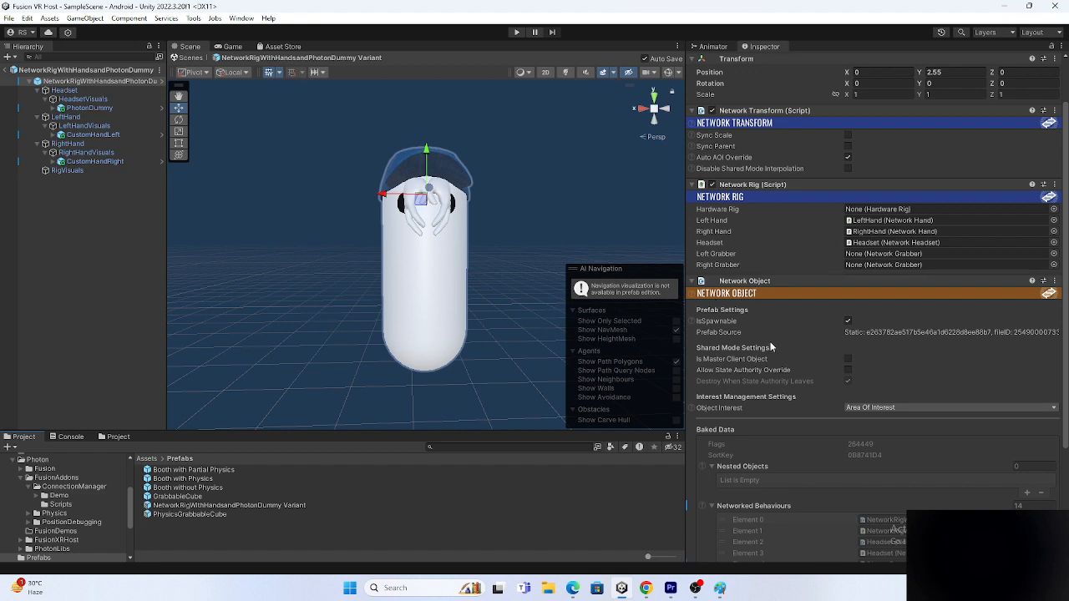
click(706, 280)
click(693, 341)
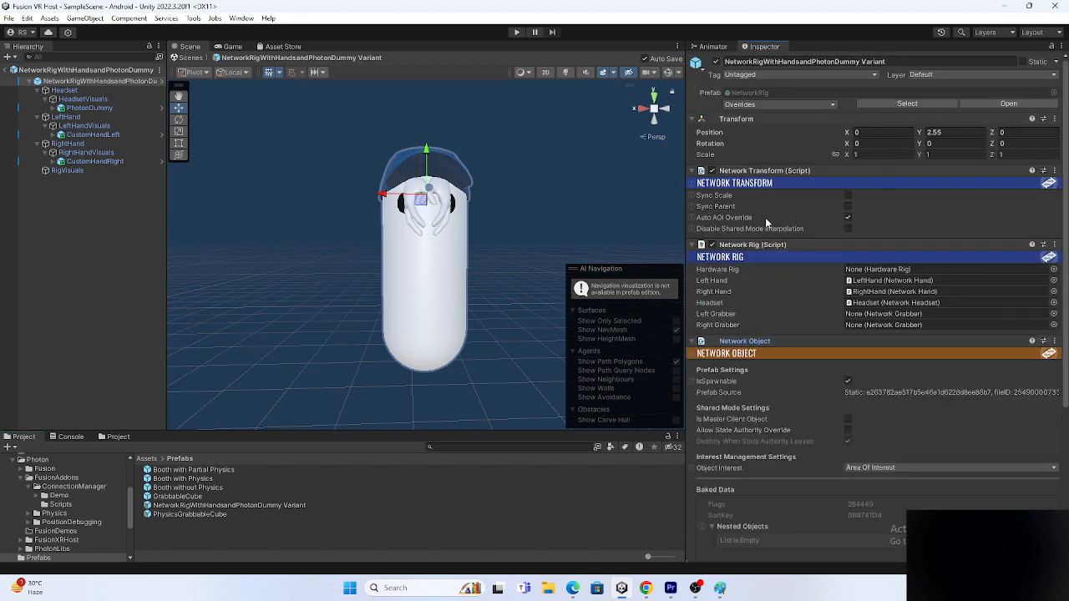
click(744, 244)
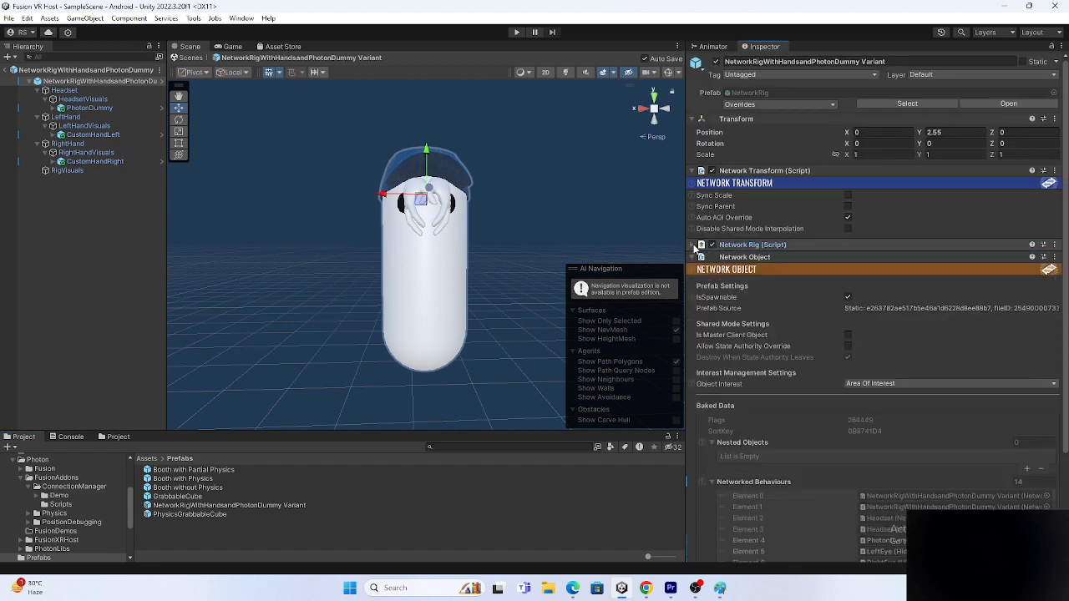
Inspect the network components on the prefab's Headset, LeftHand and RightHand objects in turn.
click(63, 90)
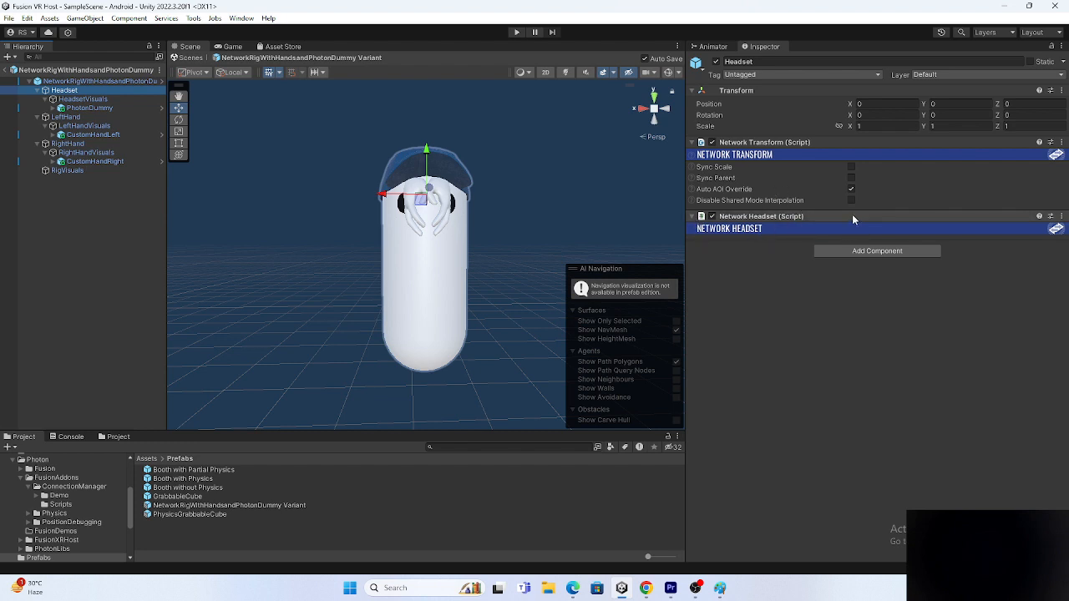
click(84, 117)
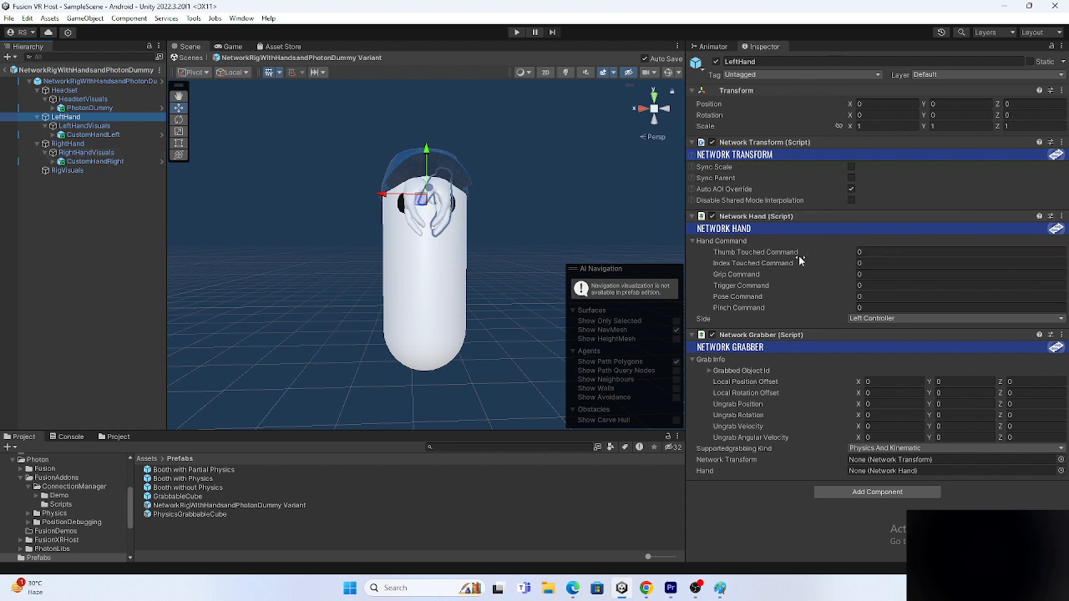
click(80, 144)
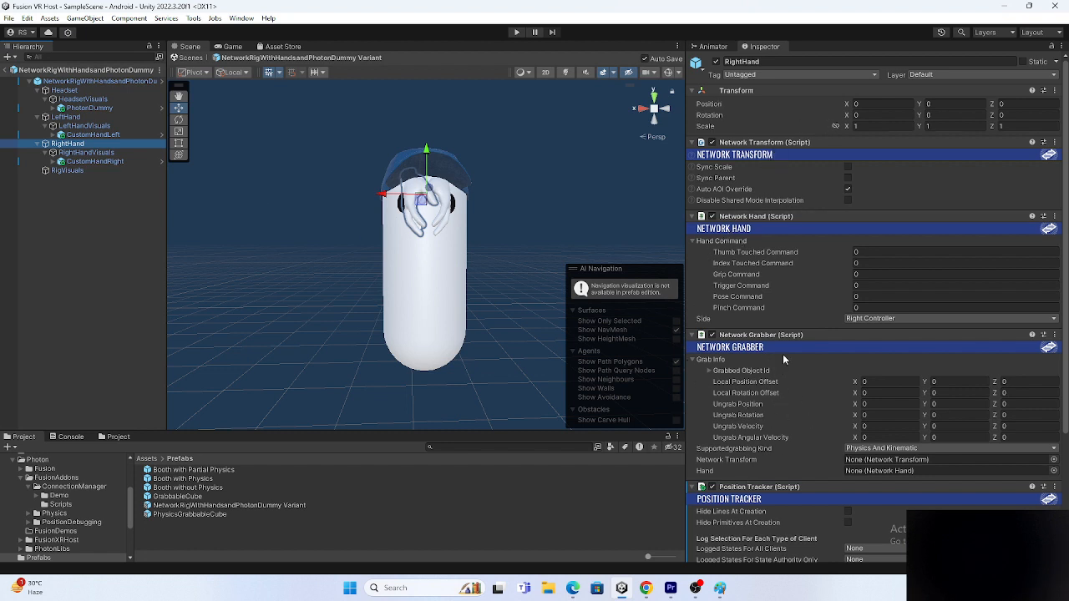
scroll(763, 349, down, 2)
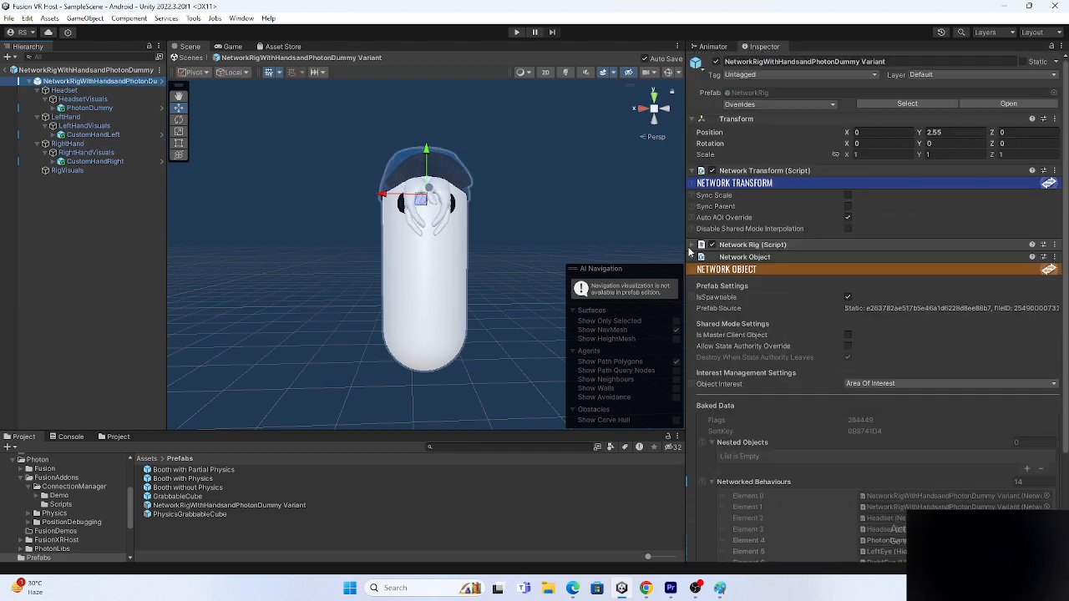
Expand the Network Rig component on the prefab root, and leave prefab editing to return to SampleScene.
click(691, 247)
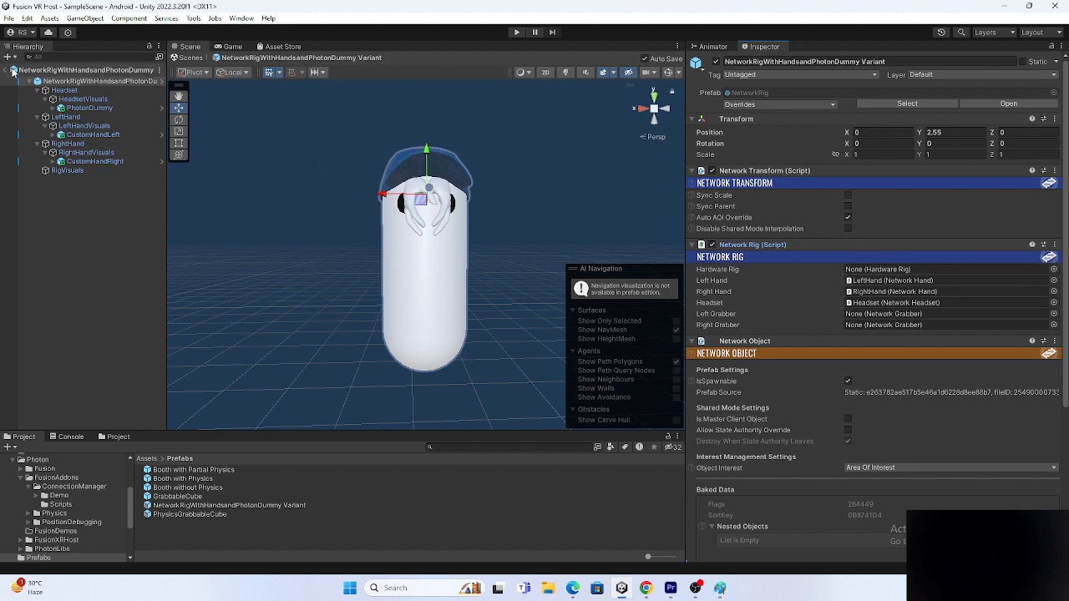
click(6, 70)
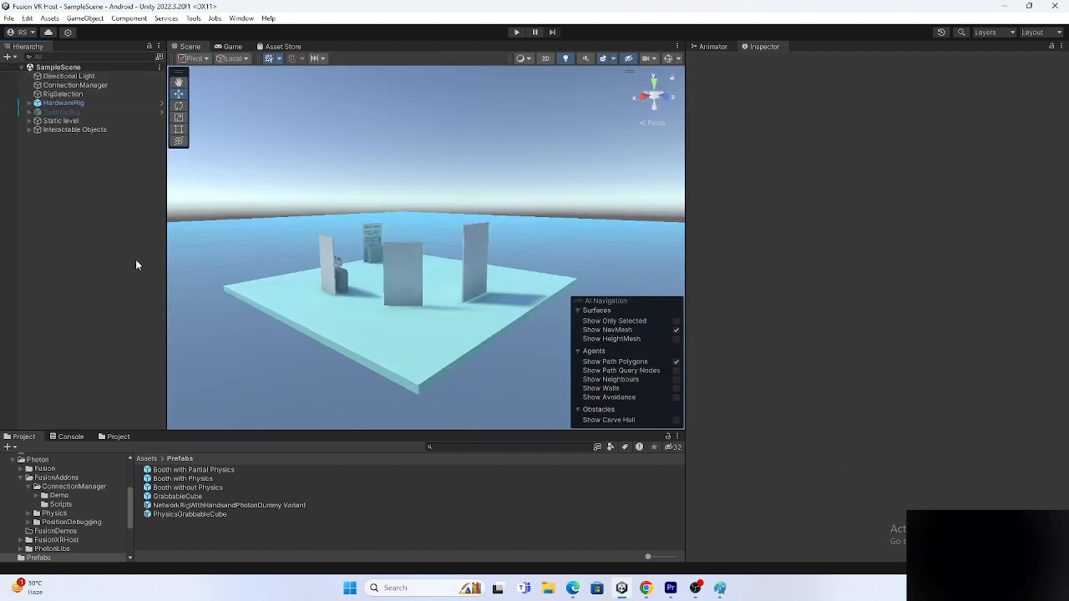
Switch to Paint and frame the left square's upper "Network Rig" and "Hardware Rig" labels with empty text boxes.
click(720, 588)
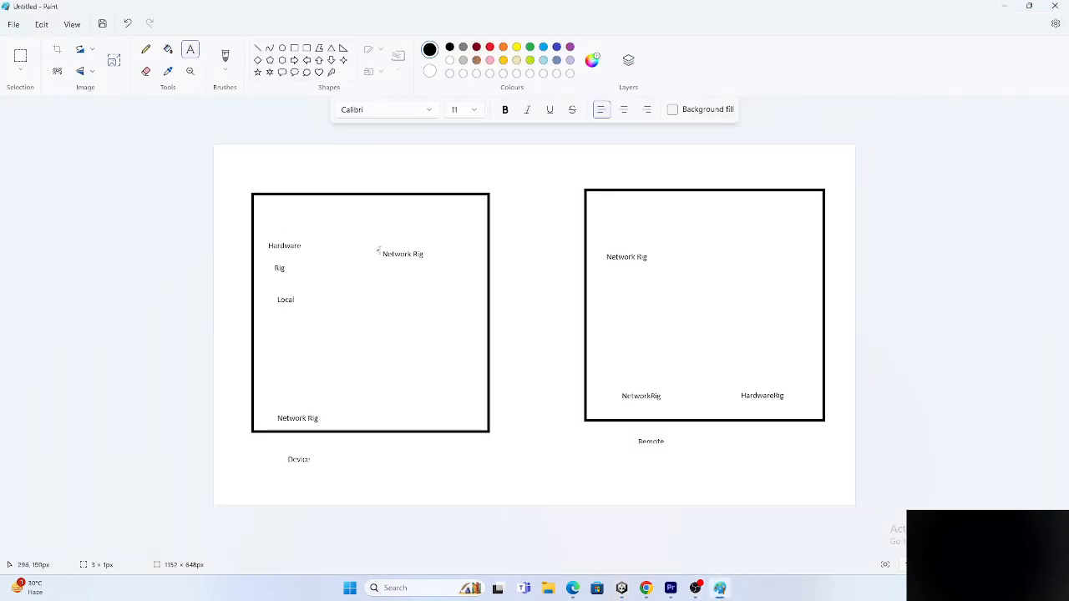
drag(376, 248, 440, 263)
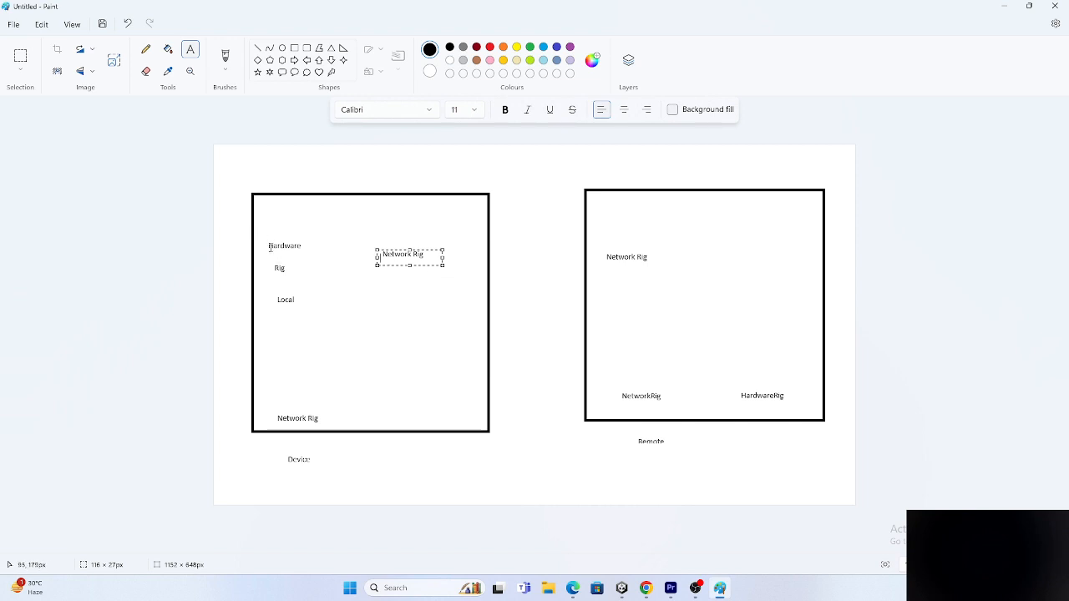
drag(265, 240, 332, 283)
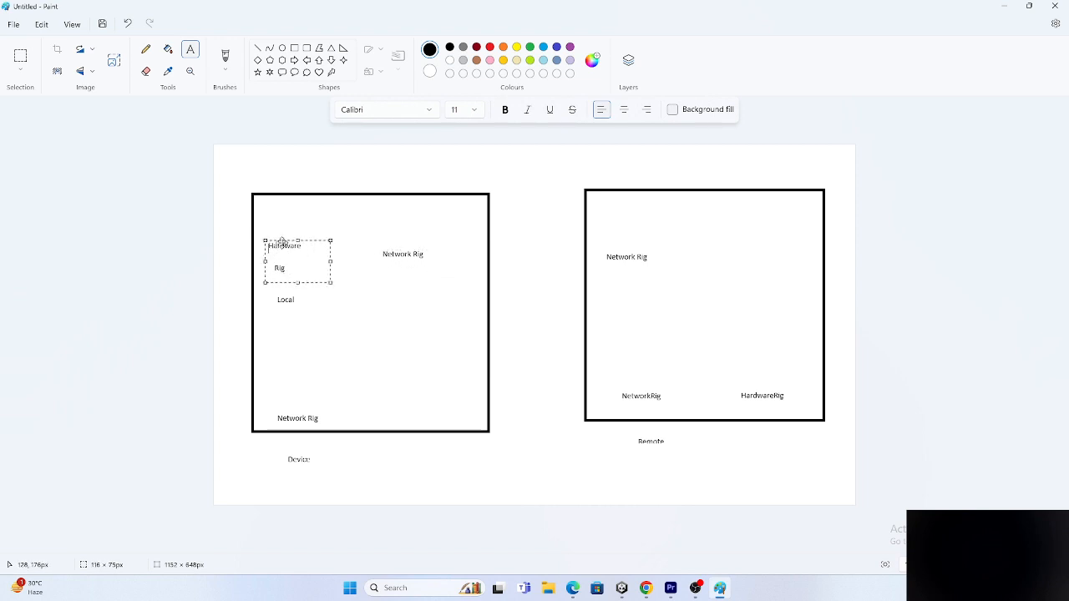
click(384, 238)
drag(382, 238, 449, 291)
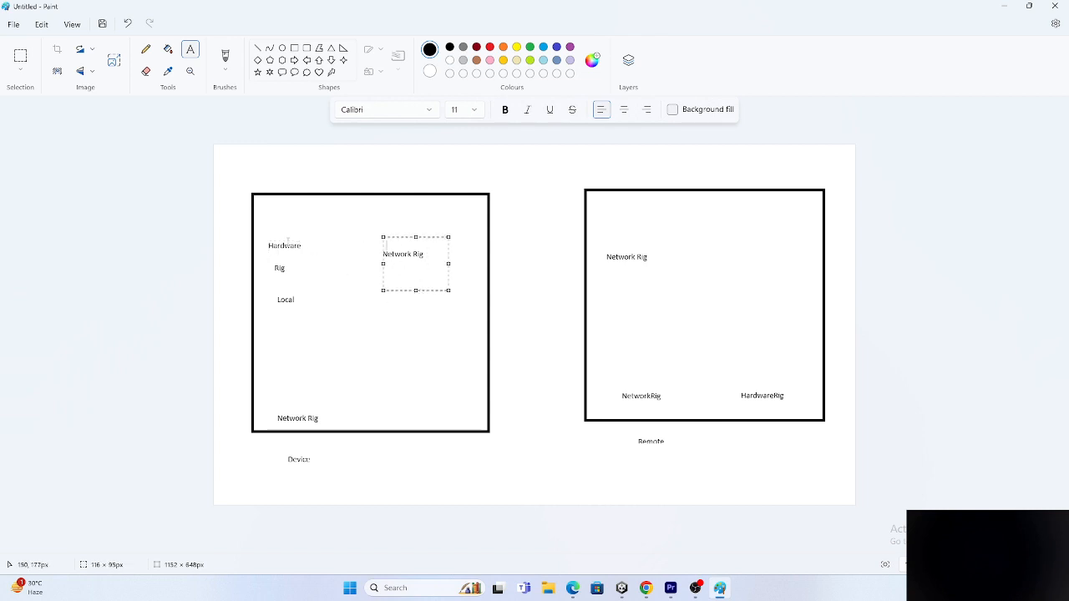
Frame the left square's "Hardware" label with an empty text box, and switch to Unity to inspect HardwareRig and DesktopRig.
click(262, 239)
drag(258, 236, 327, 267)
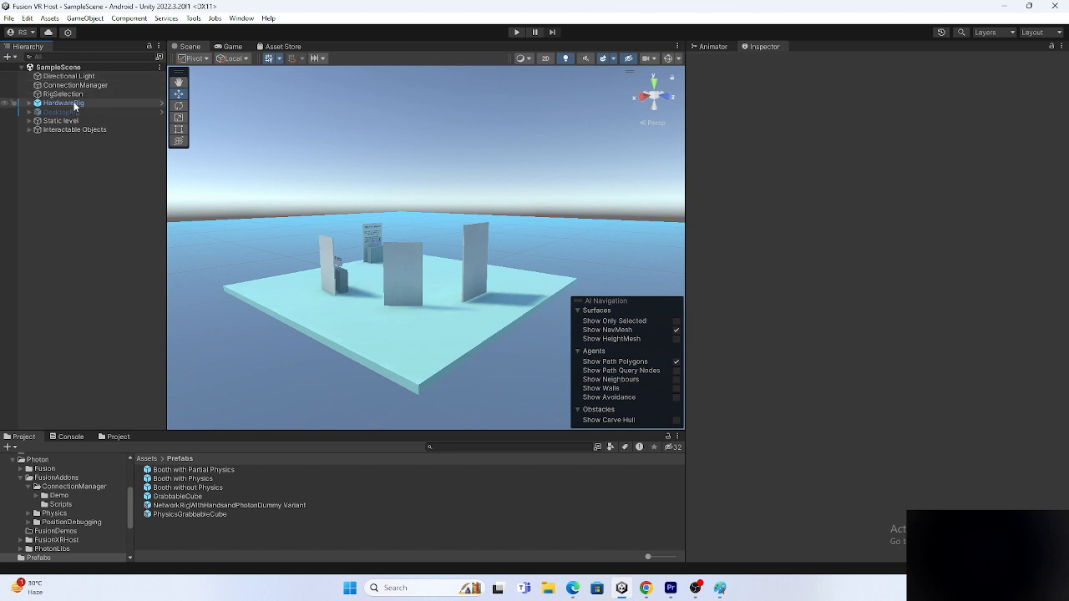
click(74, 103)
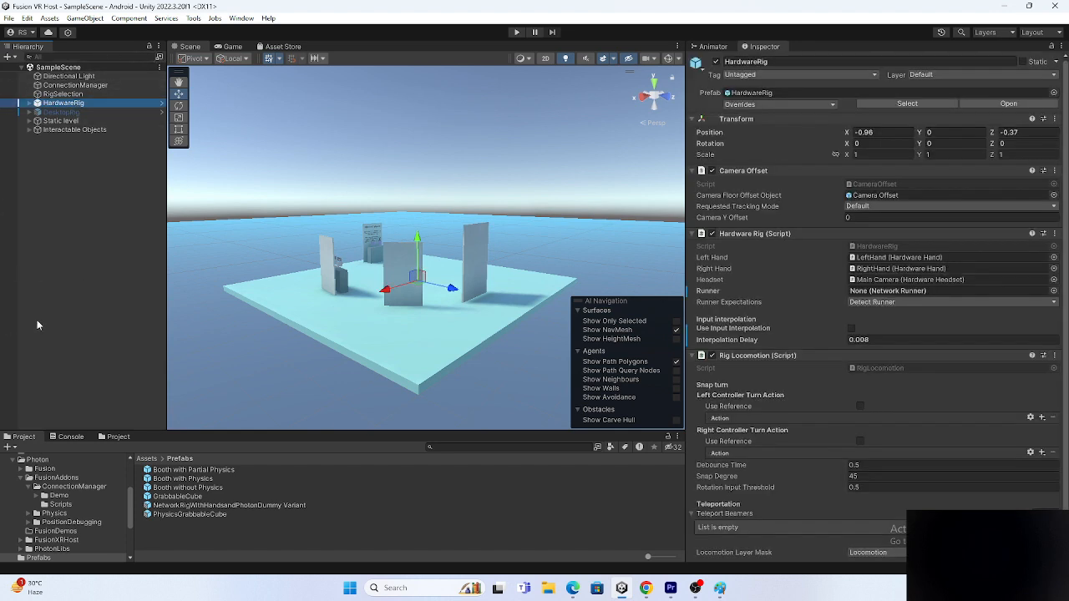
click(60, 112)
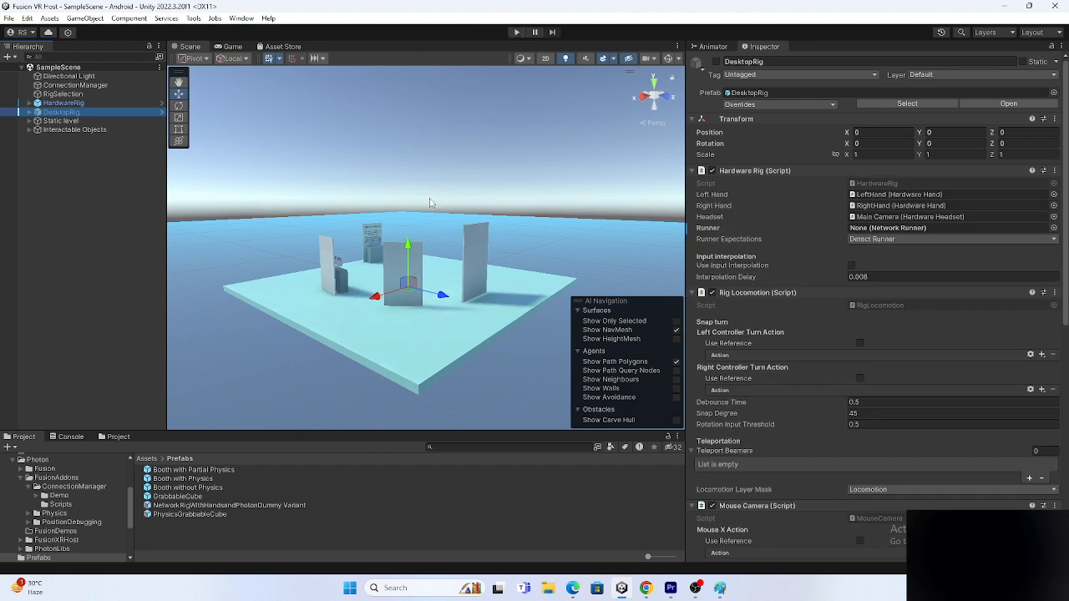
Run SampleScene briefly, stop it, and clear all PlayerPrefs.
click(516, 32)
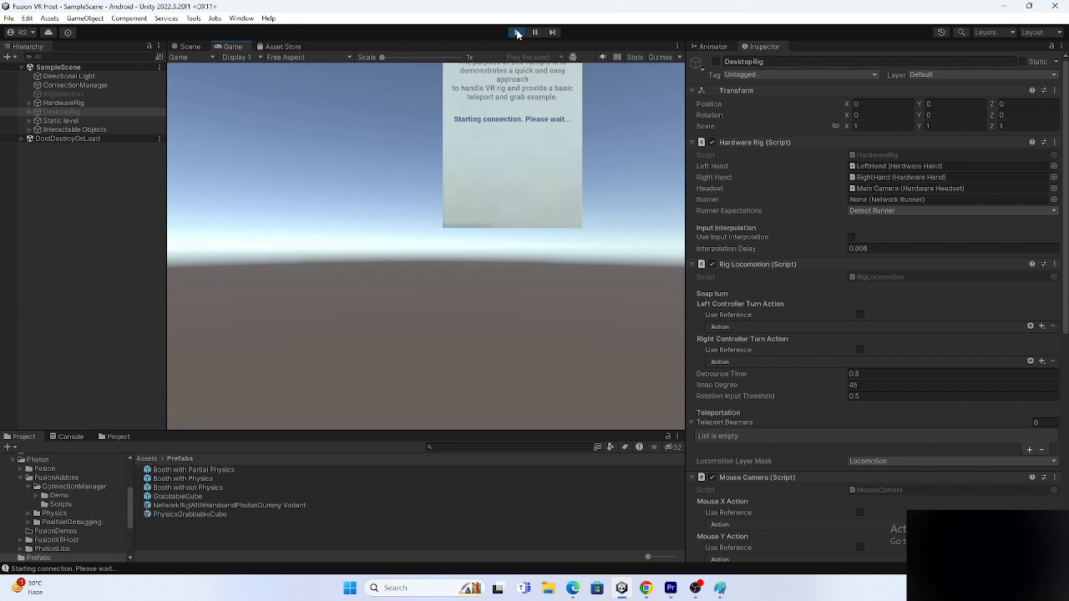
click(516, 32)
click(27, 18)
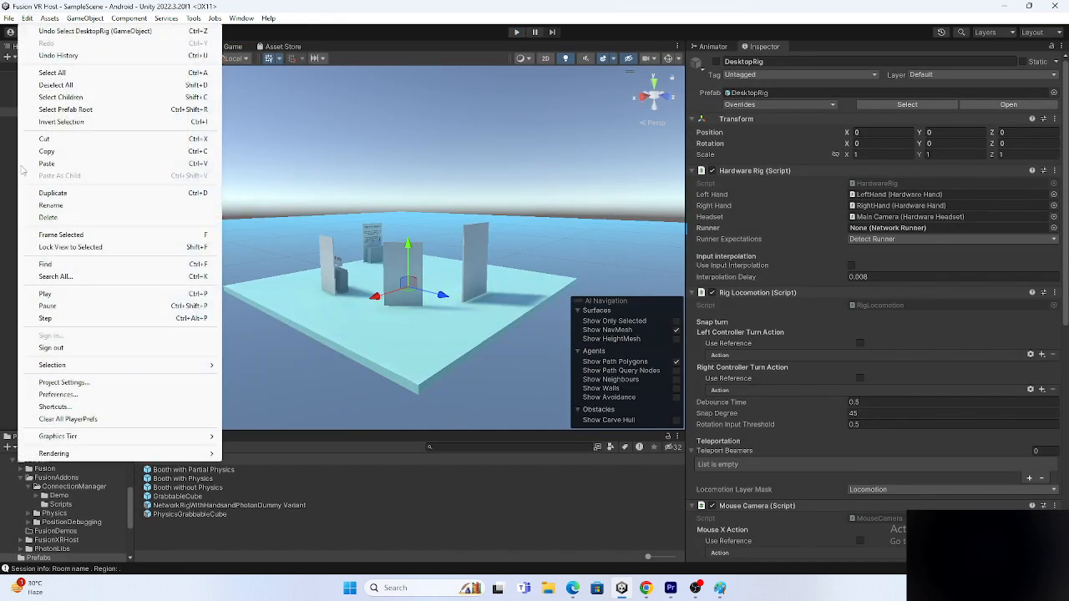
click(74, 419)
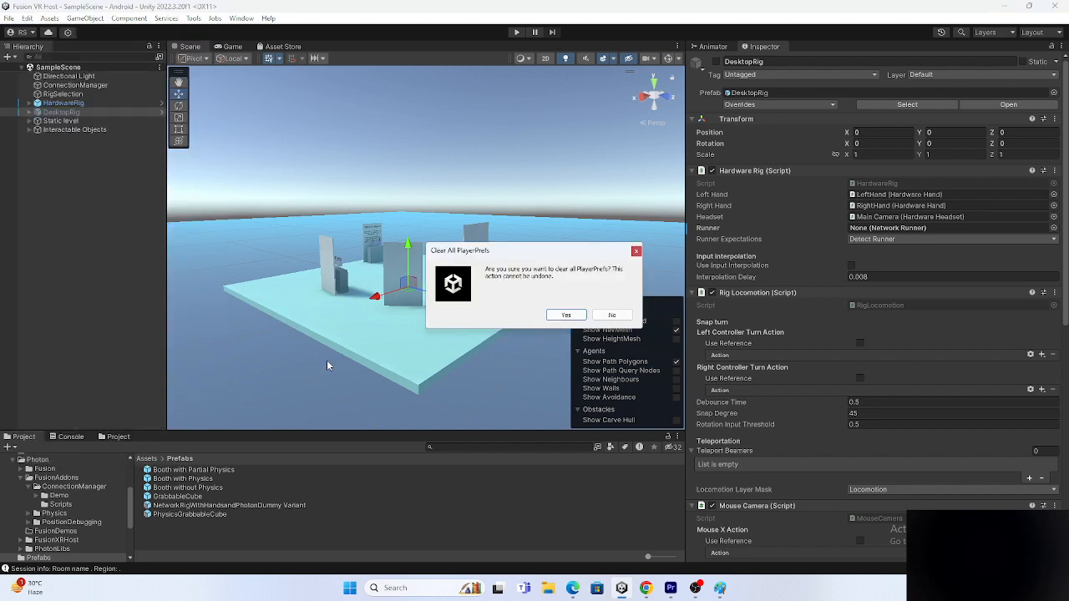
click(566, 315)
Test SampleScene in play mode with the Desktop rig, and stop the run.
click(517, 31)
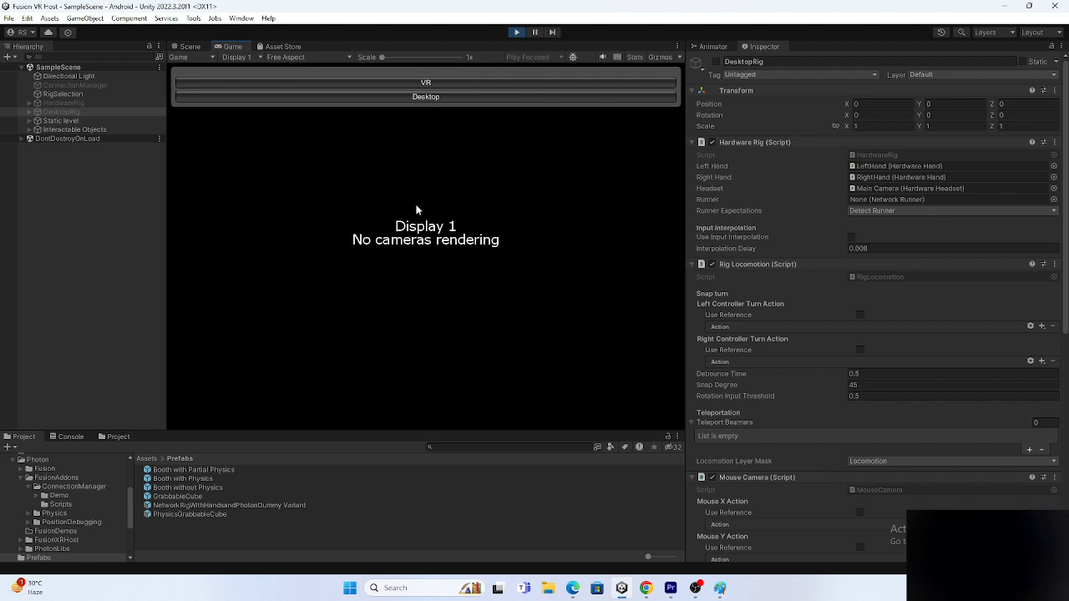
click(424, 96)
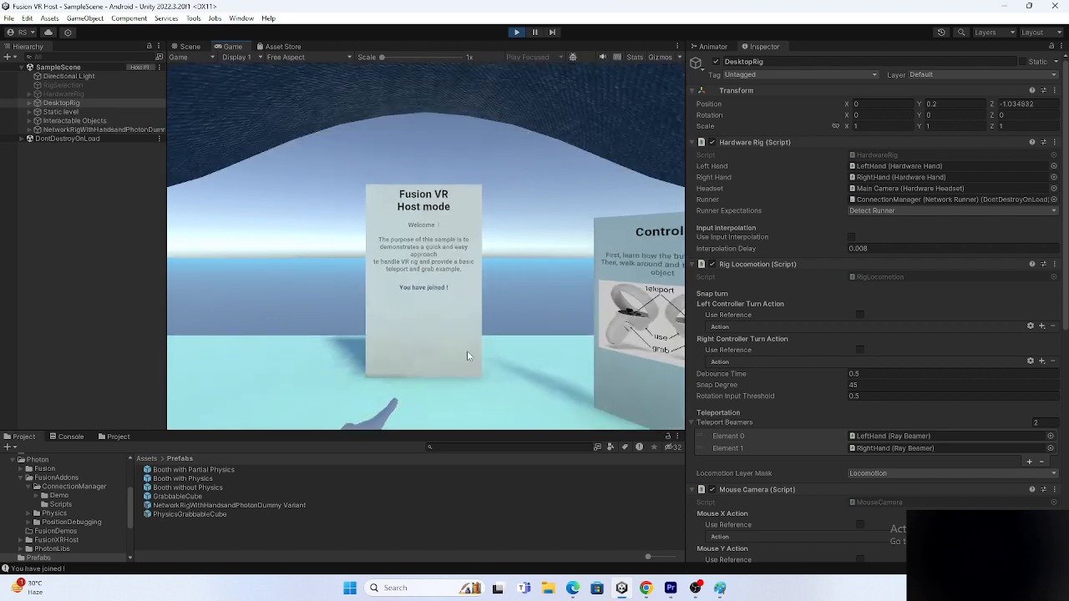
click(516, 33)
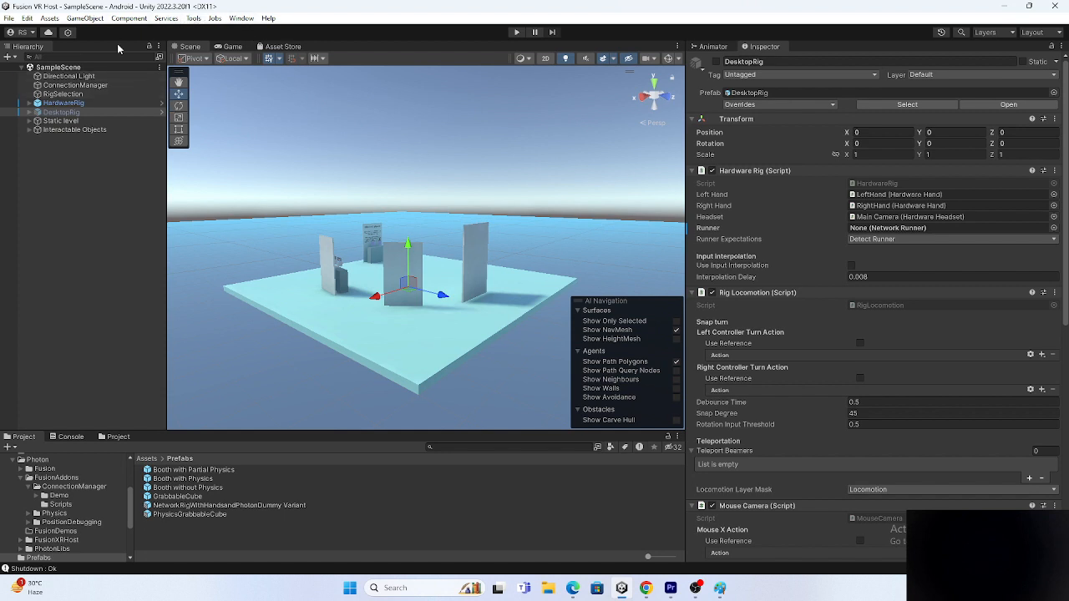
Switch to Chrome and open the Photon Dashboard from the Fusion 2 VR Host documentation page.
click(192, 18)
click(192, 18)
click(192, 18)
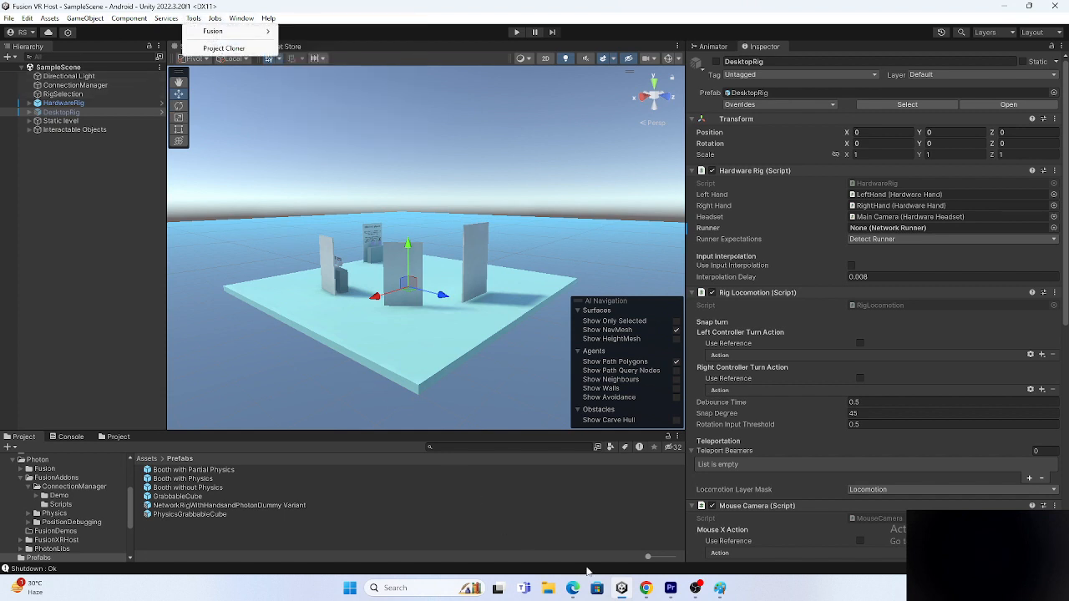
click(647, 588)
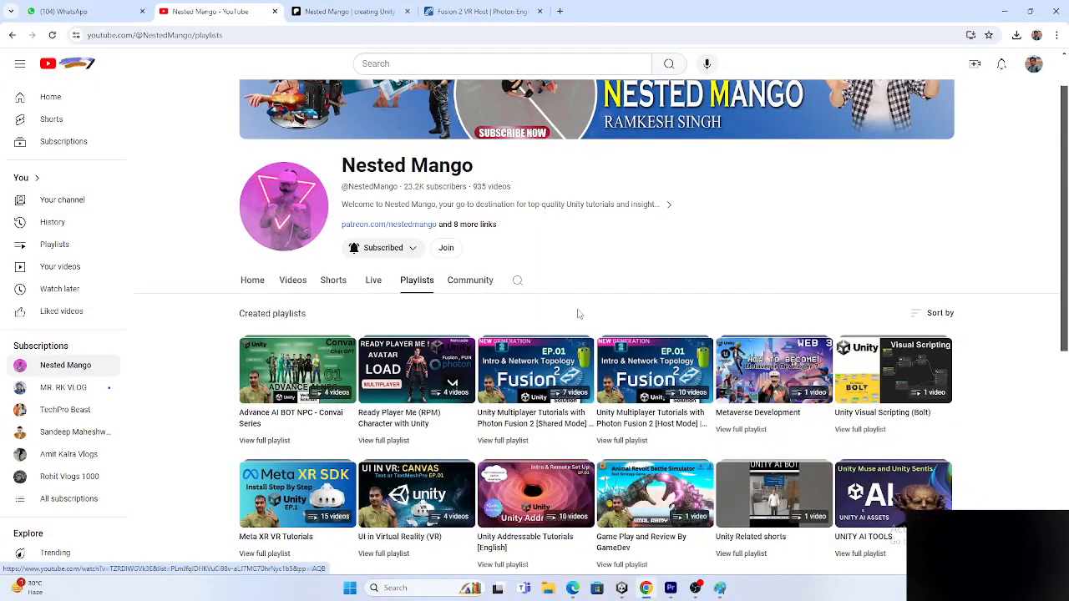
click(480, 11)
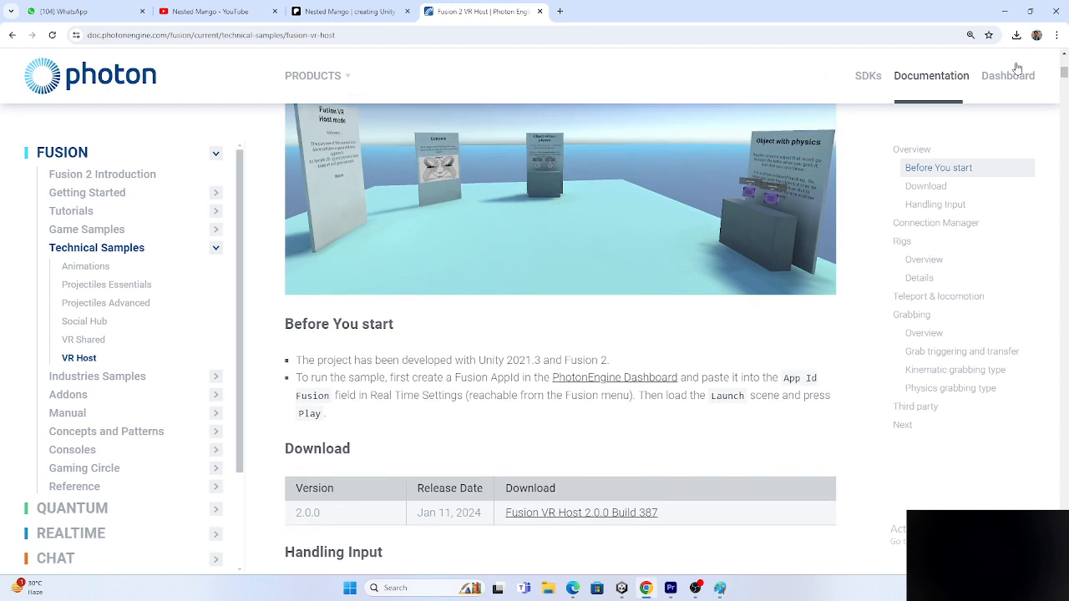
click(1016, 76)
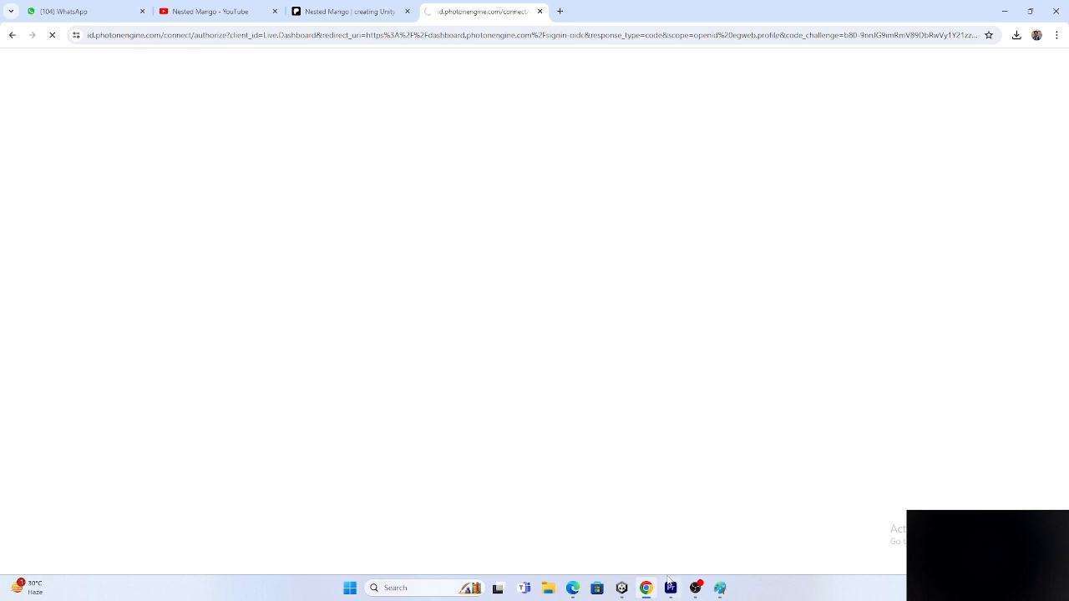
Return to Unity, view the Fusion App Id field in the Photon Fusion 2 Hub, and close the hub.
click(621, 588)
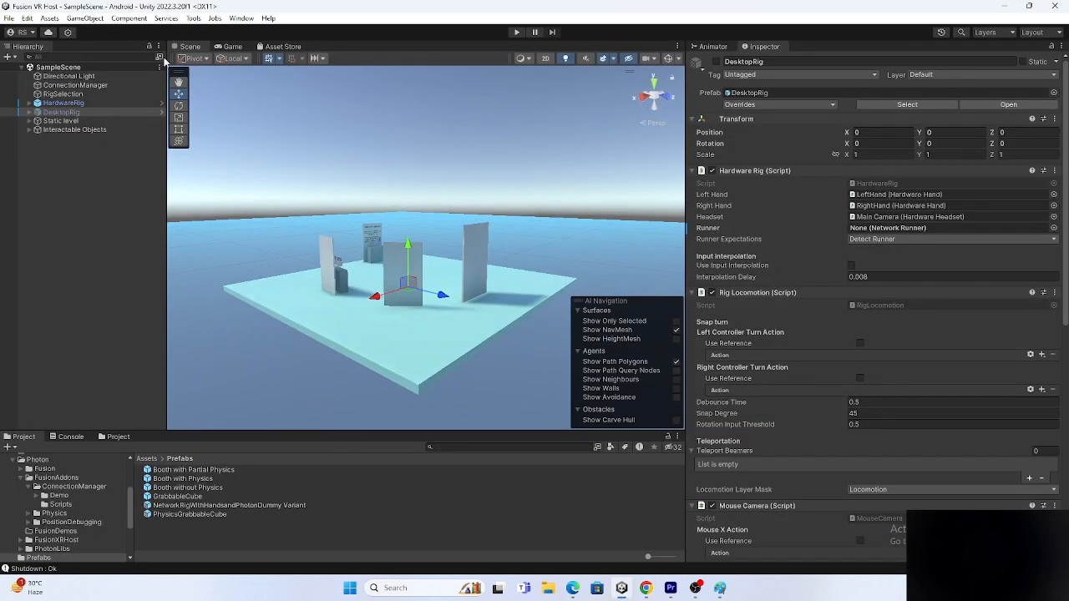
click(193, 17)
mouse_move(250, 32)
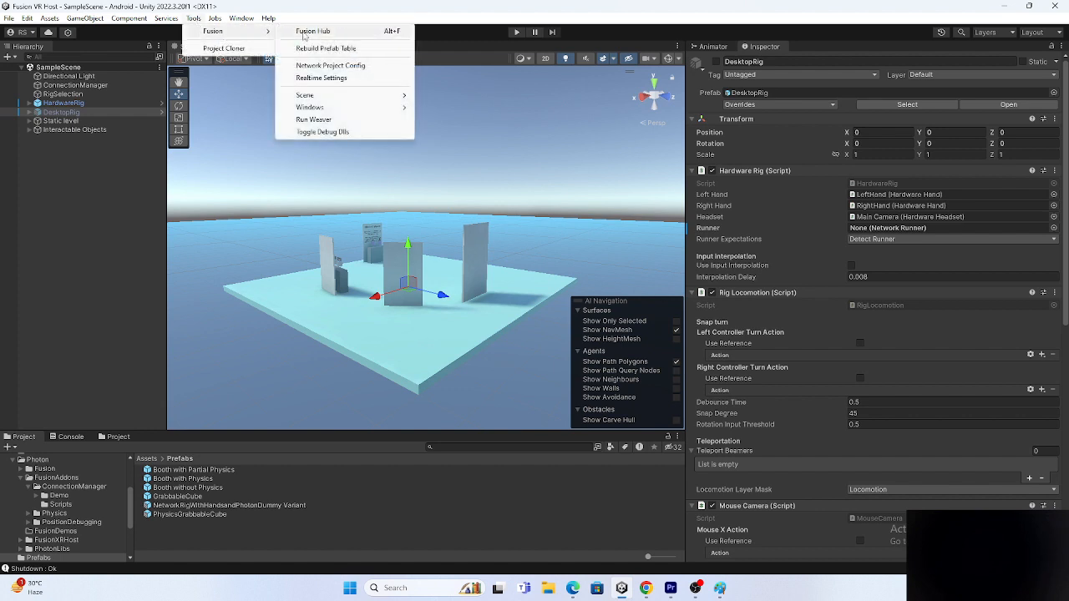
click(337, 35)
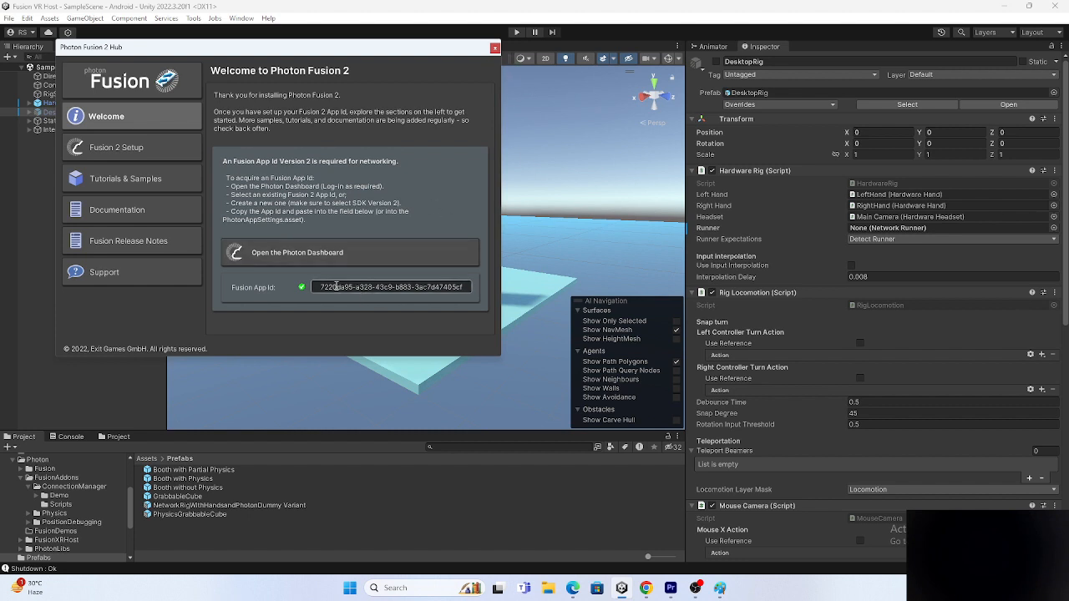
click(495, 48)
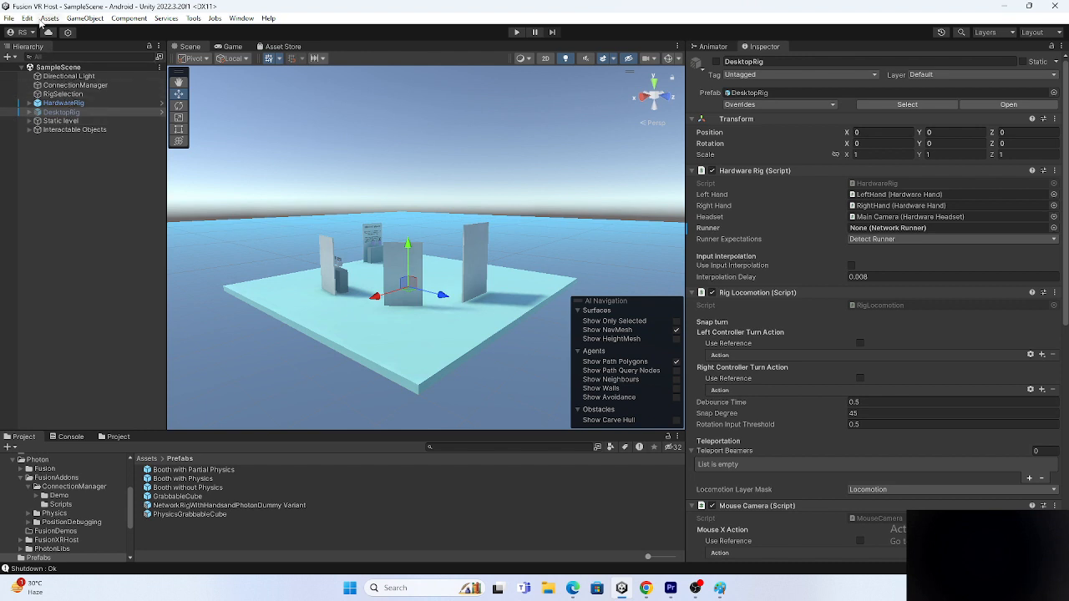
Clear all PlayerPrefs again and start SampleScene in play mode with the VR rig.
click(27, 20)
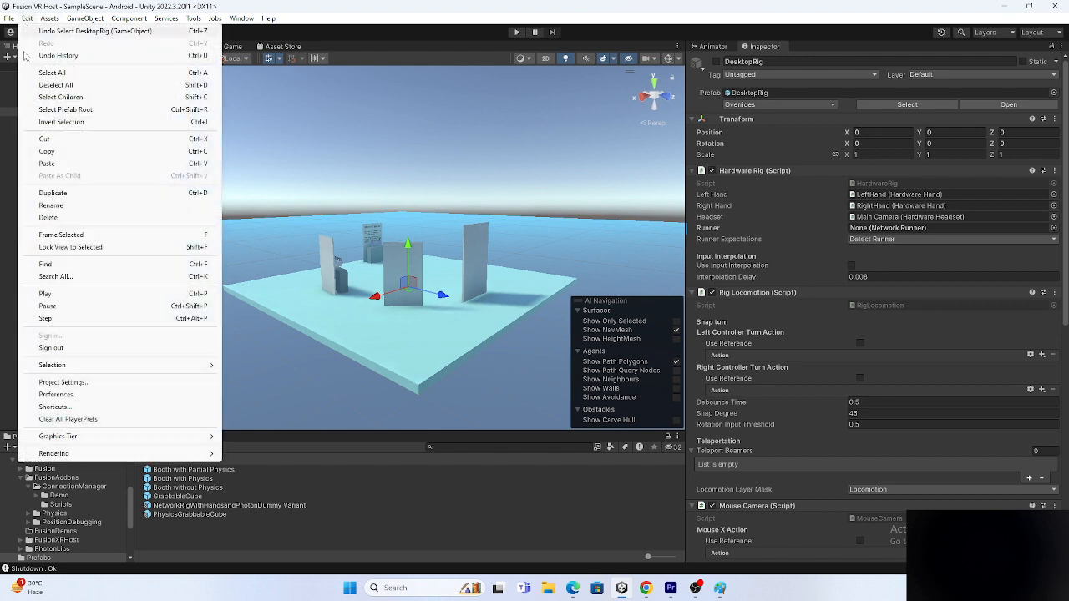
click(81, 420)
click(566, 315)
click(515, 31)
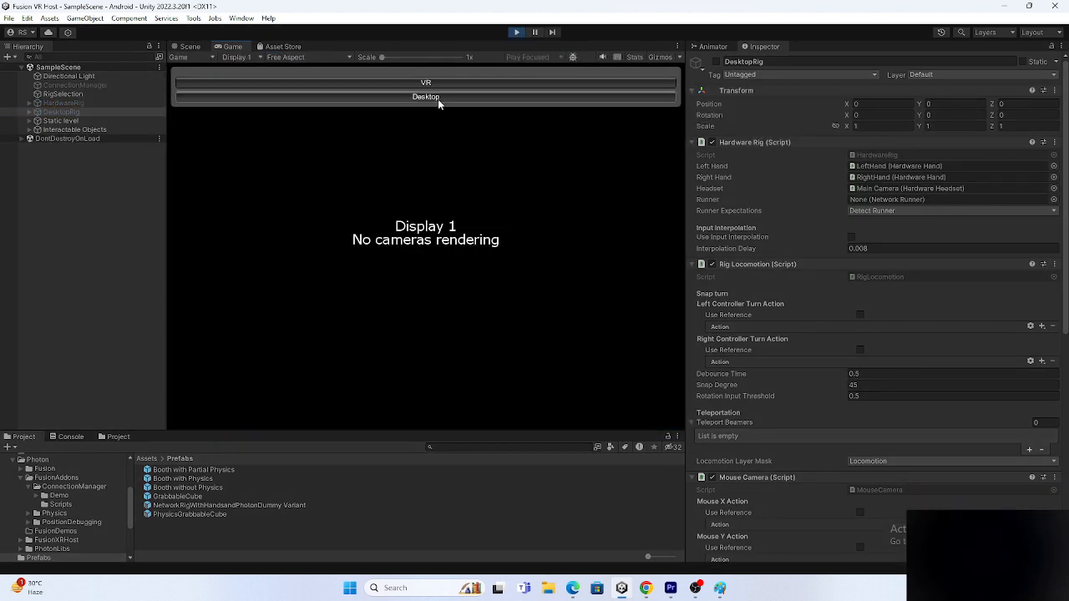
click(425, 83)
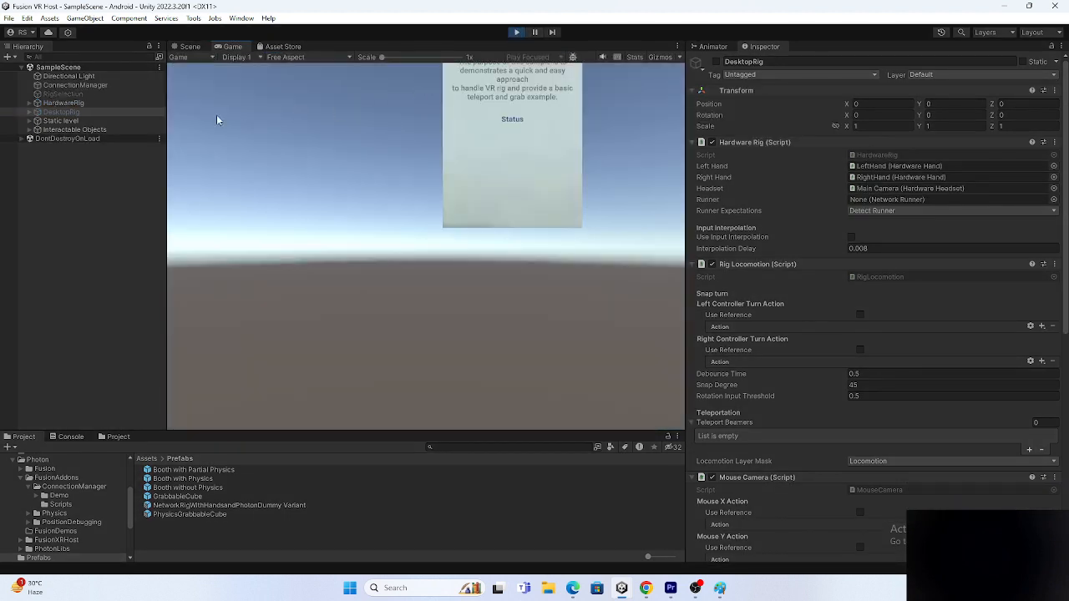
Examine HardwareRig's components and its place in the running scene, and stop play mode.
click(74, 103)
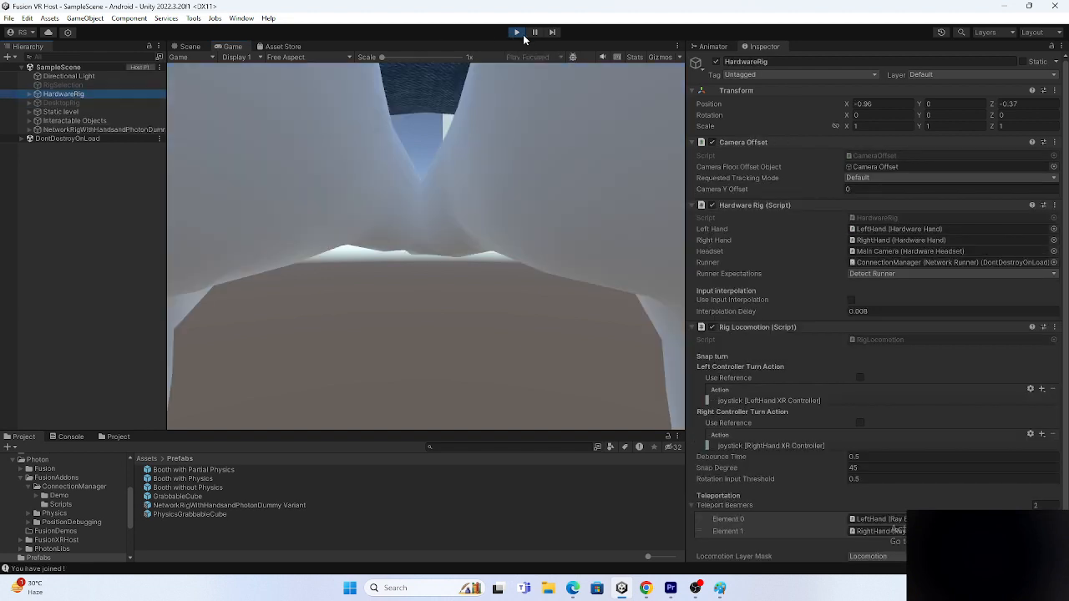
click(190, 46)
scroll(447, 315, up, 4)
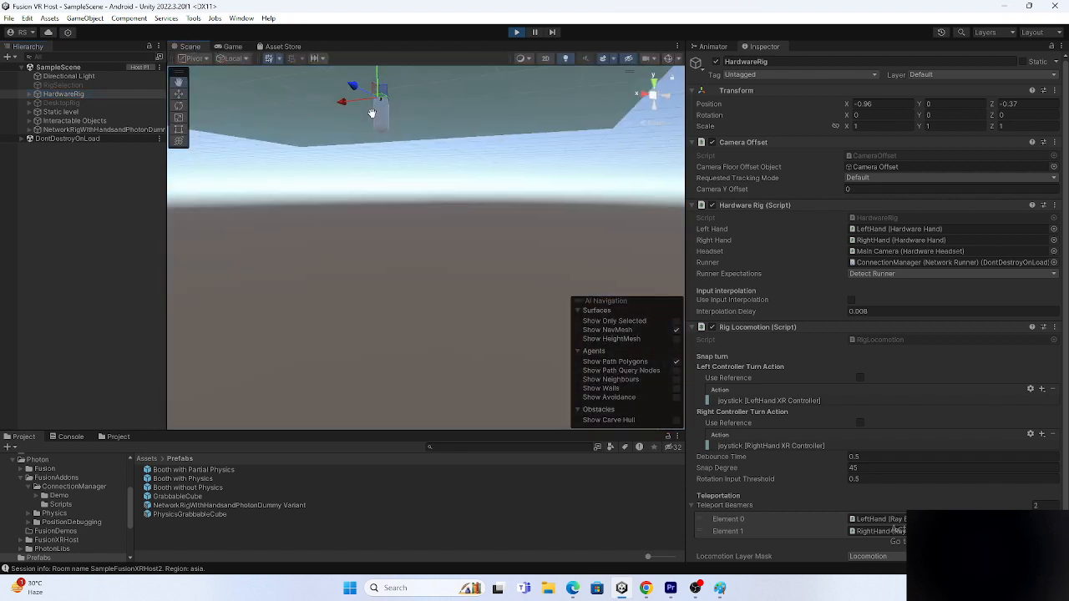
middle_drag(370, 112, 382, 307)
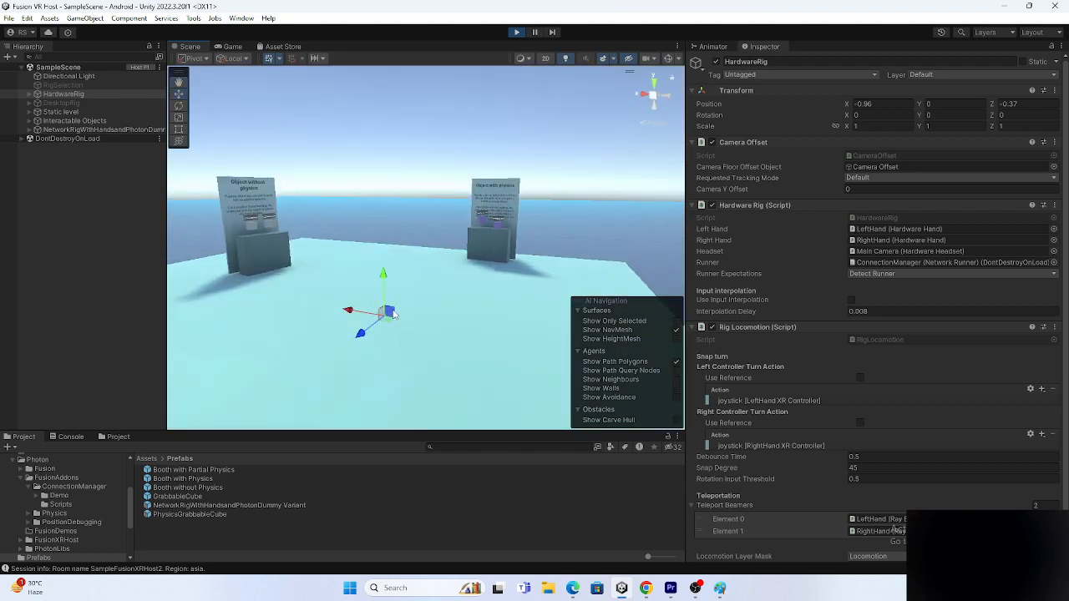
click(515, 33)
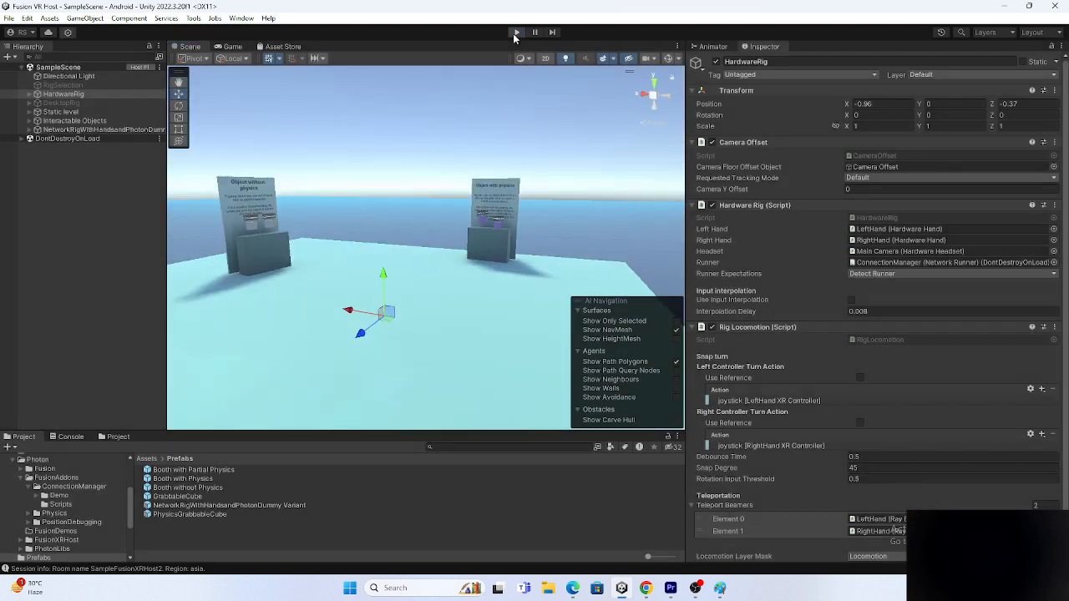
Locate the objects assigned to HardwareRig's Left Hand, Right Hand and Headset references, and glance at the Photon Dashboard.
click(865, 229)
click(877, 240)
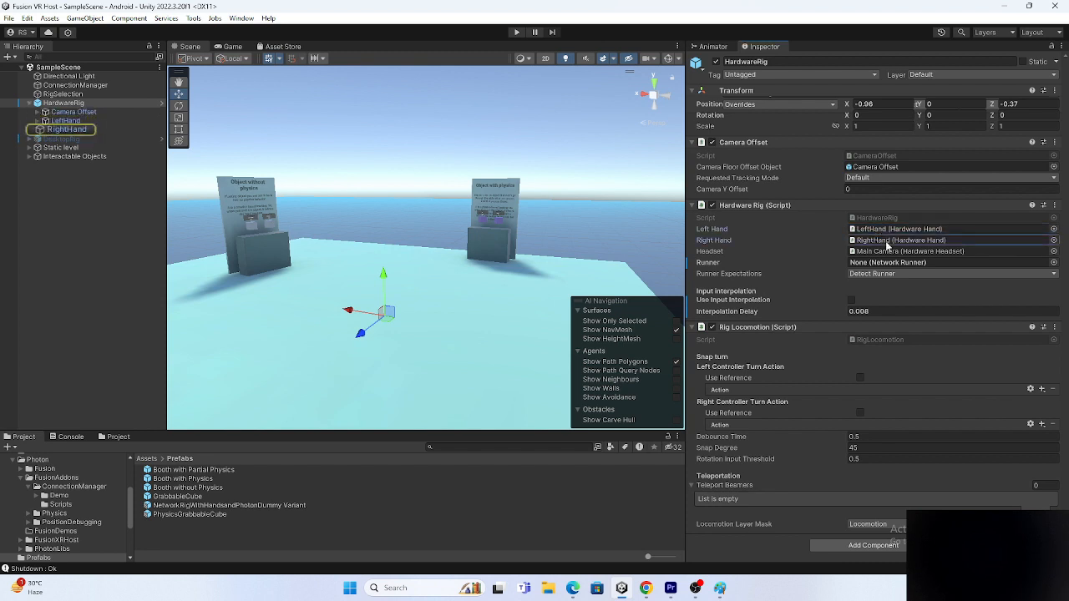
click(877, 251)
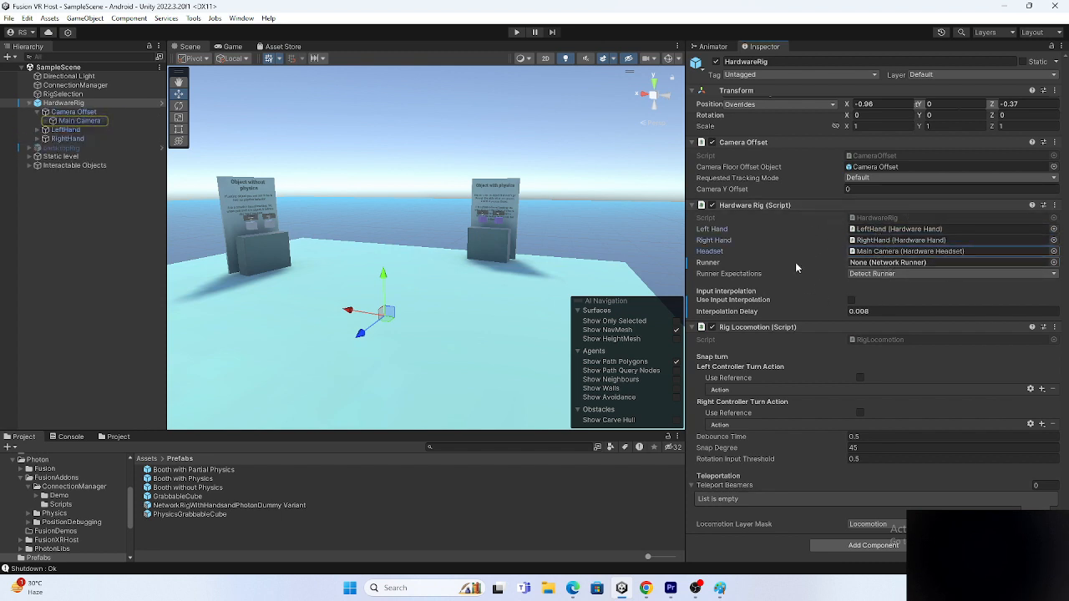
key(alt+Tab)
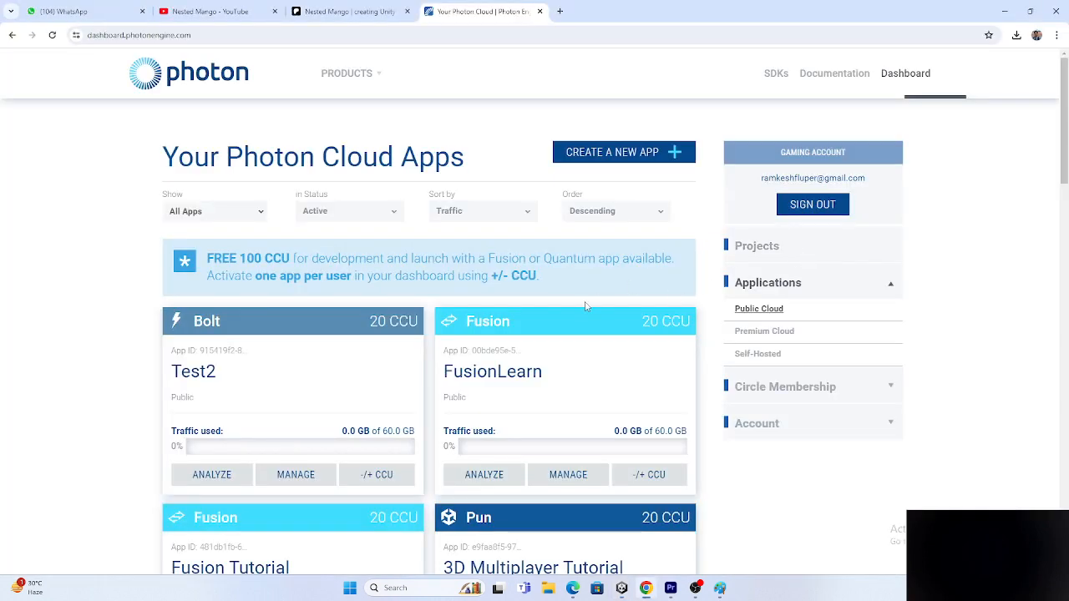
key(alt+Tab)
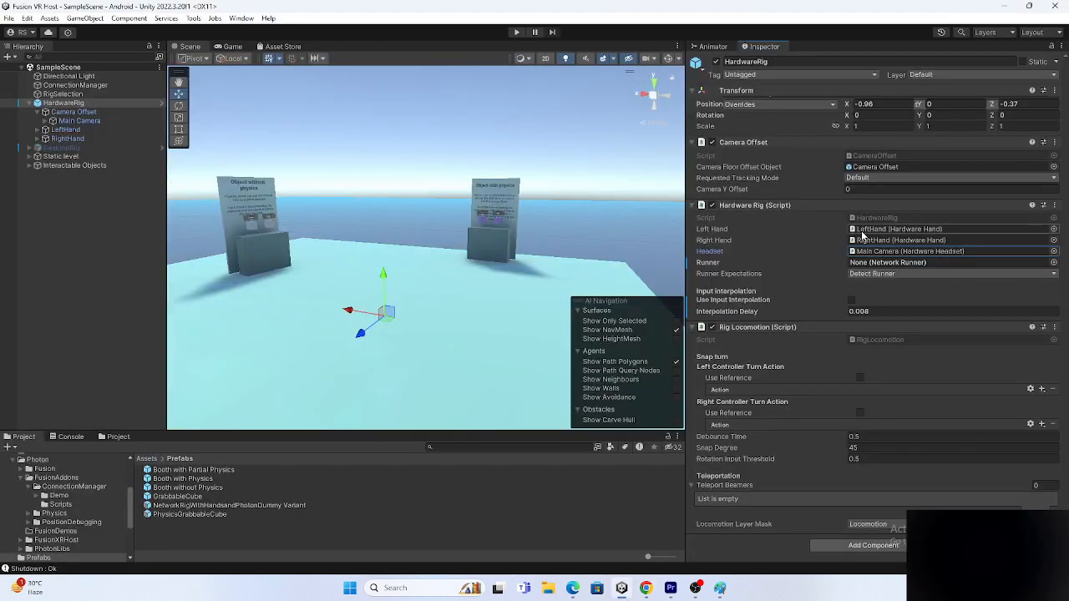
Select HardwareRig's LeftHand and collapse its Hardware Hand, Ray Beamer, Grabber, Rigidbody and XR Controller Input Device components.
click(73, 111)
click(66, 130)
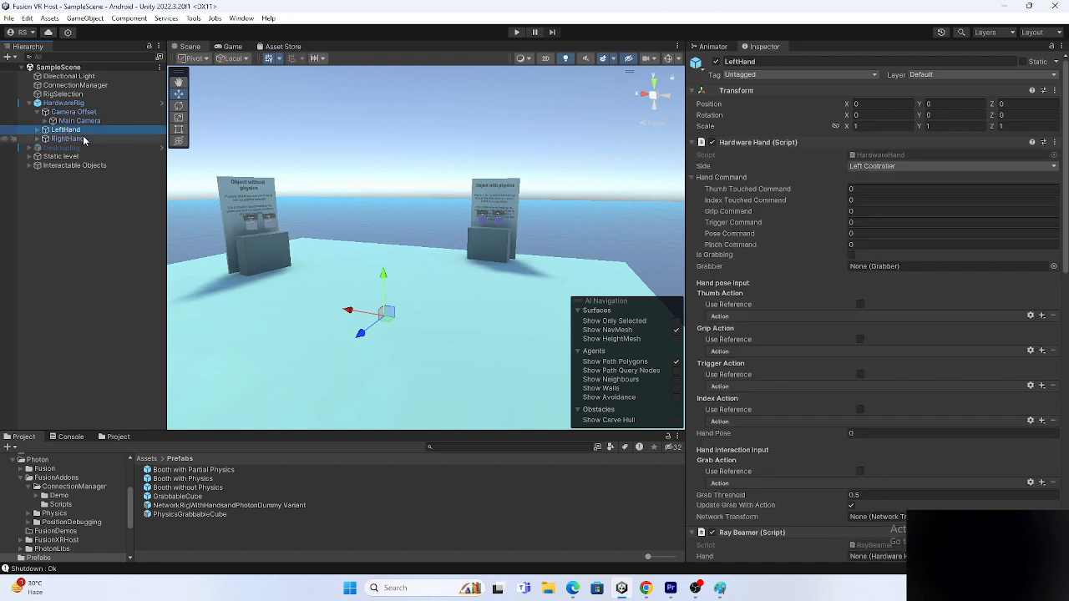
click(692, 143)
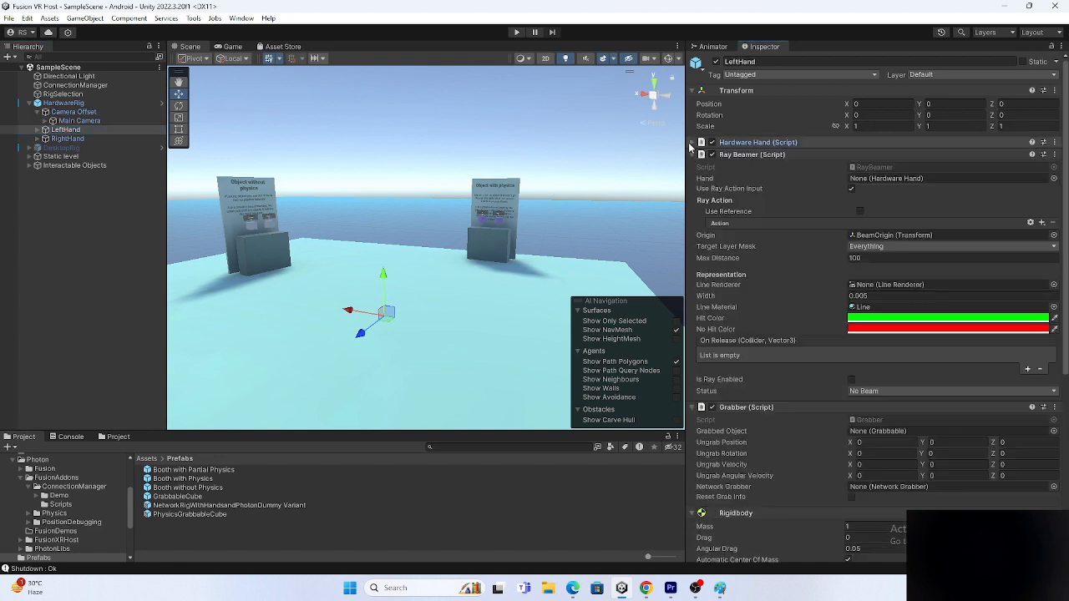
click(692, 154)
click(692, 167)
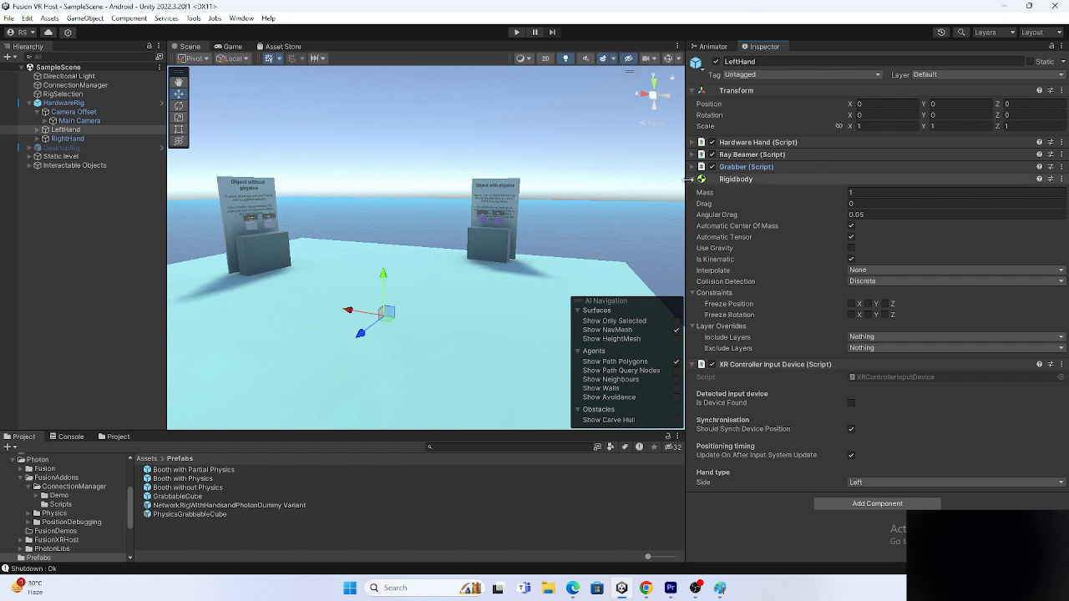
click(691, 179)
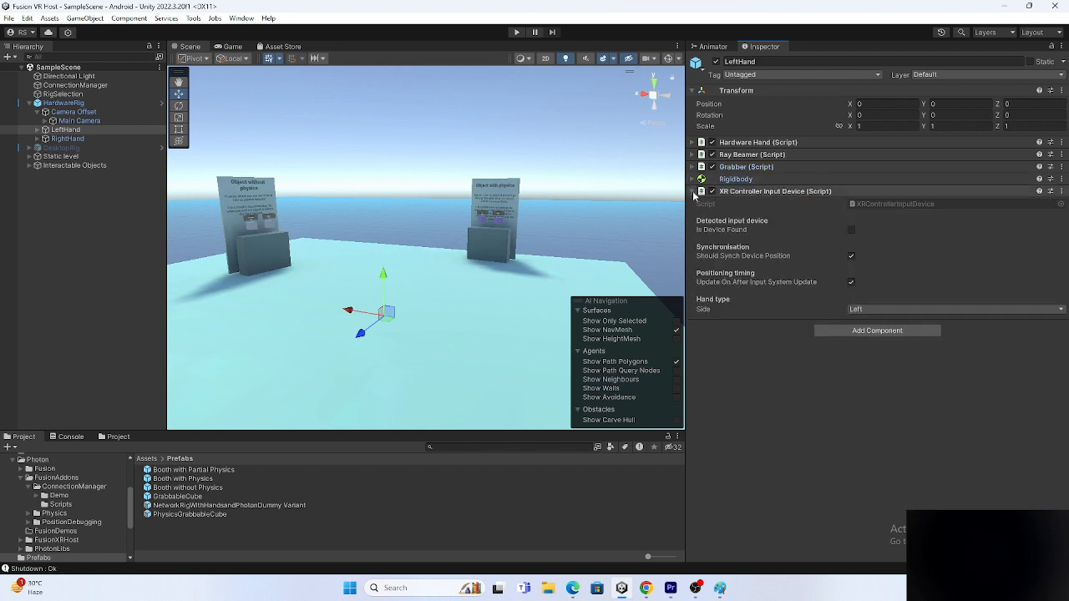
click(691, 192)
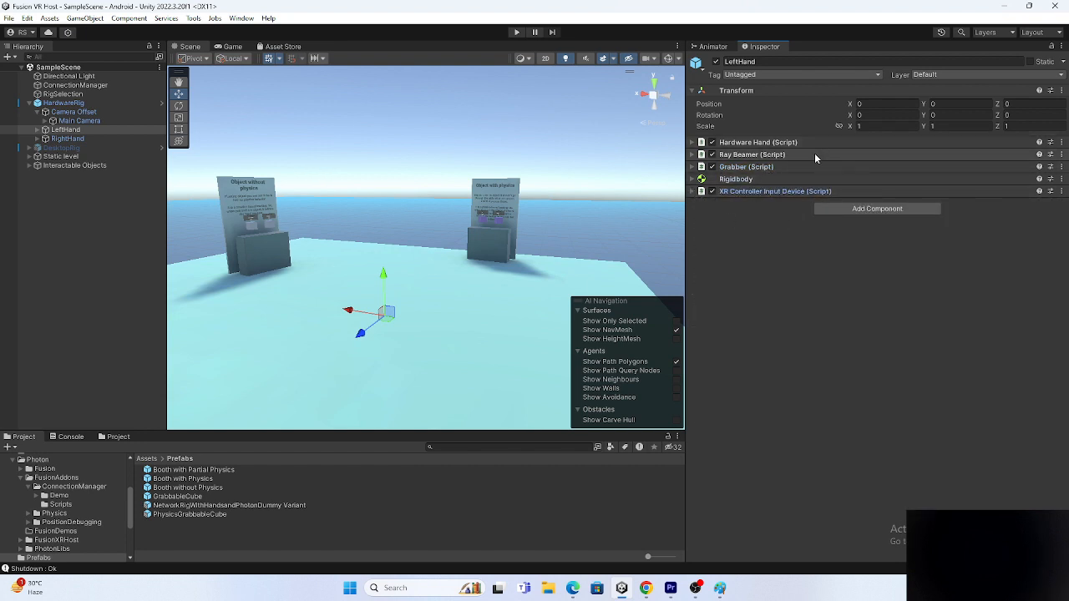
Review the component list on RightHand and return to the HardwareRig root object.
click(67, 139)
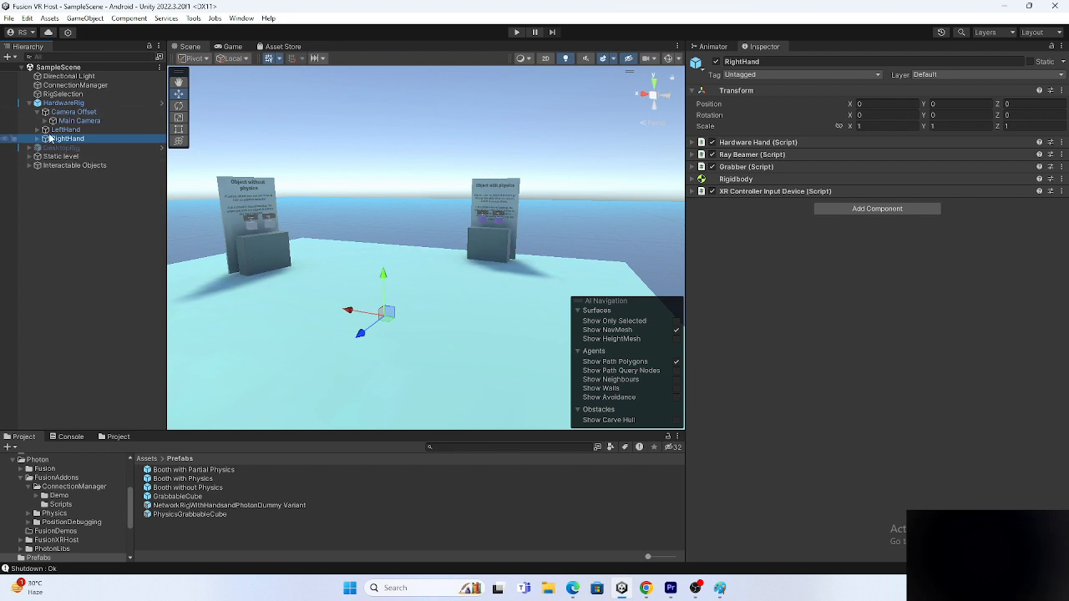
key(Up)
key(Up)
key(Up)
key(Up)
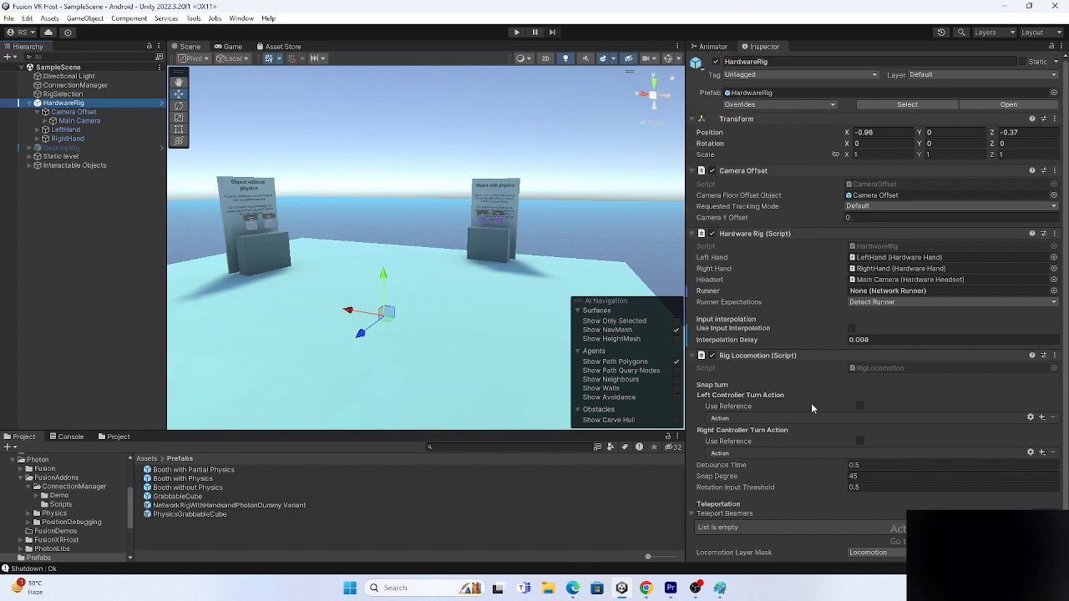
Open the HardwareRig script from the Hardware Rig component in Visual Studio and dismiss the sign-in dialog.
double_click(873, 249)
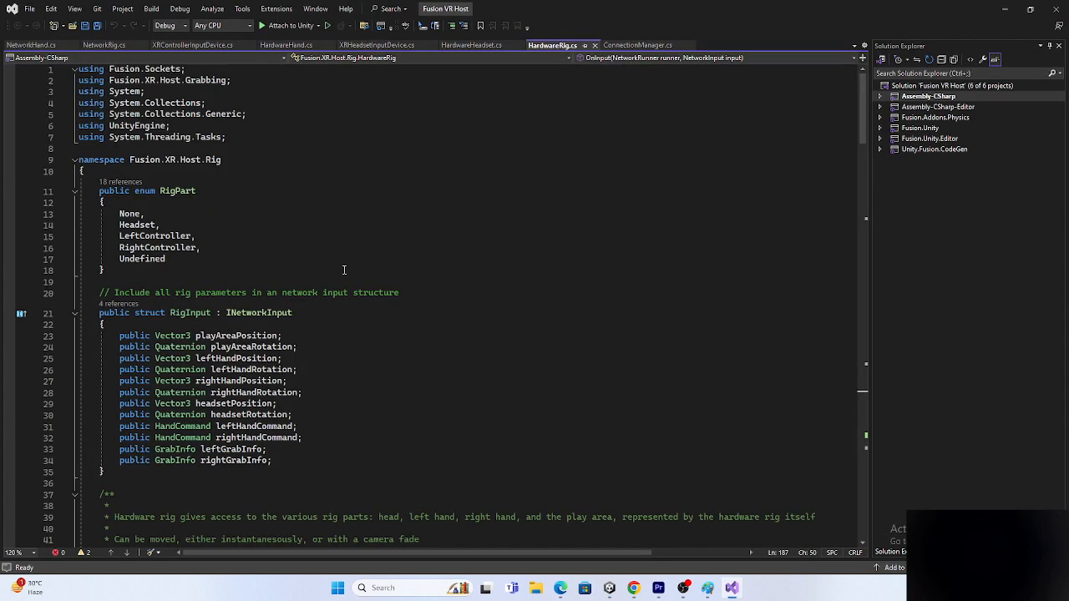
key(alt+Tab)
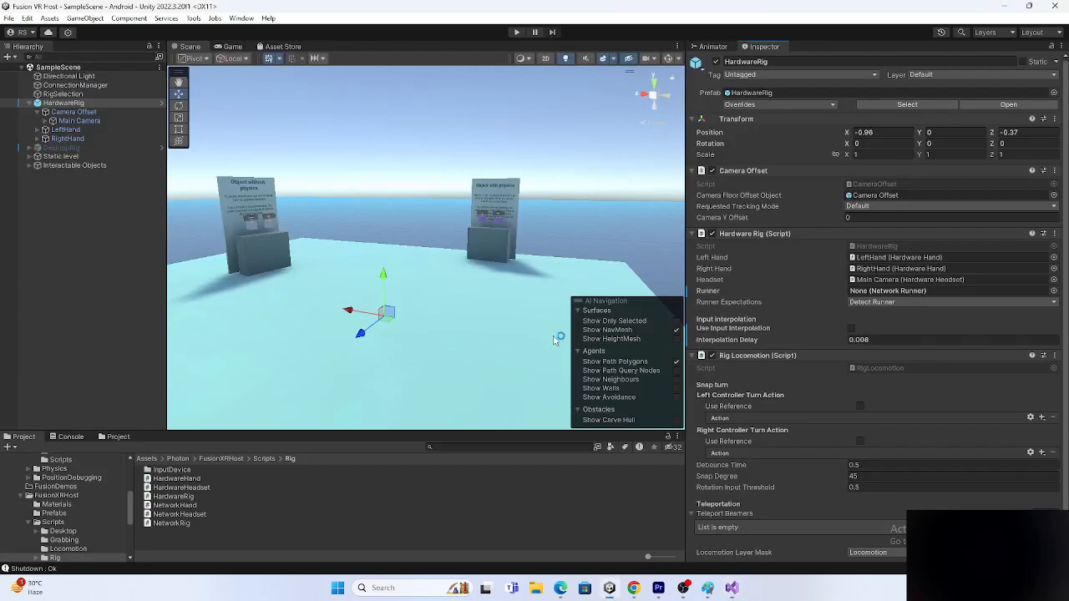
key(alt+Tab)
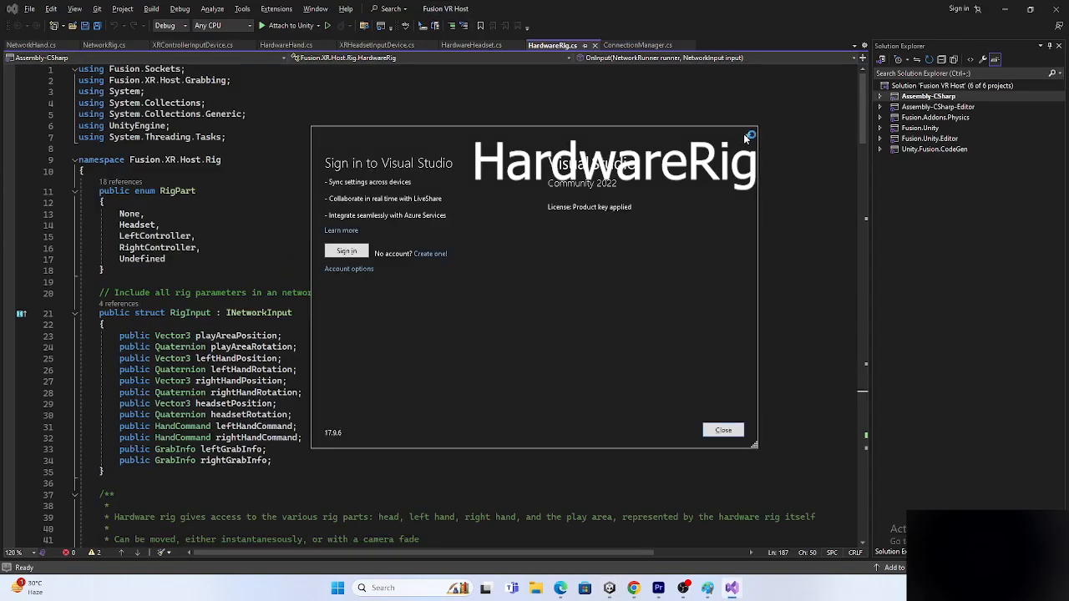
click(749, 137)
Examine the RigInput struct in HardwareRig.cs, focusing on its play area and hand position and rotation fields.
scroll(109, 276, down, 2)
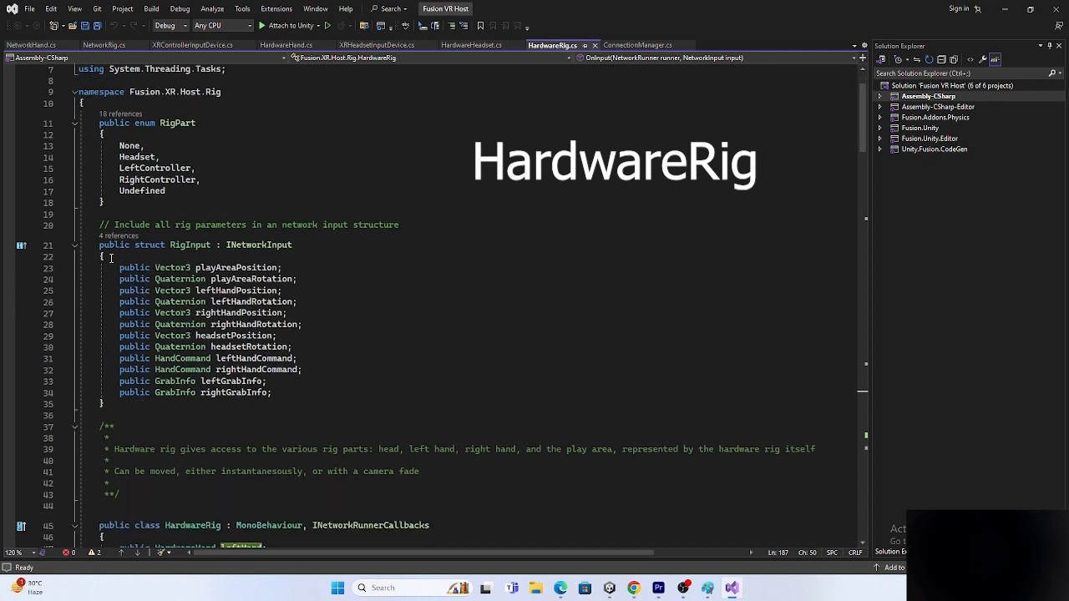
drag(94, 245, 190, 404)
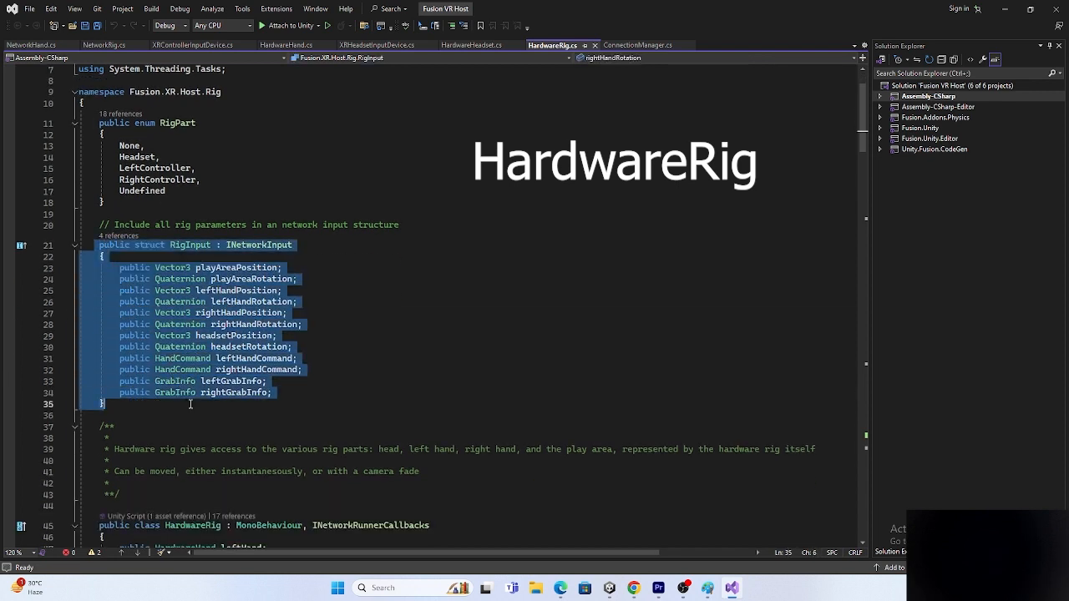
click(210, 246)
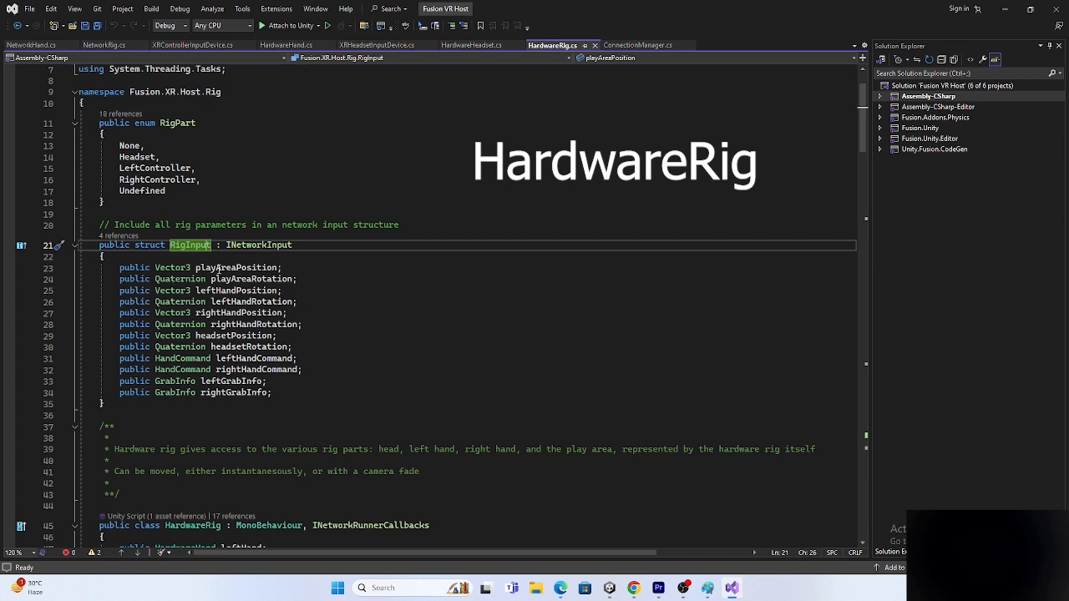
click(261, 280)
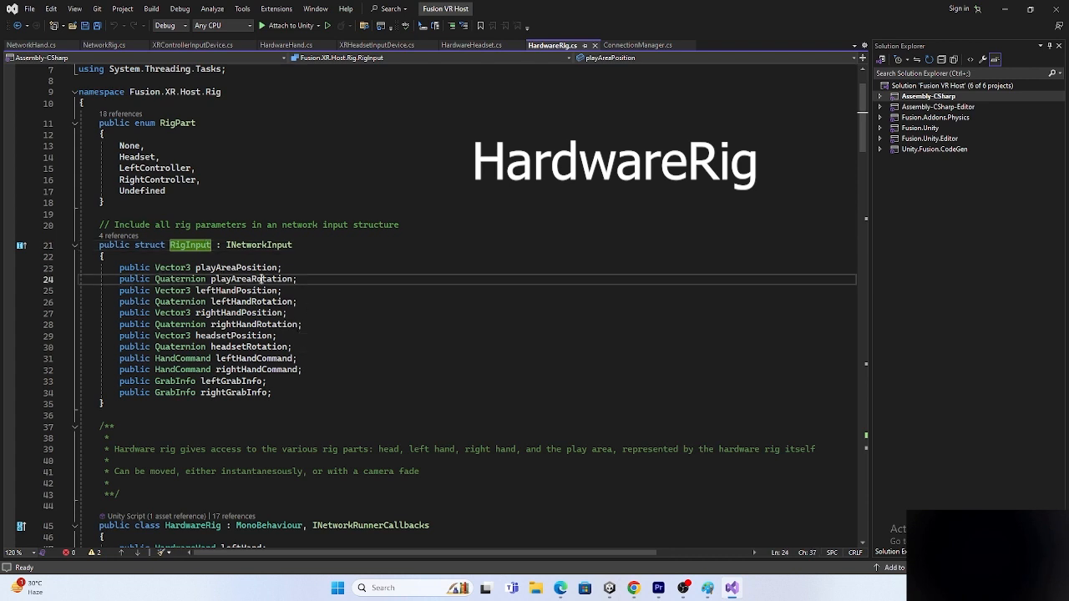
click(226, 291)
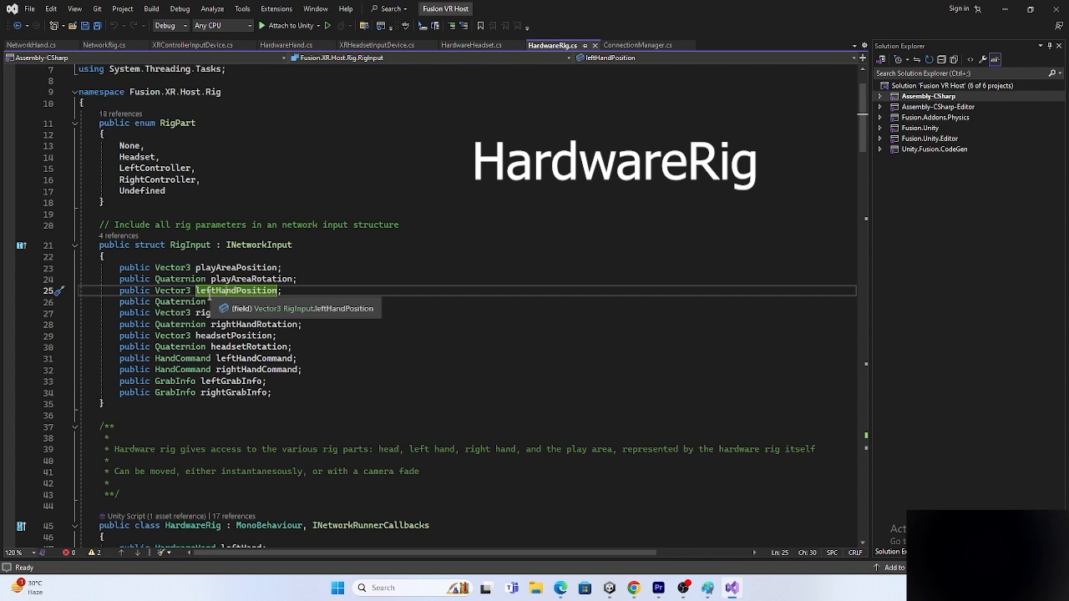
click(271, 326)
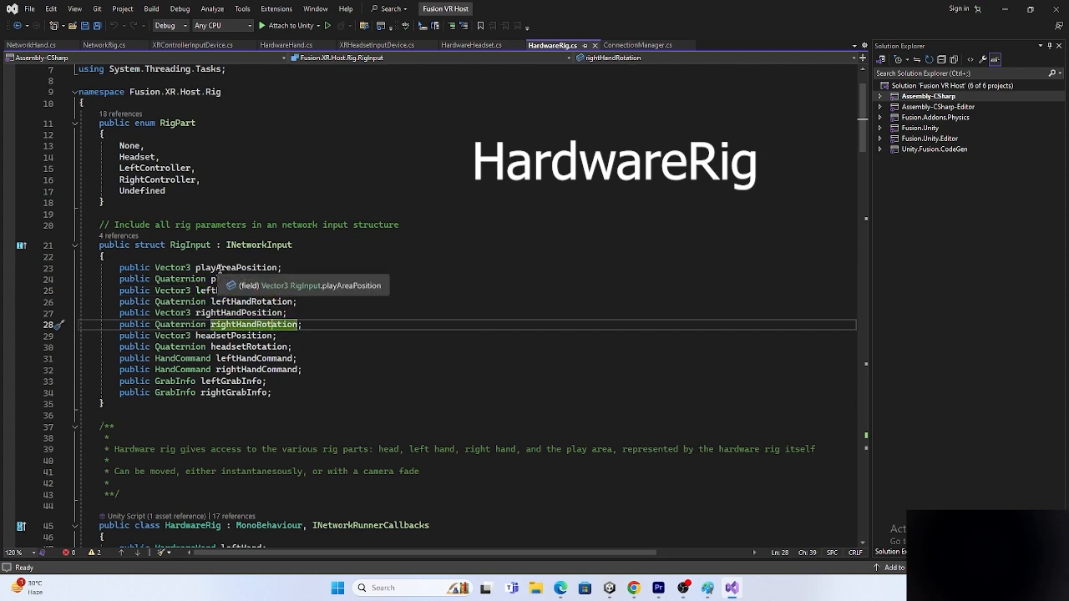
click(261, 268)
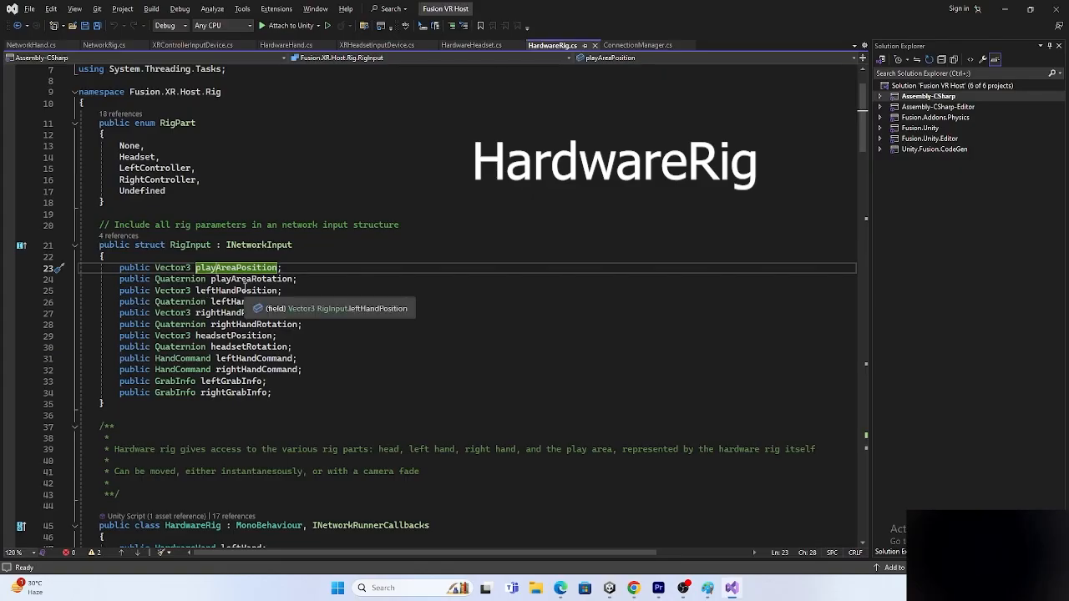
click(251, 279)
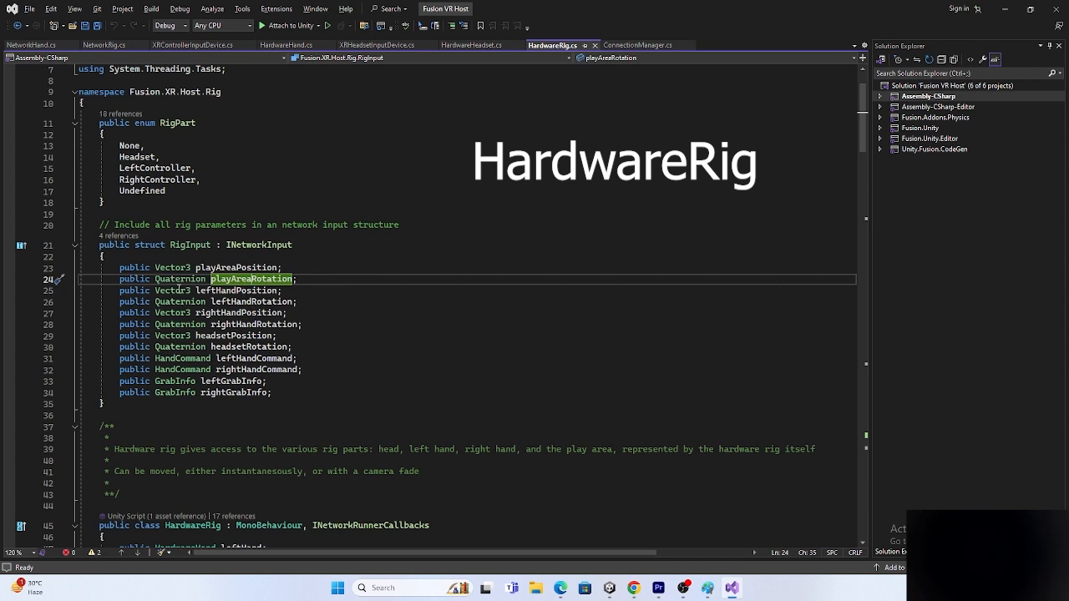
click(191, 245)
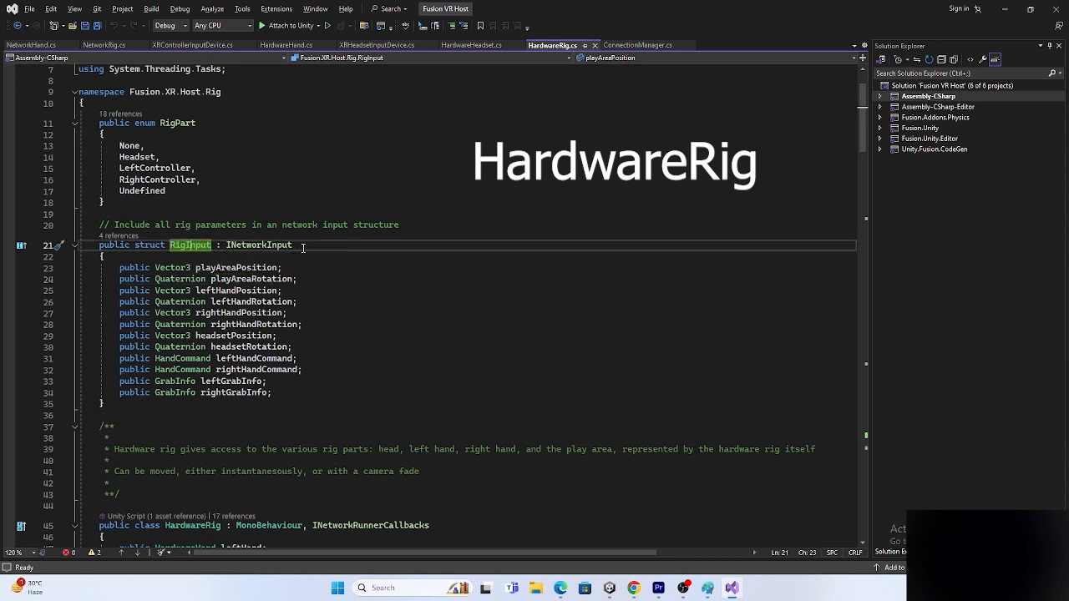
Go through RigInput's position and rotation fields one by one, from playAreaPosition to headsetRotation.
drag(83, 268, 272, 393)
click(272, 393)
click(253, 268)
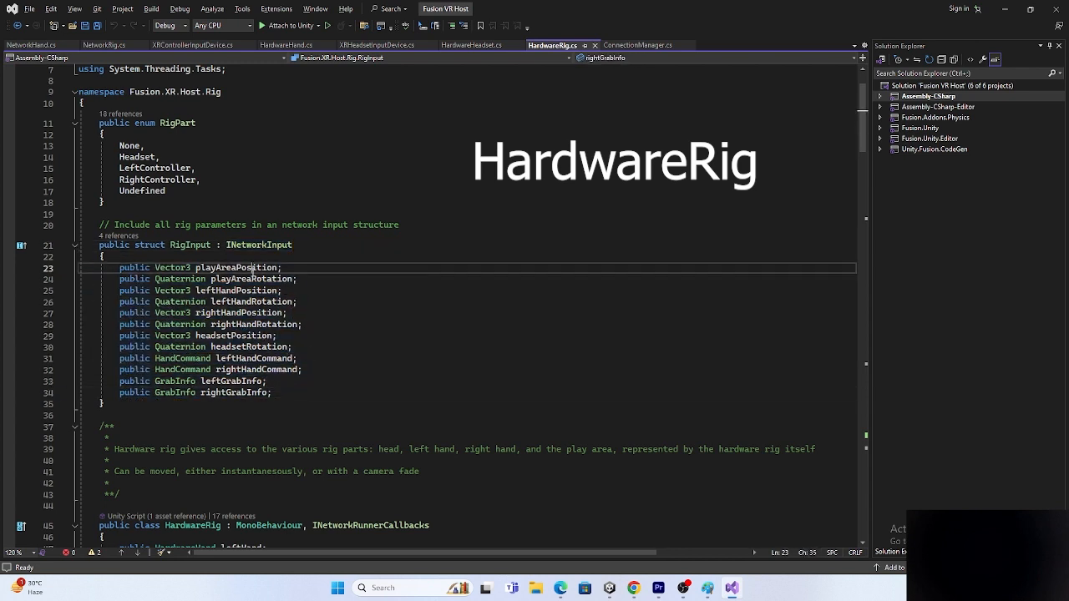
click(266, 278)
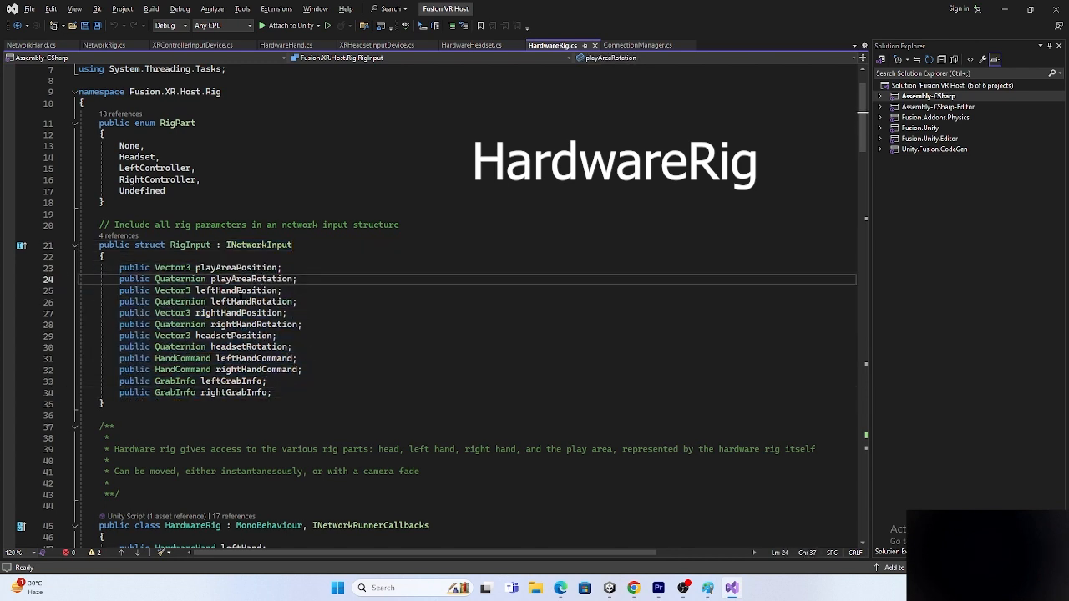
click(255, 290)
click(252, 303)
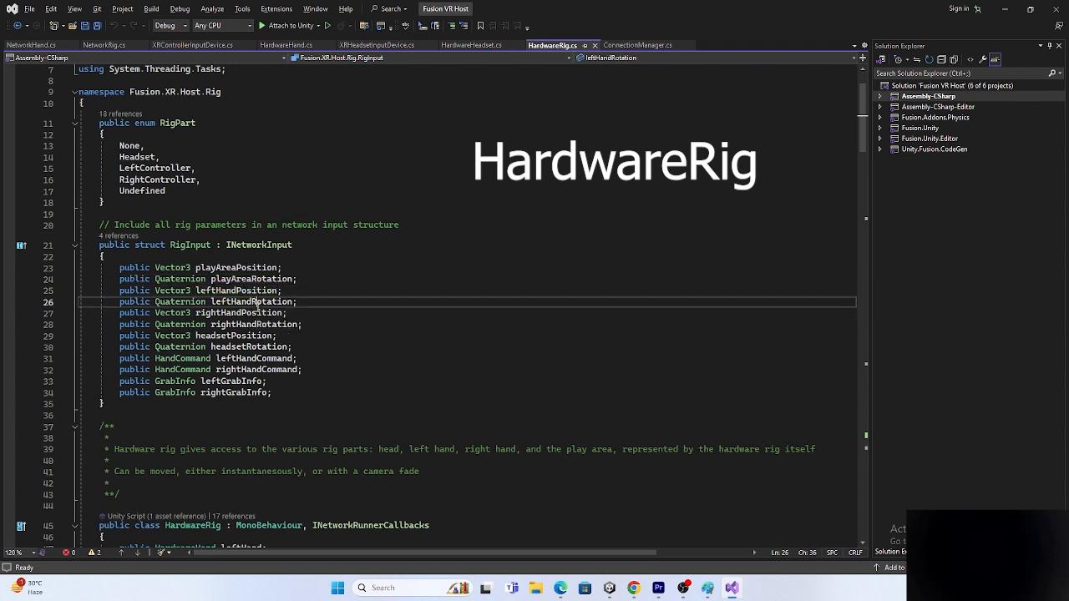
click(227, 314)
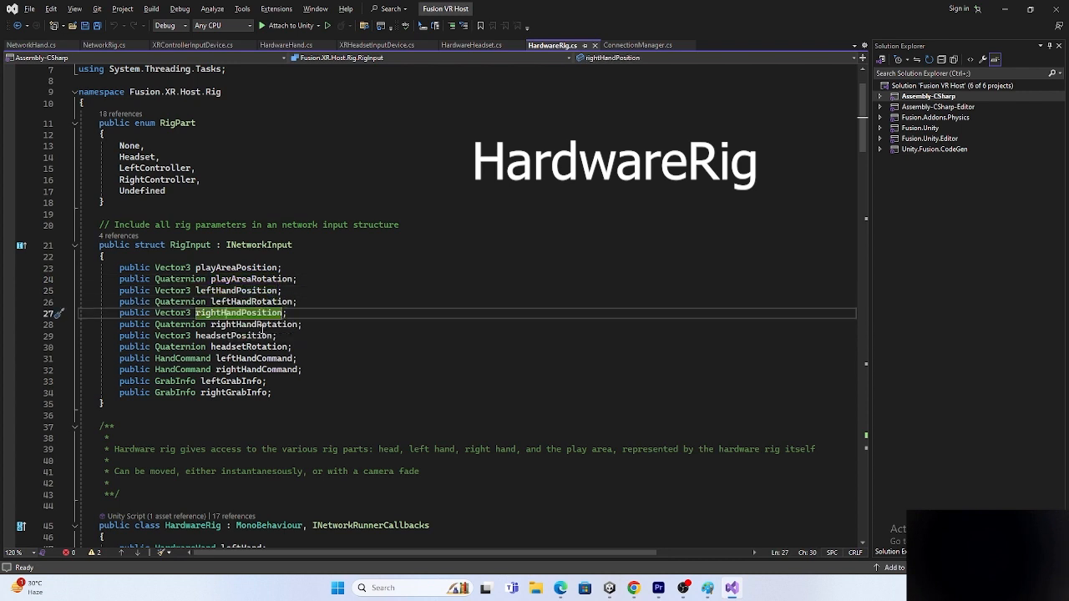
click(250, 325)
click(226, 336)
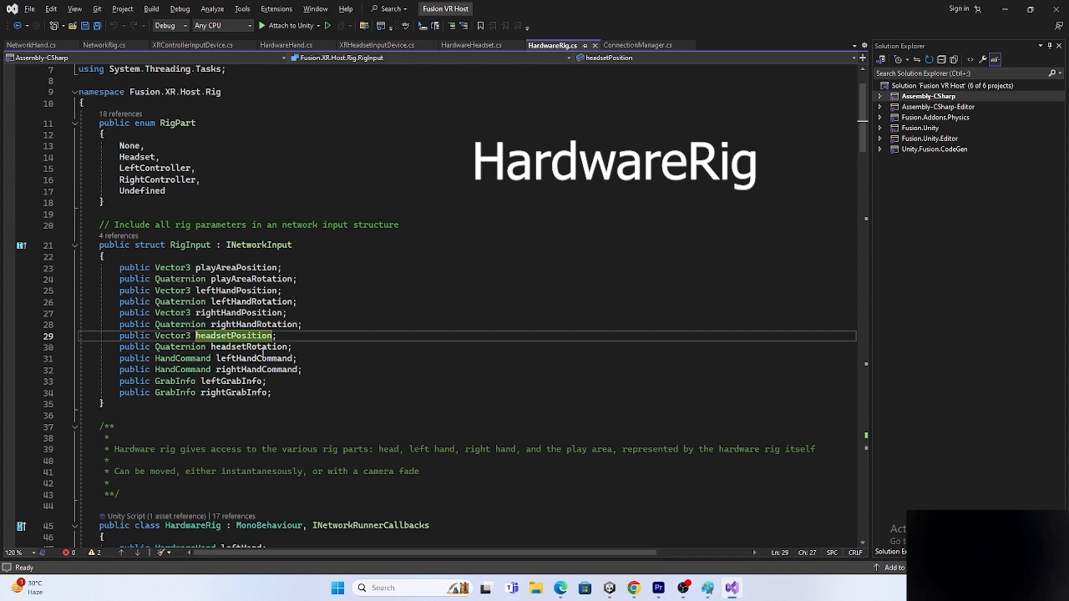
click(264, 348)
Highlight the whole RigInput struct, including its hand command and grab info fields, for review.
click(291, 402)
drag(291, 402, 99, 243)
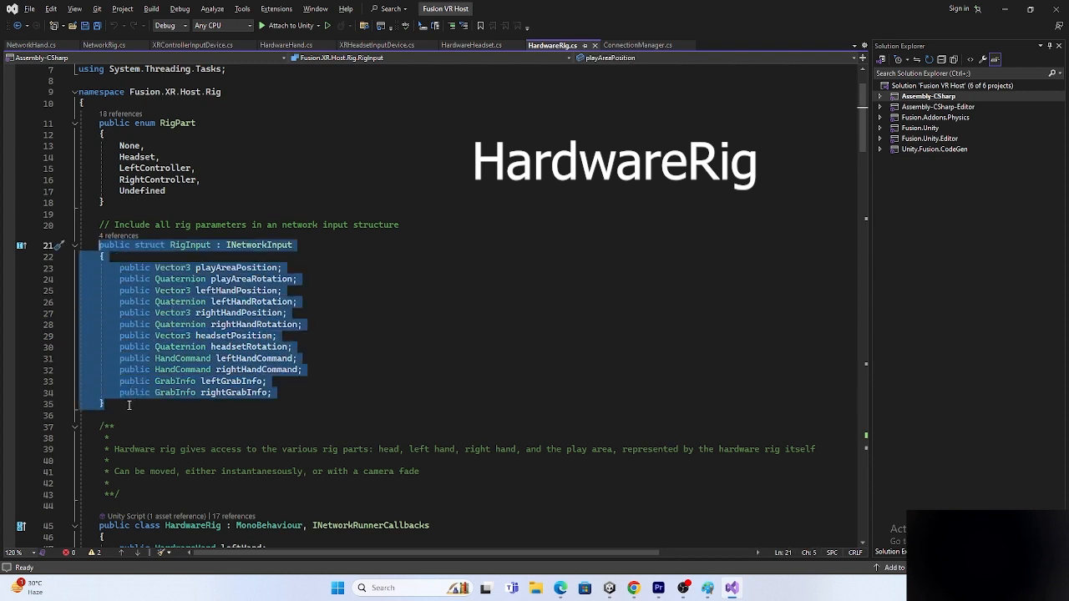
click(89, 245)
drag(86, 245, 177, 404)
drag(118, 267, 272, 392)
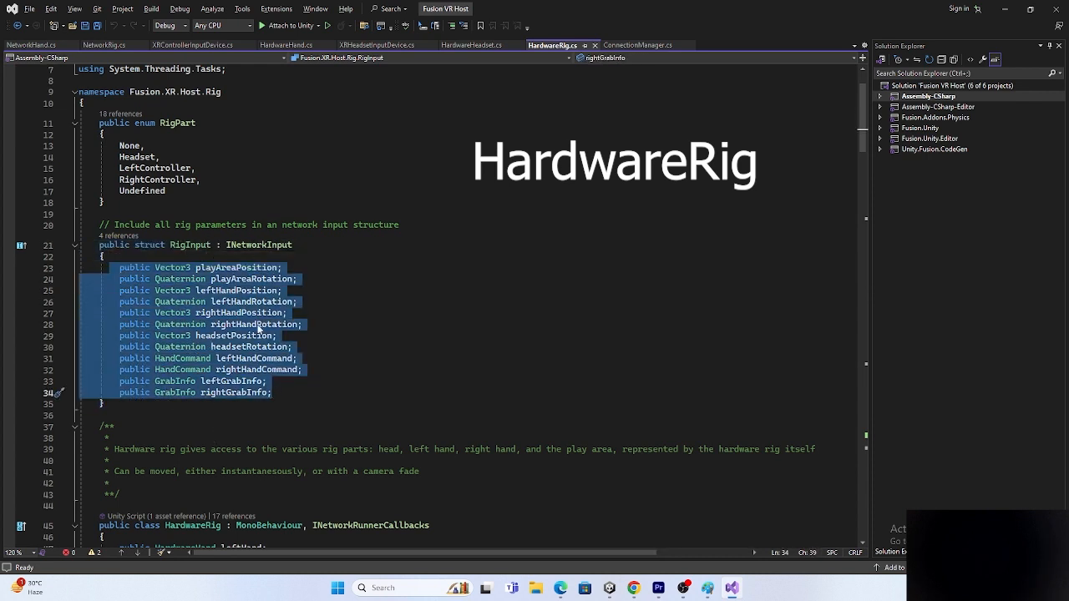
scroll(186, 284, down, 6)
Check the hardware and network rig diagram in Paint, and return to the HardwareRig script in Visual Studio.
key(alt+Tab)
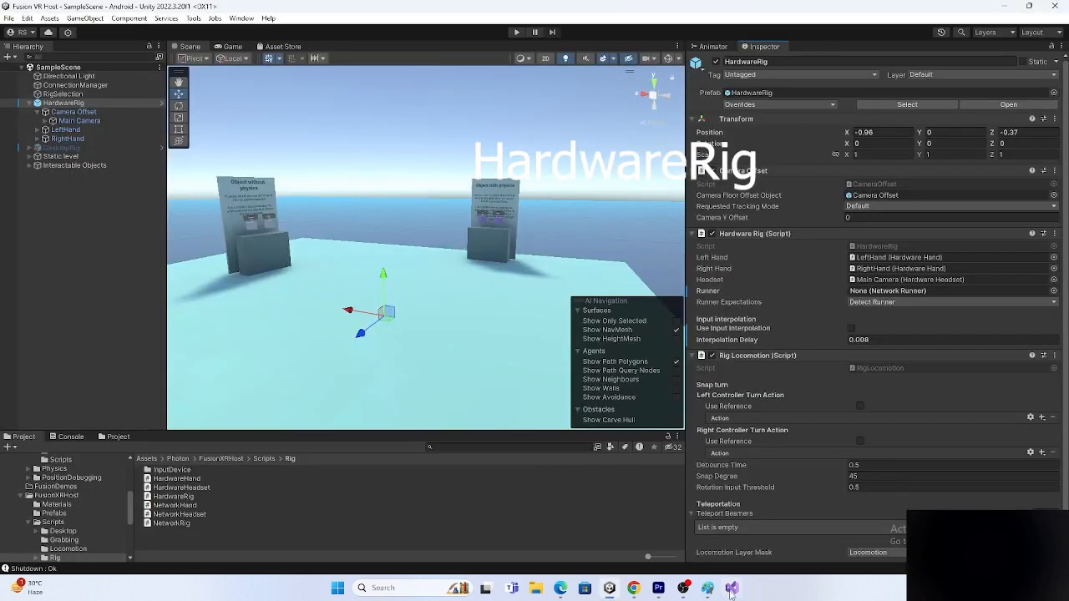
click(708, 588)
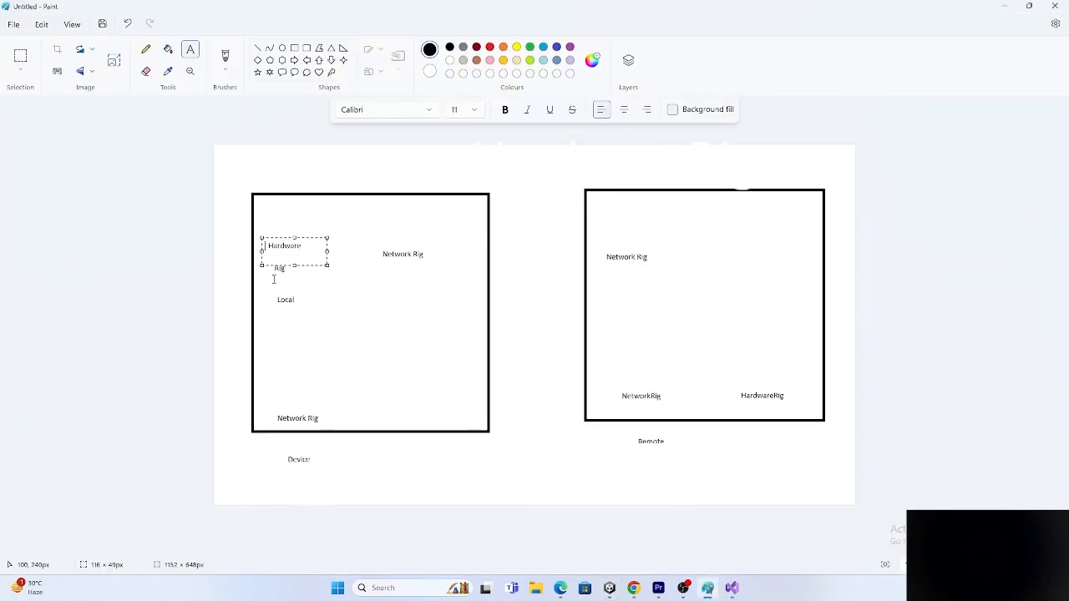
key(alt+Tab)
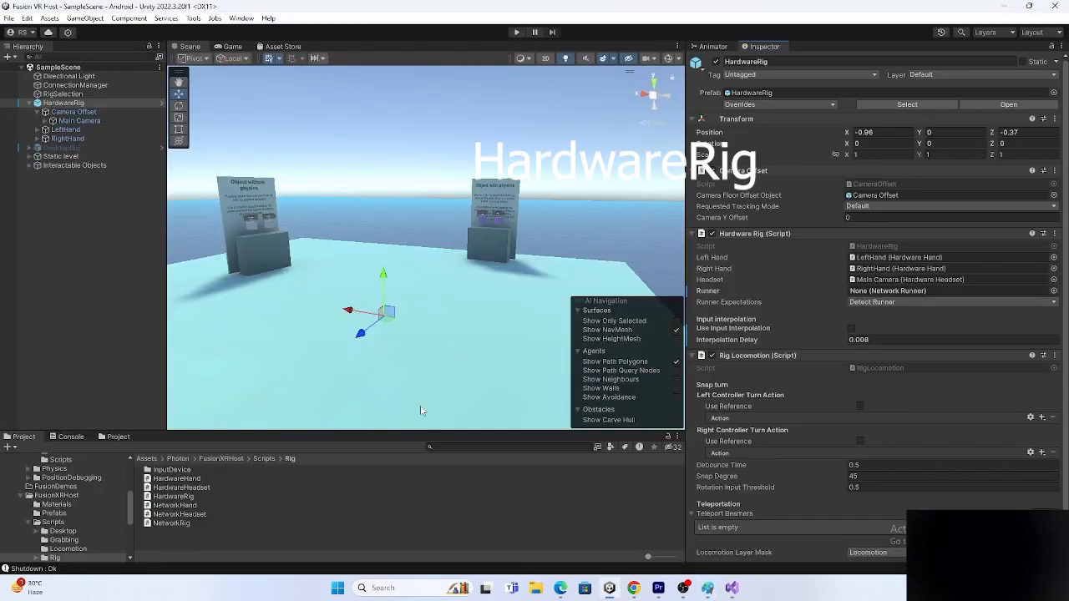
click(731, 589)
Examine the HardwareRig class's leftHand, rightHand, headset and runner declarations, highlighting the hand and headset lines.
click(218, 238)
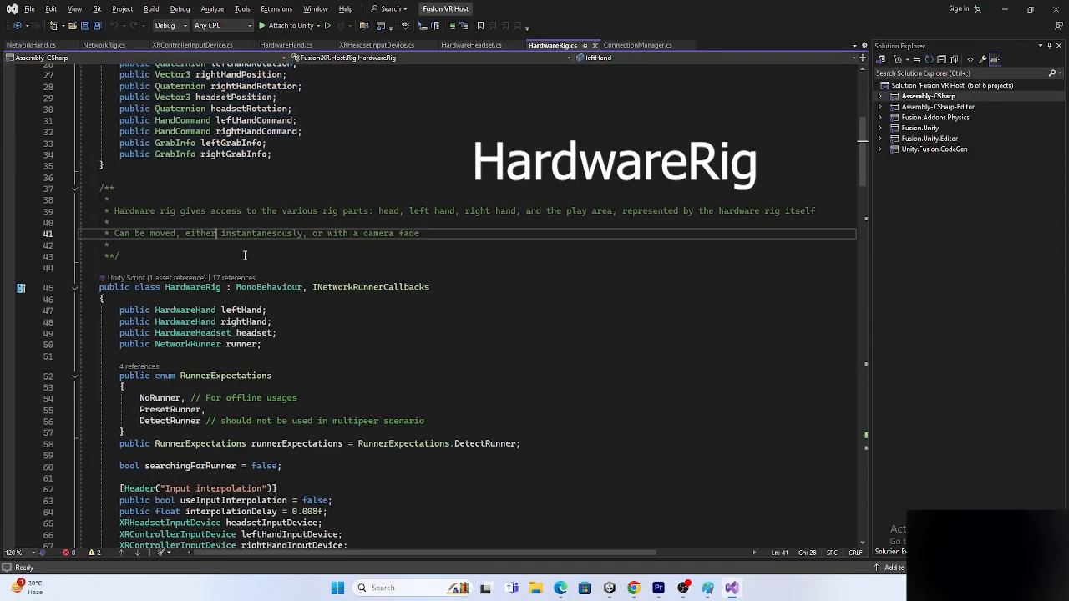
scroll(284, 247, up, 3)
scroll(288, 242, down, 5)
click(238, 243)
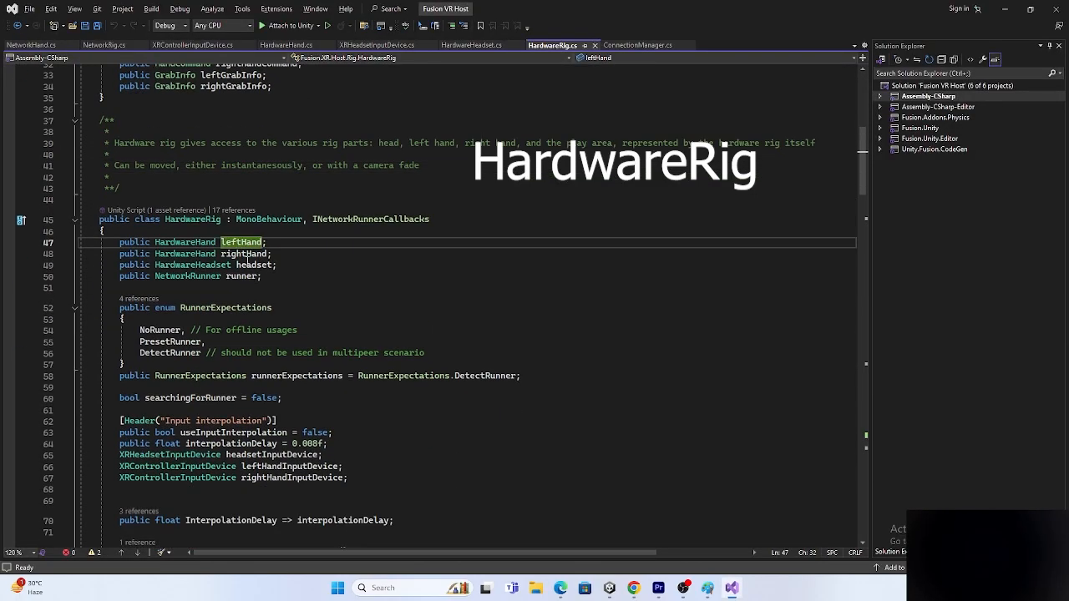
click(242, 254)
click(255, 265)
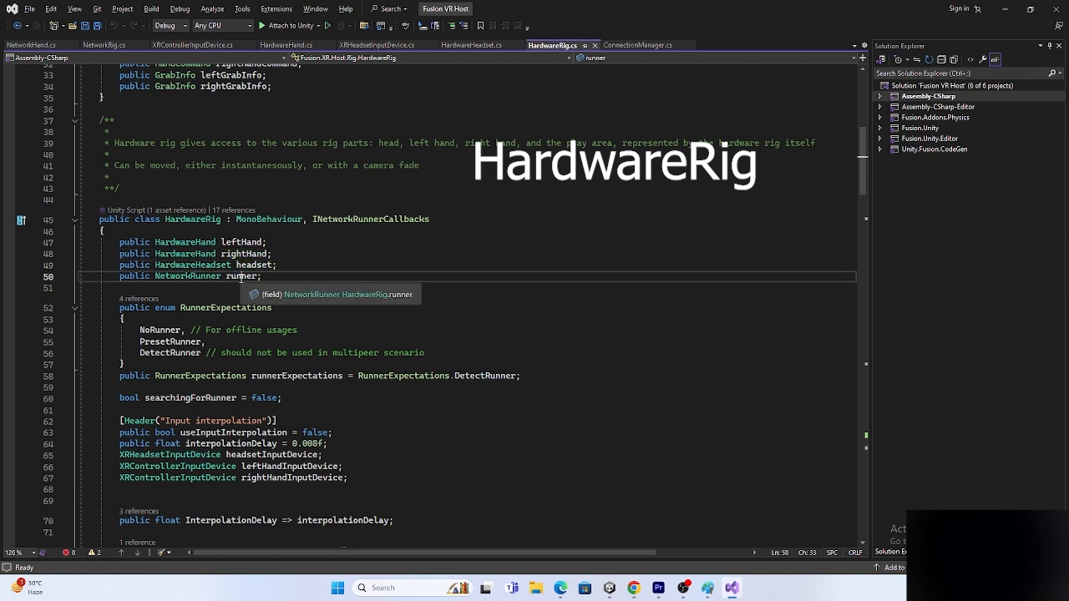
drag(277, 265, 156, 242)
key(shift+Home)
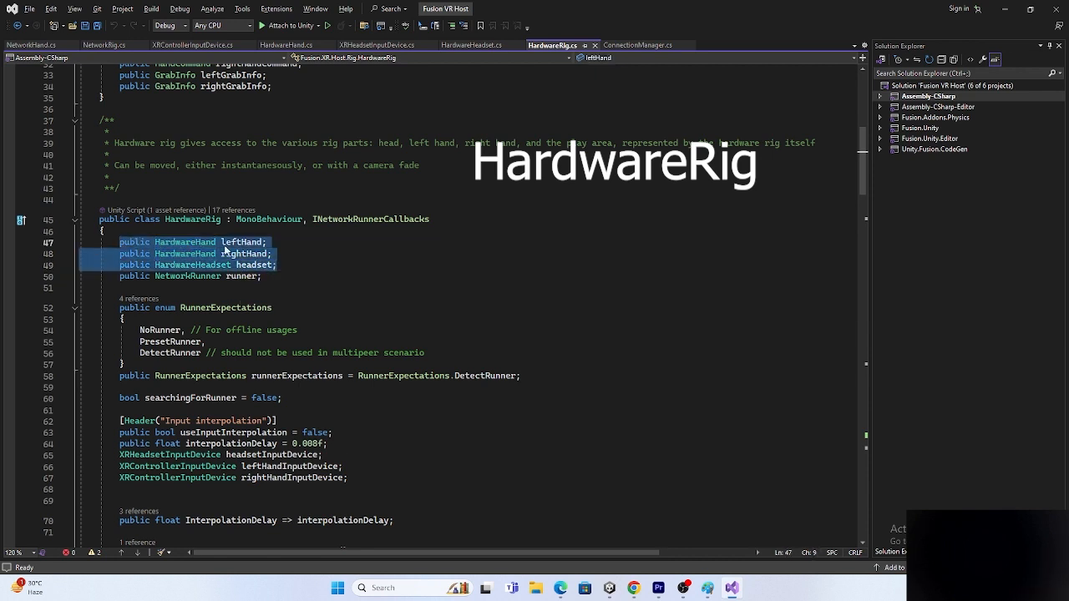
Examine the FindRunner method and its uses of NetworkRunner in the HardwareRig class.
scroll(224, 297, down, 1)
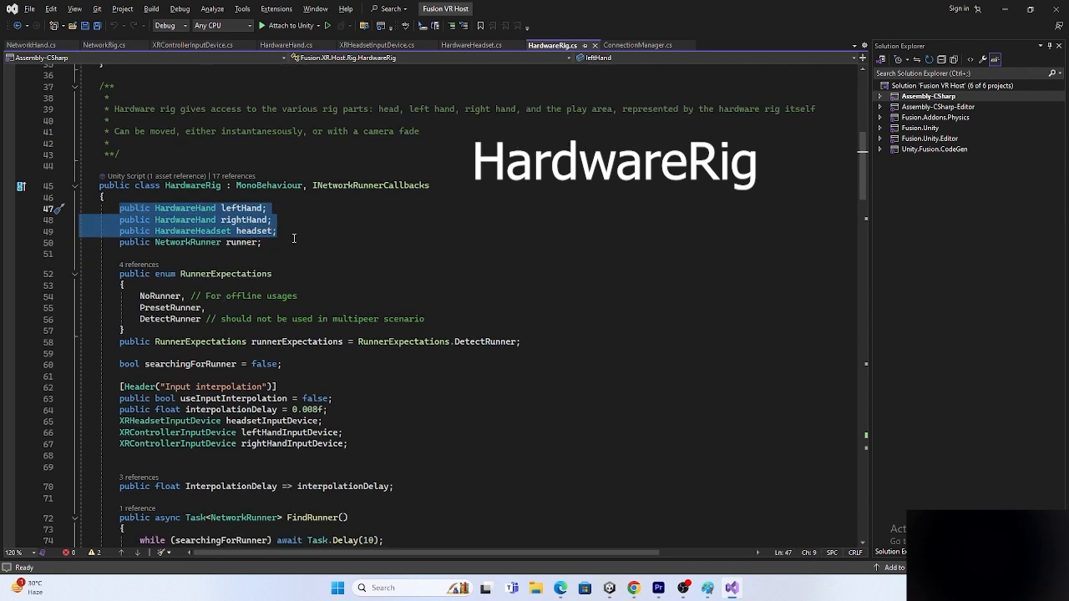
scroll(296, 244, down, 4)
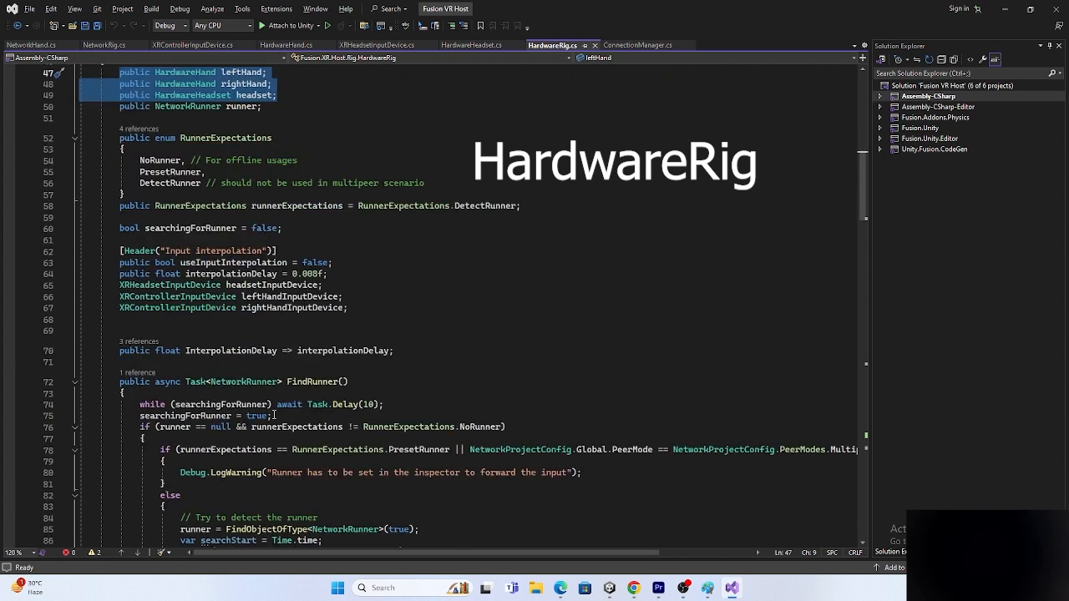
click(325, 382)
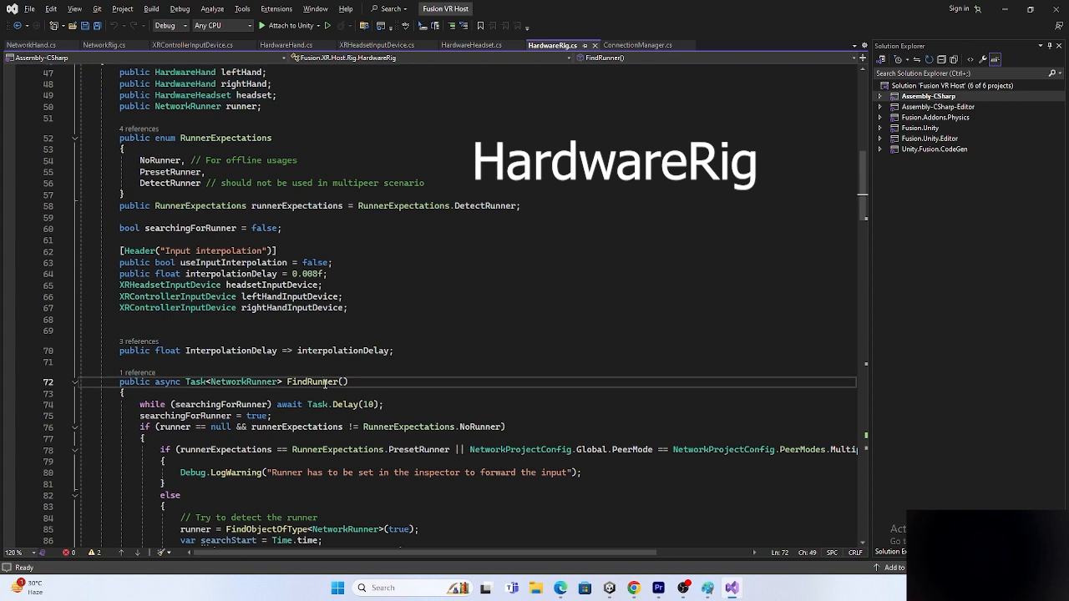
click(306, 382)
scroll(262, 278, down, 4)
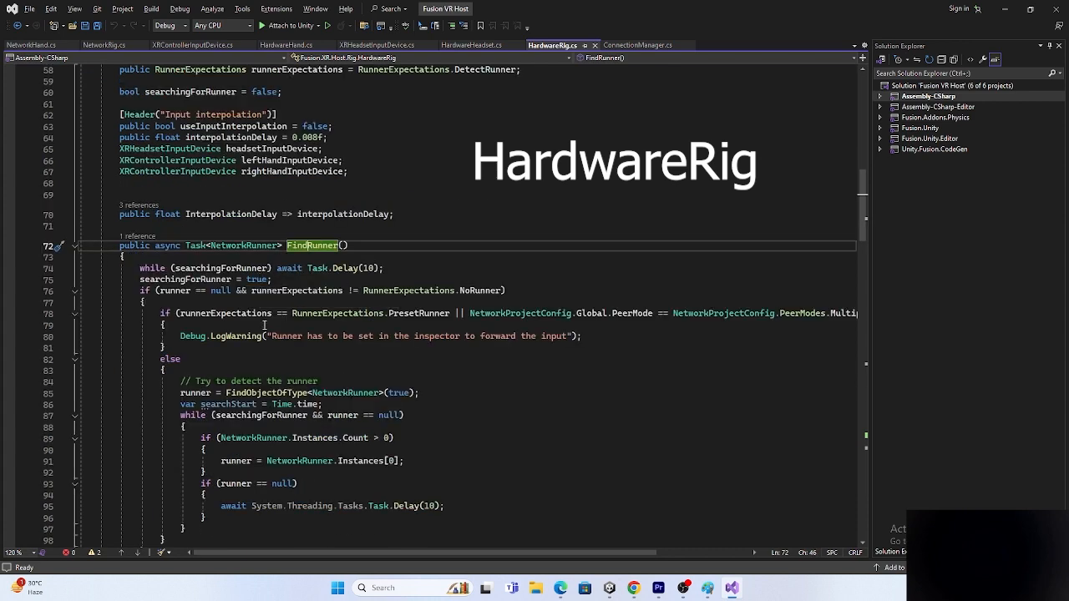
click(239, 246)
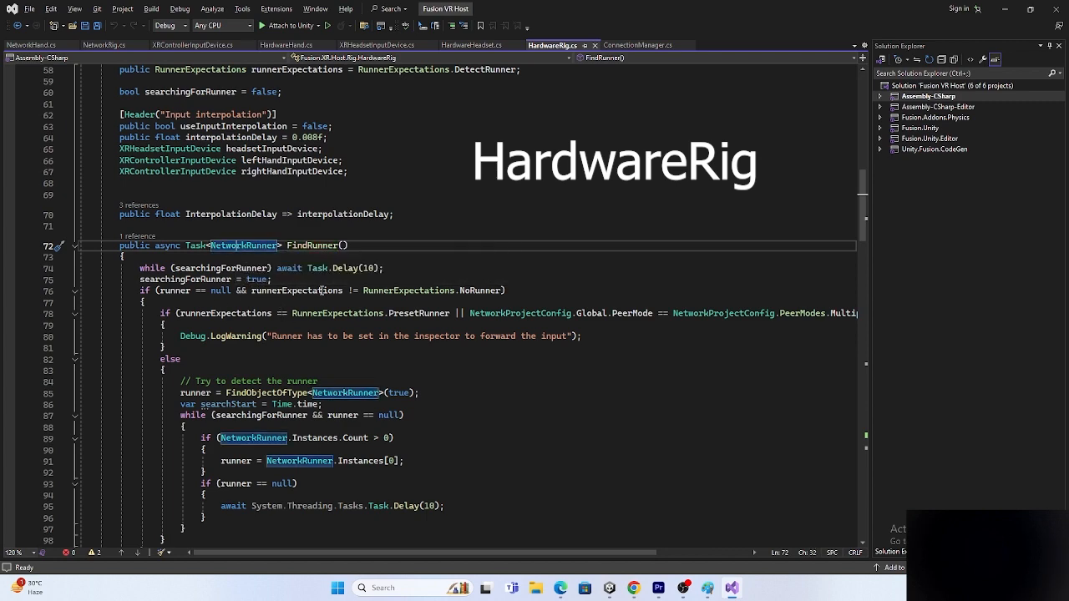
scroll(323, 290, down, 4)
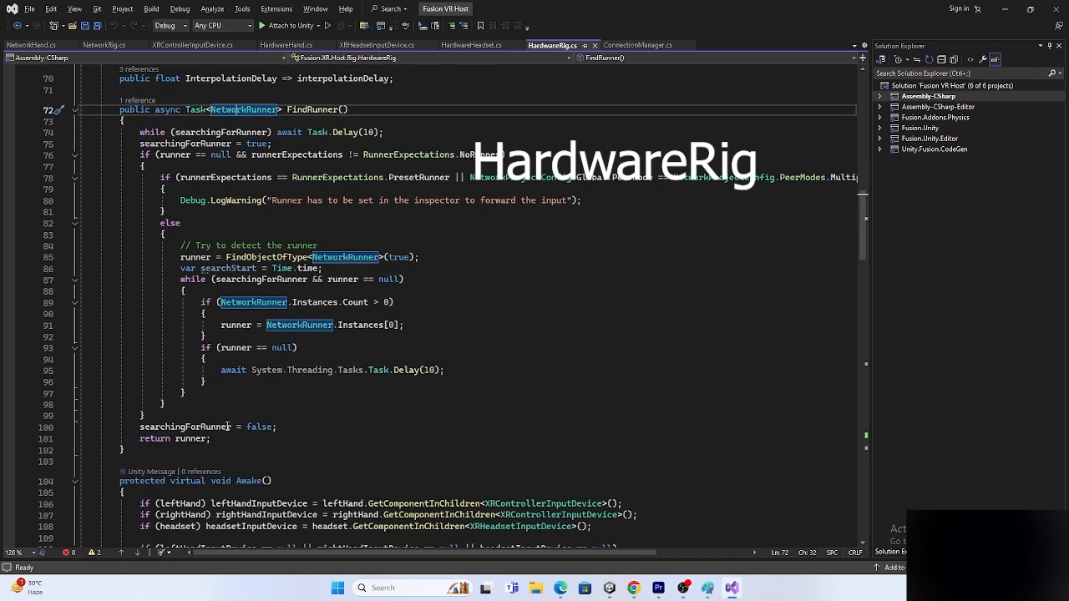
Examine the Start method of HardwareRig, including its FindRunner call and the runner.AddCallbacks line.
scroll(229, 427, down, 1)
scroll(189, 491, down, 5)
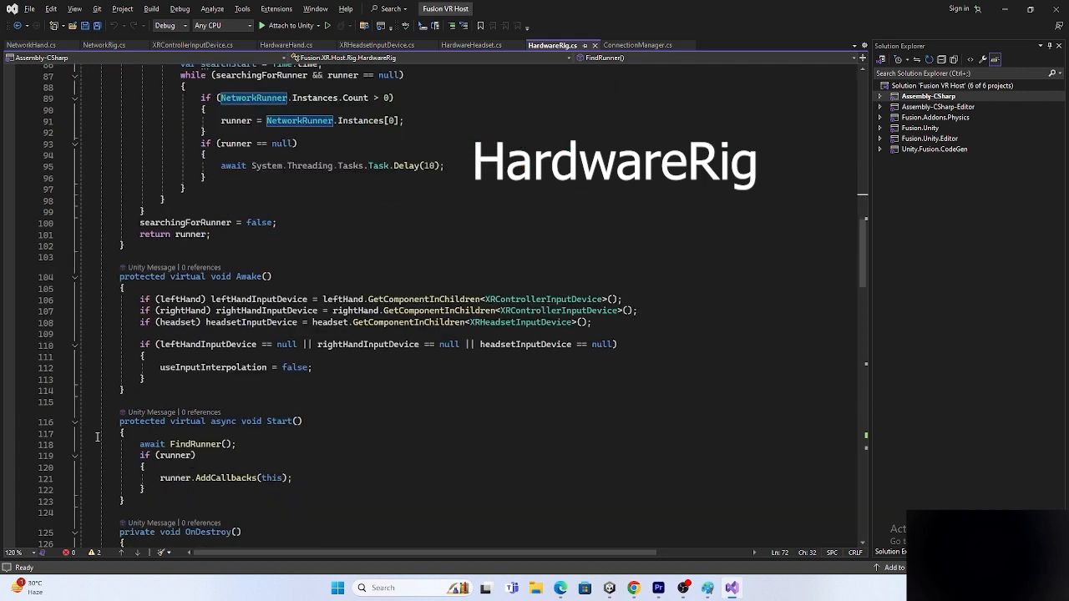
drag(102, 421, 125, 501)
click(168, 501)
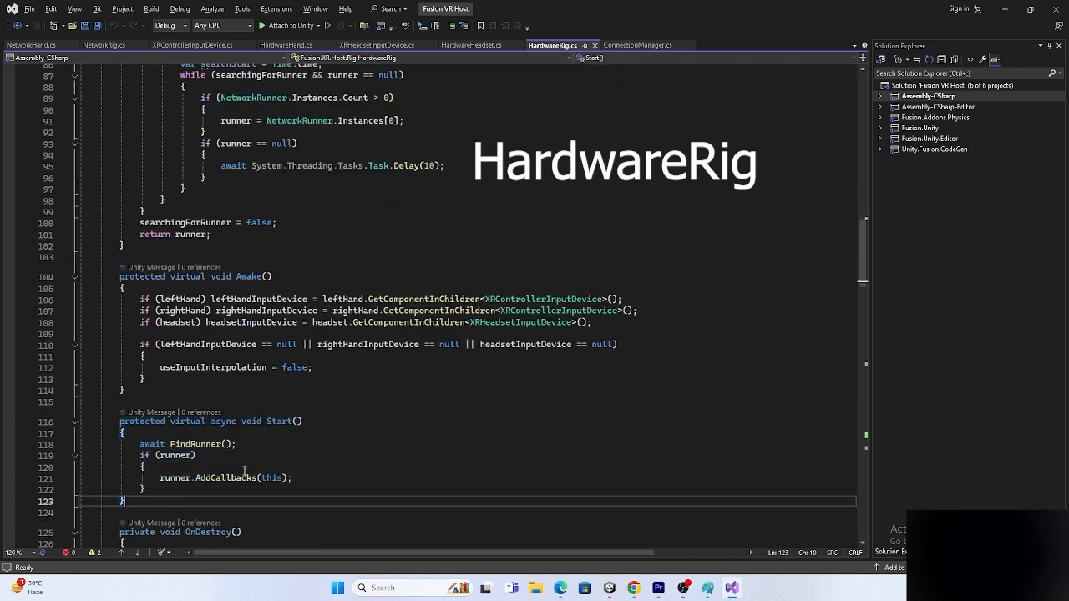
click(192, 479)
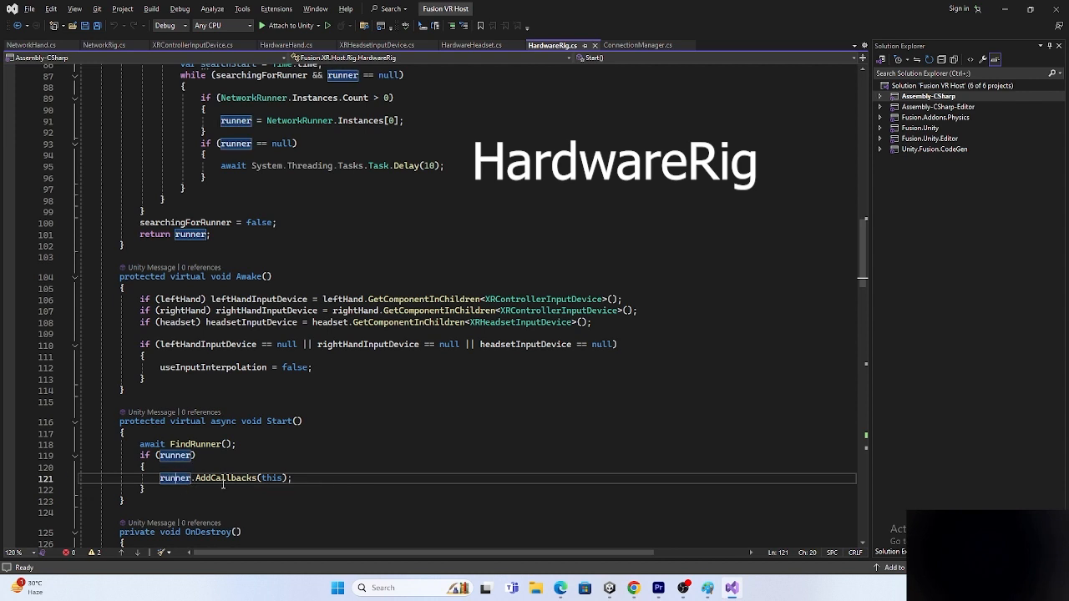
Examine the runner.AddCallbacks(this) call and highlight the Start method's body from the FindRunner call down to it.
click(215, 479)
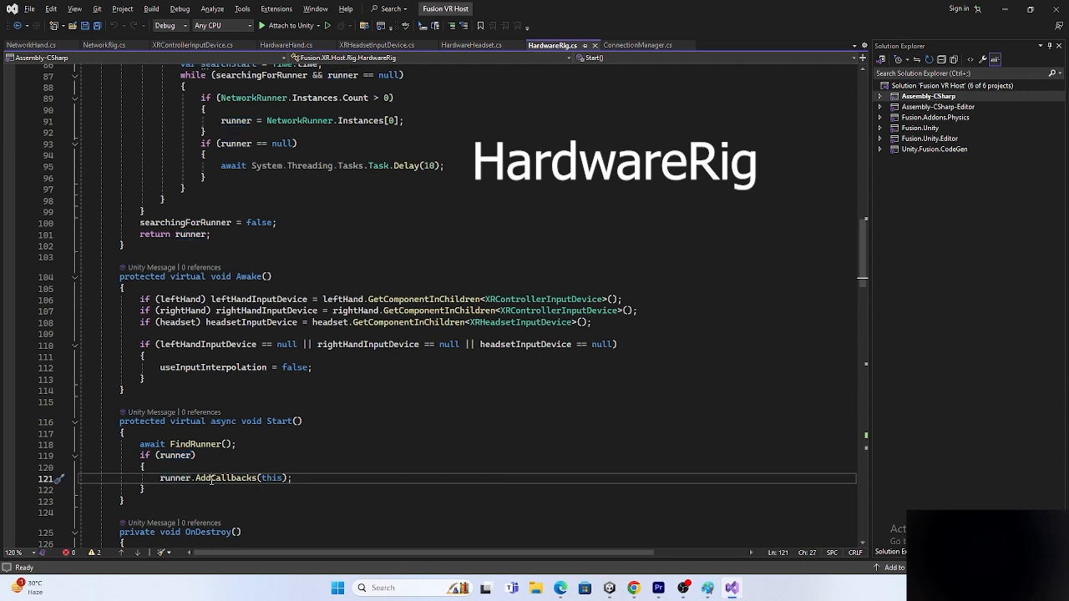
click(182, 478)
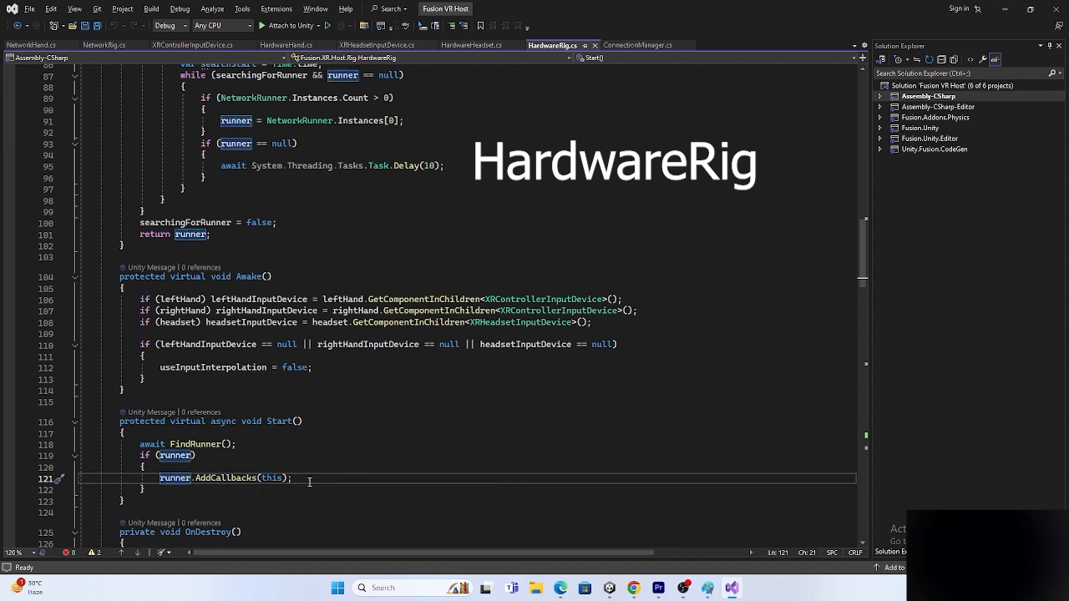
drag(292, 478, 136, 444)
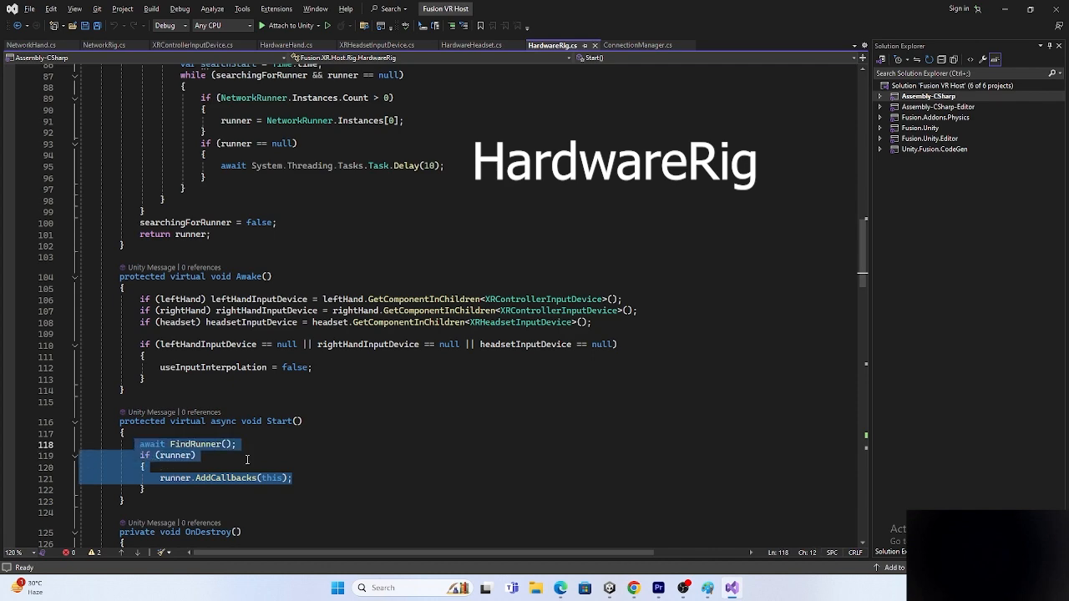
Relate the INetworkRunnerCallbacks interface in the HardwareRig class declaration to the AddCallbacks line in the Start method.
scroll(273, 267, up, 19)
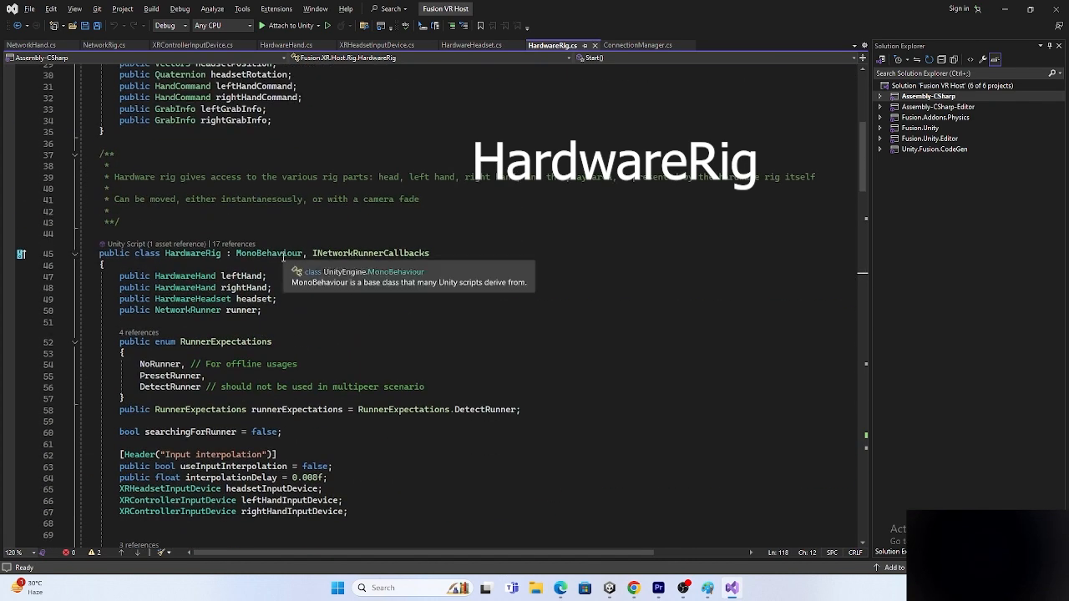
click(351, 253)
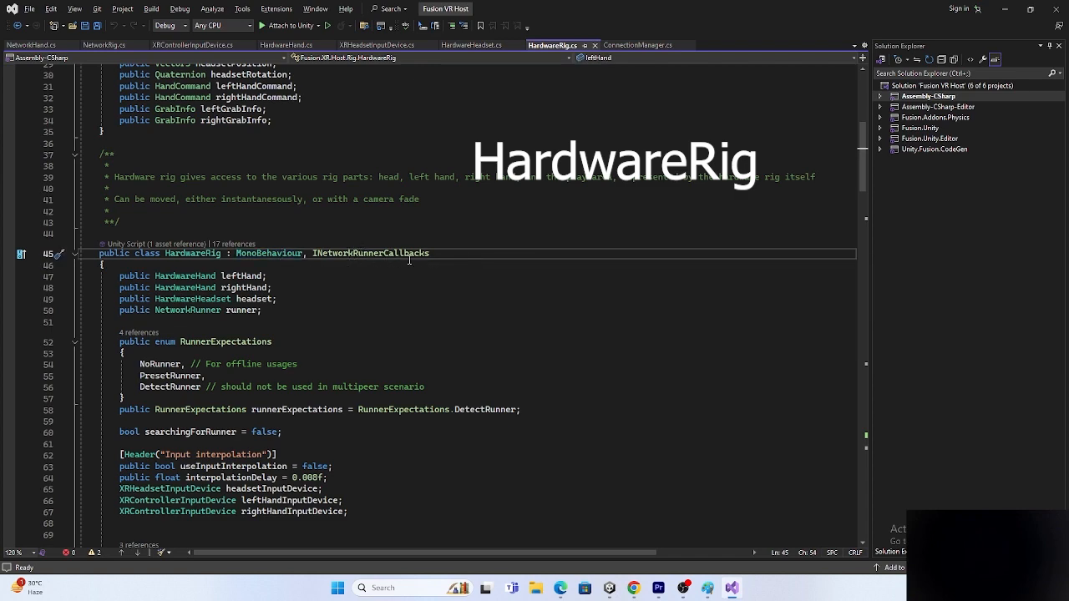
mouse_move(409, 258)
scroll(270, 425, down, 15)
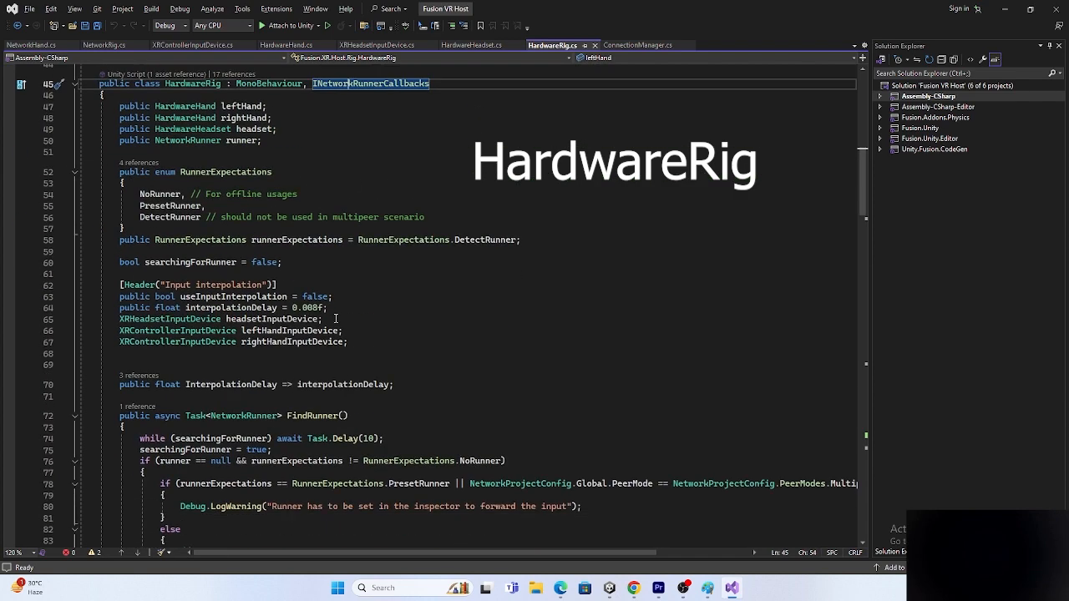
scroll(270, 425, down, 4)
click(303, 480)
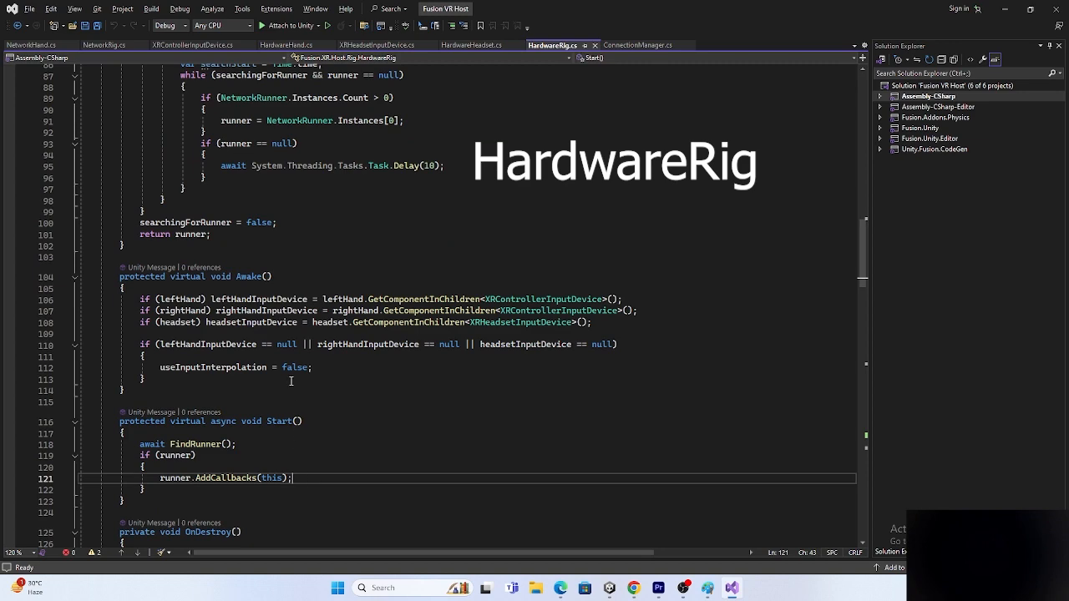
Examine the MonoBehaviour base class and the INetworkRunnerCallbacks interface in the HardwareRig class declaration.
scroll(298, 261, up, 16)
click(283, 152)
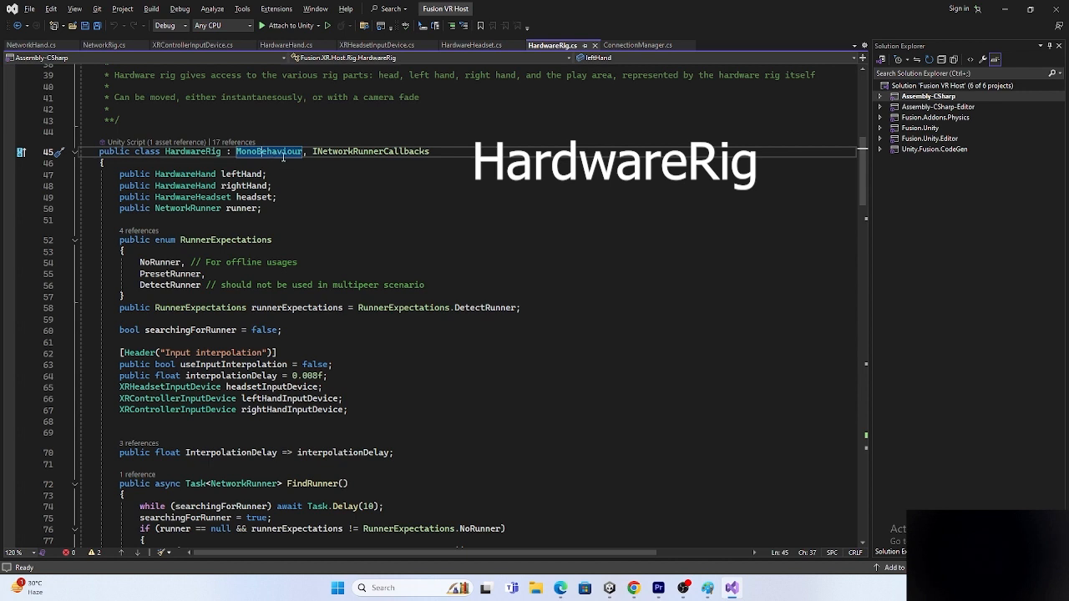
mouse_move(272, 152)
click(236, 152)
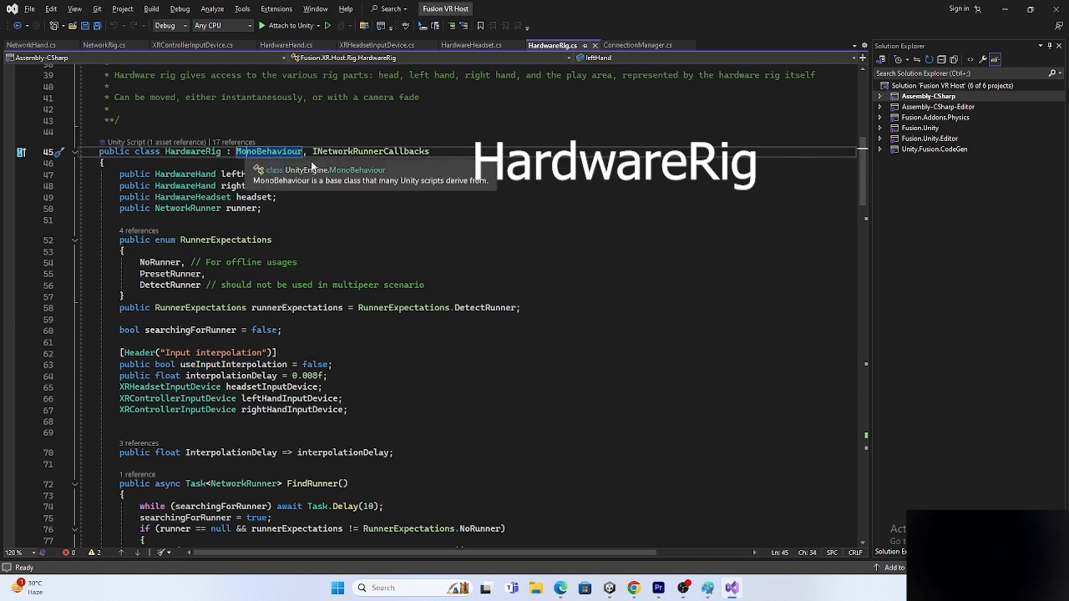
click(375, 152)
Examine the Start and OnDestroy methods of HardwareRig, highlighting each one and then both together.
scroll(397, 322, down, 4)
scroll(398, 321, down, 14)
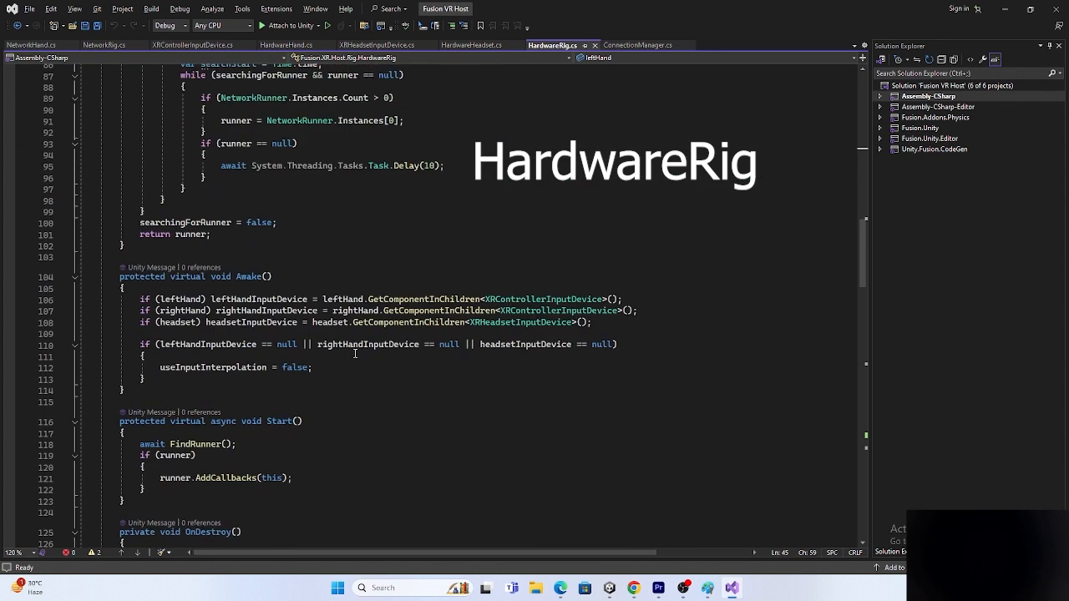
click(164, 403)
drag(164, 402, 107, 318)
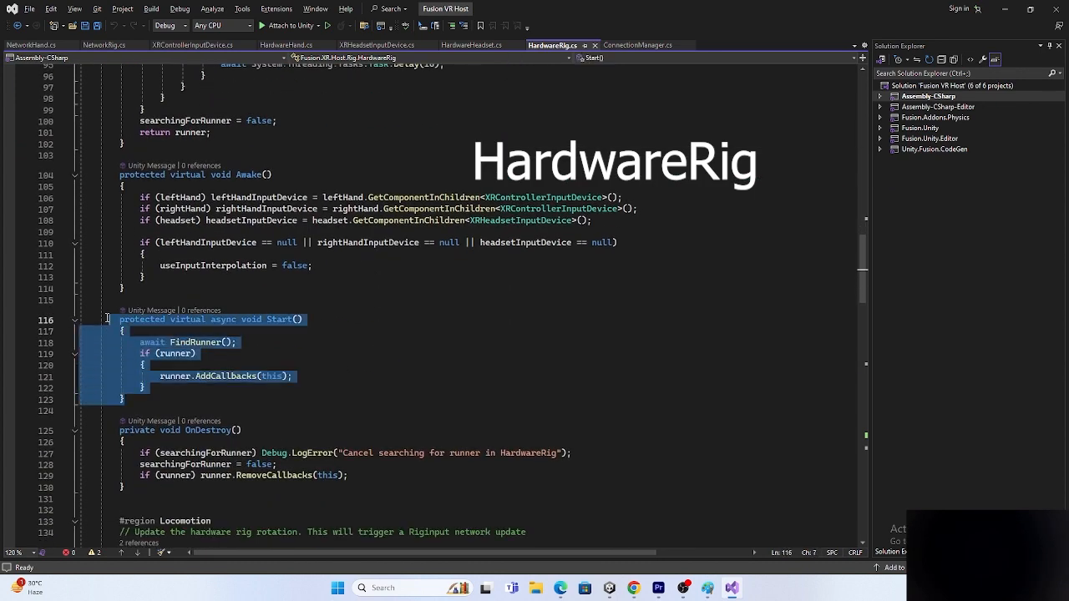
scroll(201, 401, down, 2)
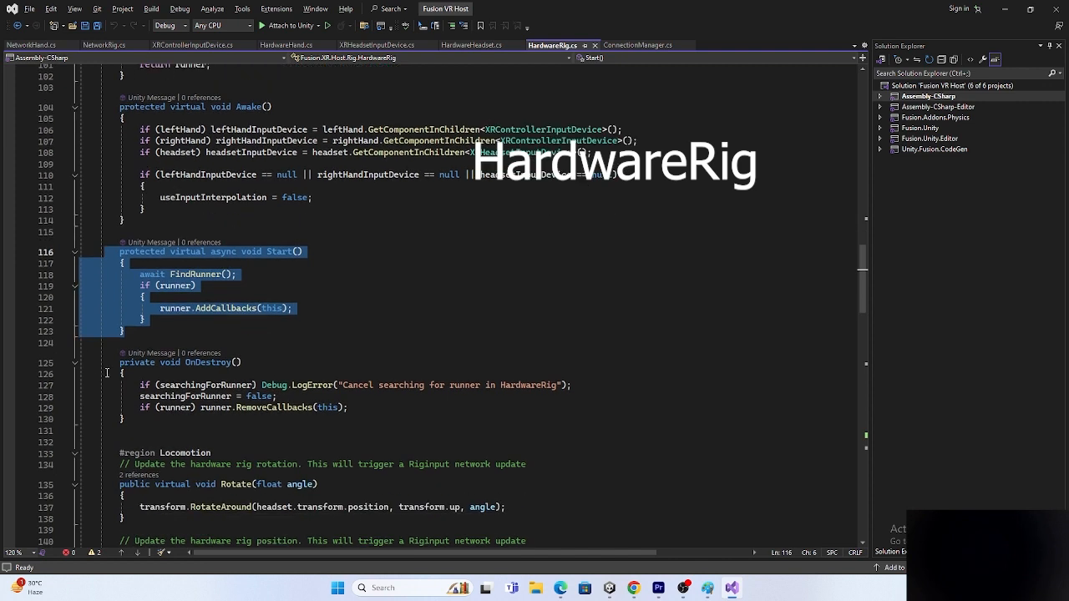
drag(107, 363, 180, 438)
click(260, 435)
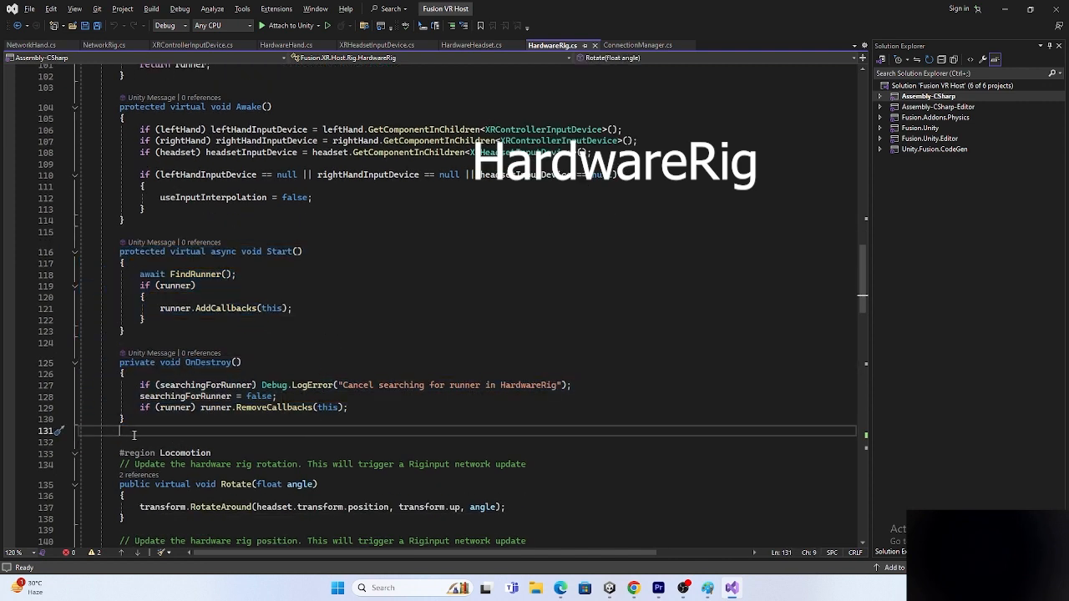
drag(137, 431, 116, 251)
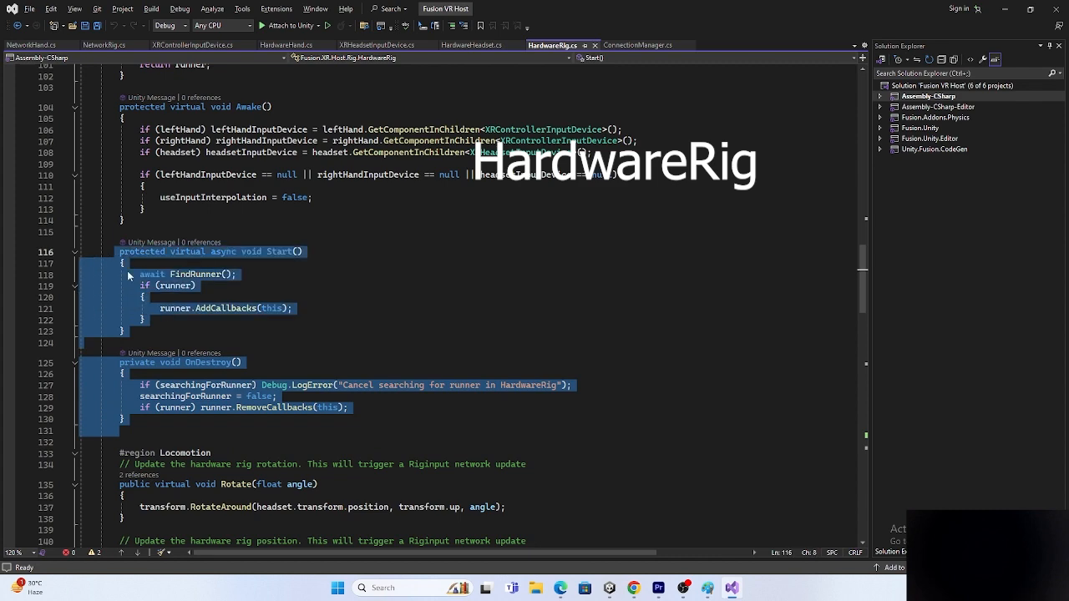
click(234, 320)
Review the HardwareRig code from the FindRunner method through Awake, Start and OnDestroy to the Locomotion region.
scroll(323, 338, down, 1)
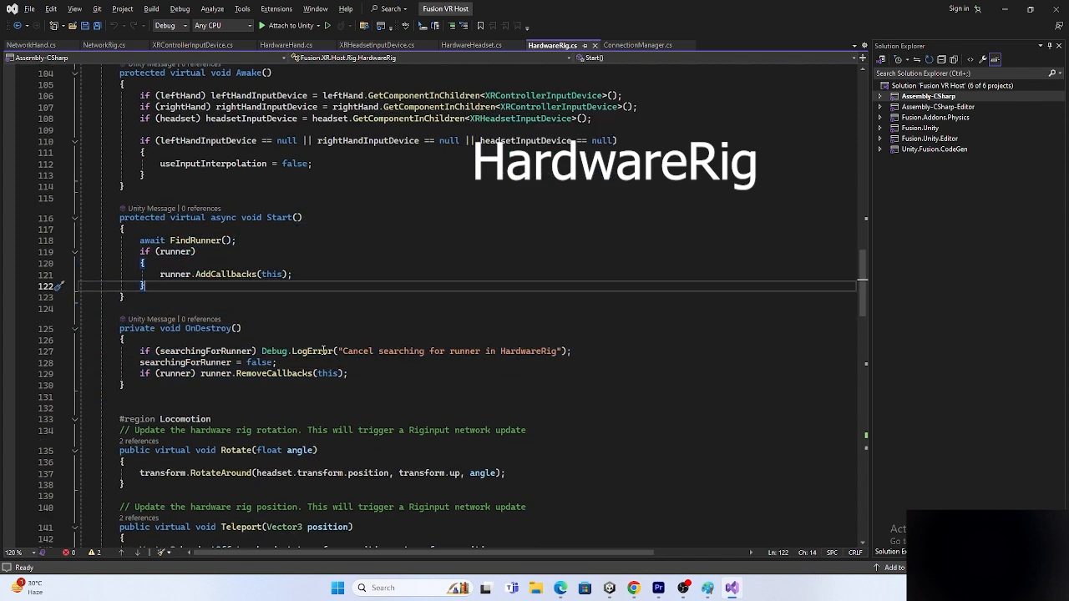
scroll(323, 351, up, 4)
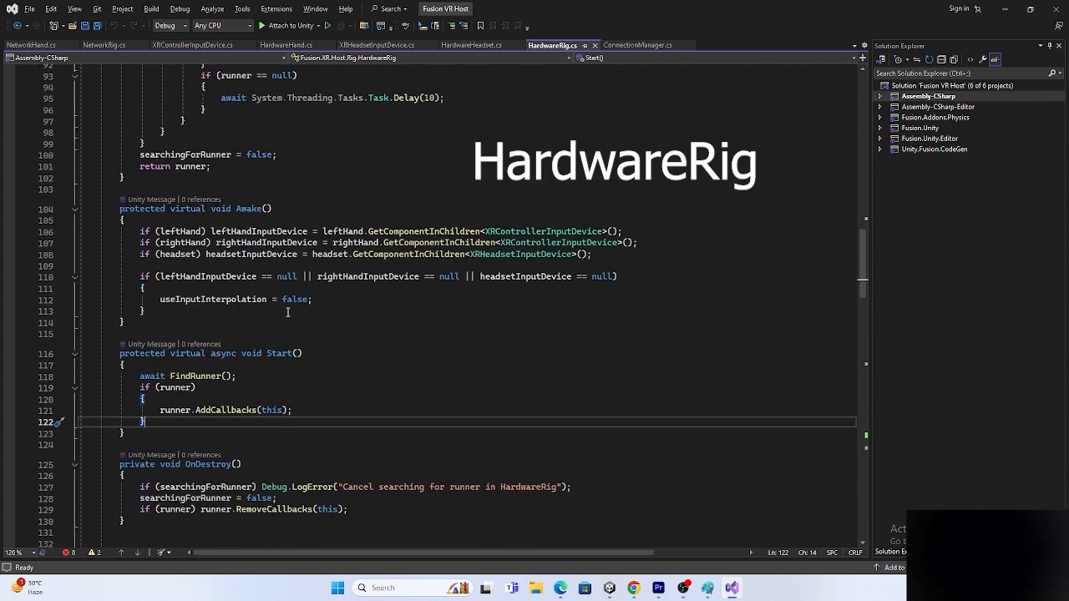
scroll(270, 334, down, 2)
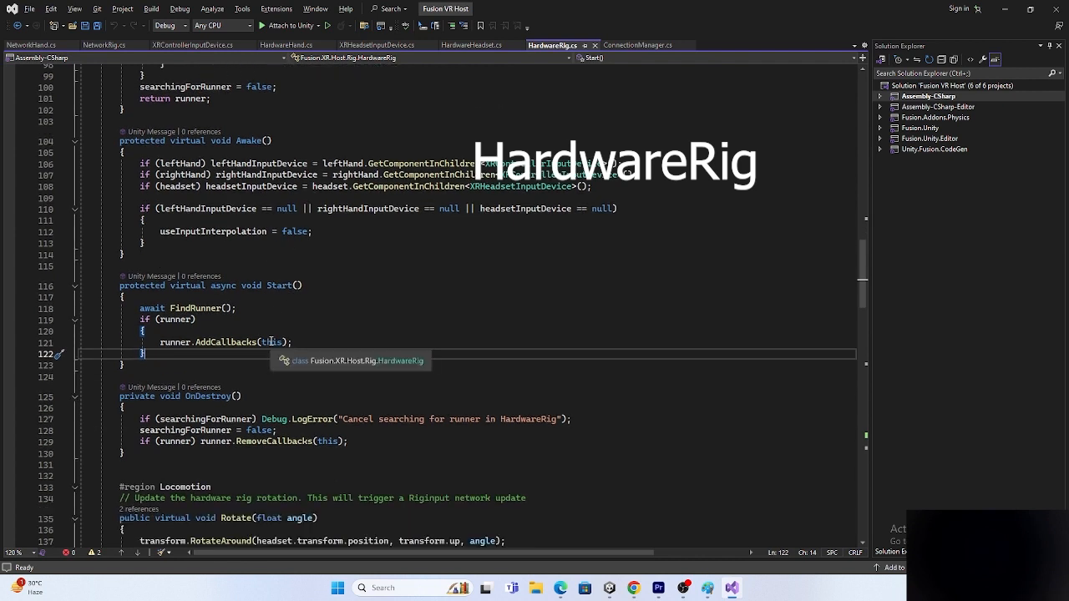
mouse_move(238, 342)
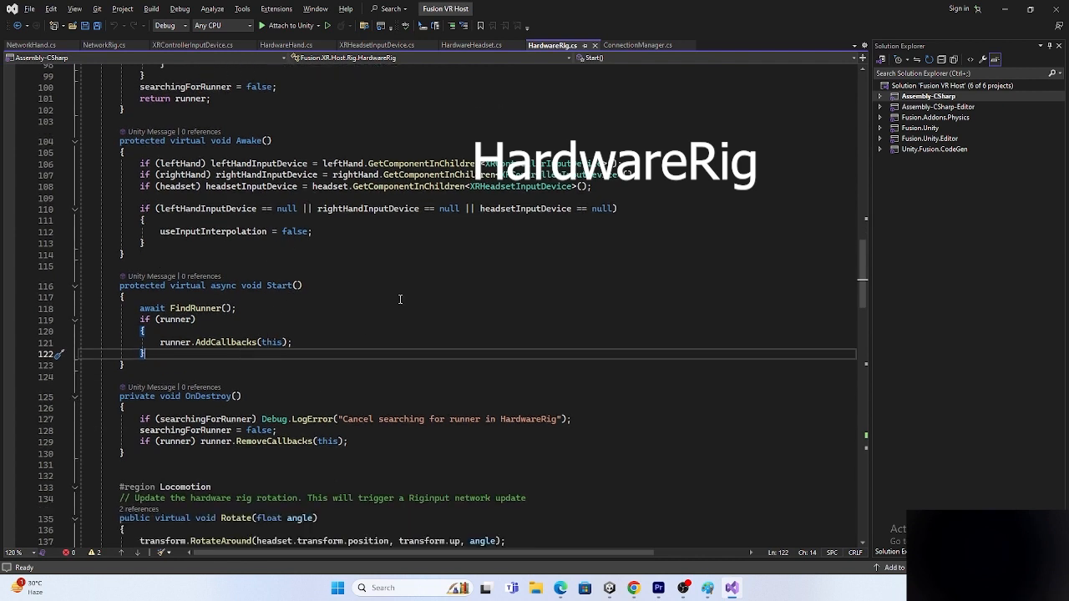
scroll(552, 289, up, 1)
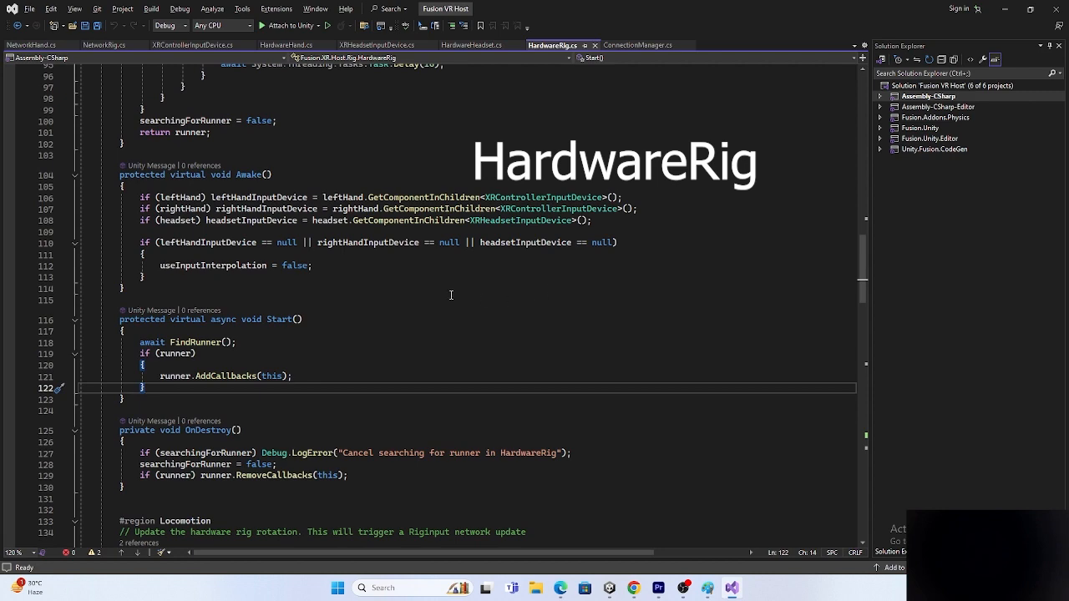
scroll(443, 309, up, 6)
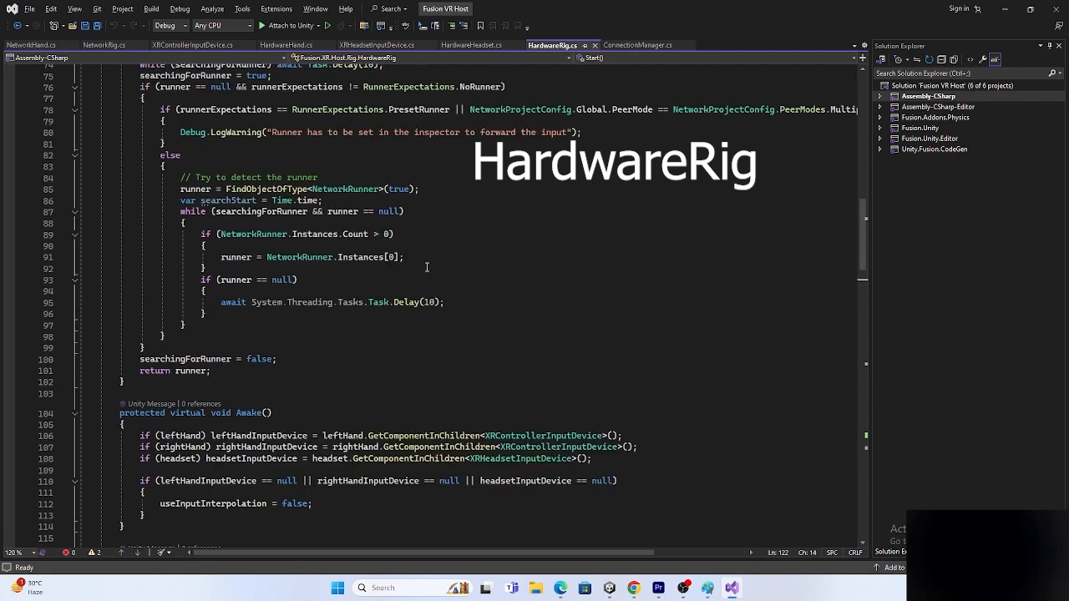
scroll(379, 249, up, 5)
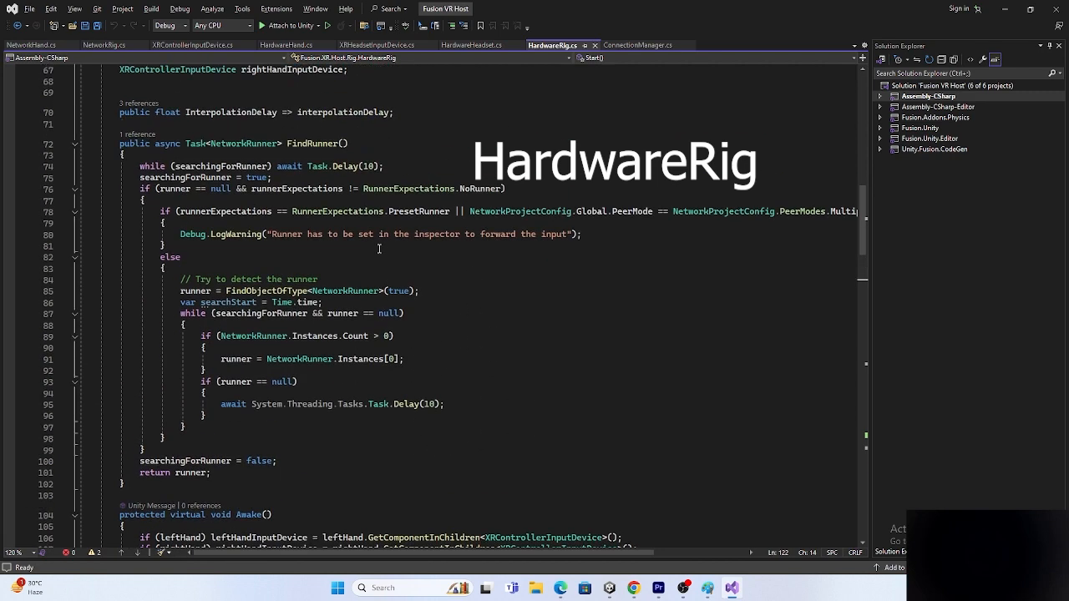
scroll(387, 231, down, 3)
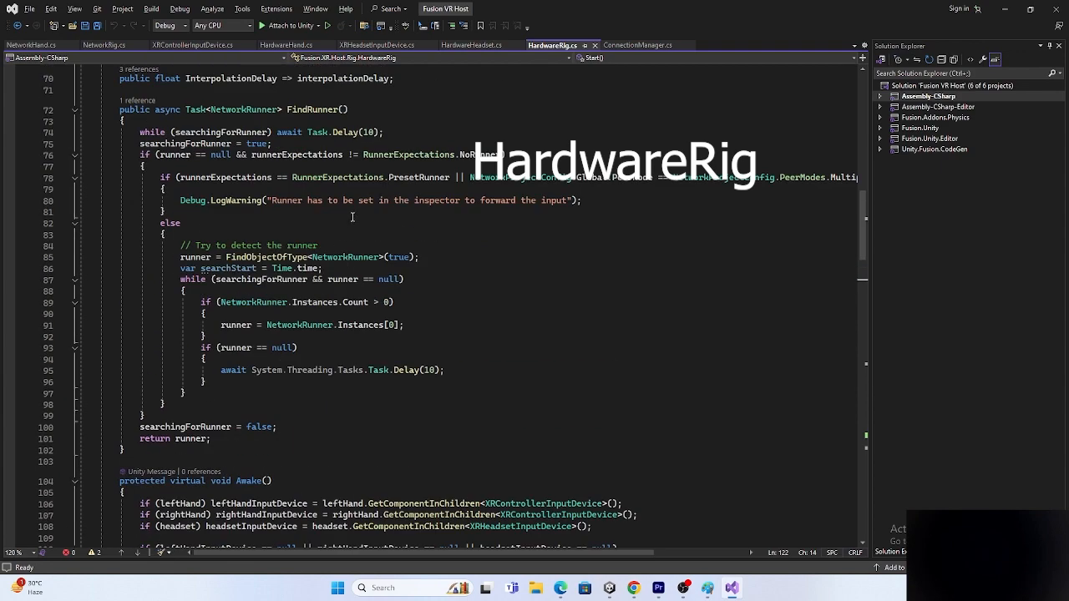
scroll(367, 251, down, 10)
scroll(408, 253, down, 5)
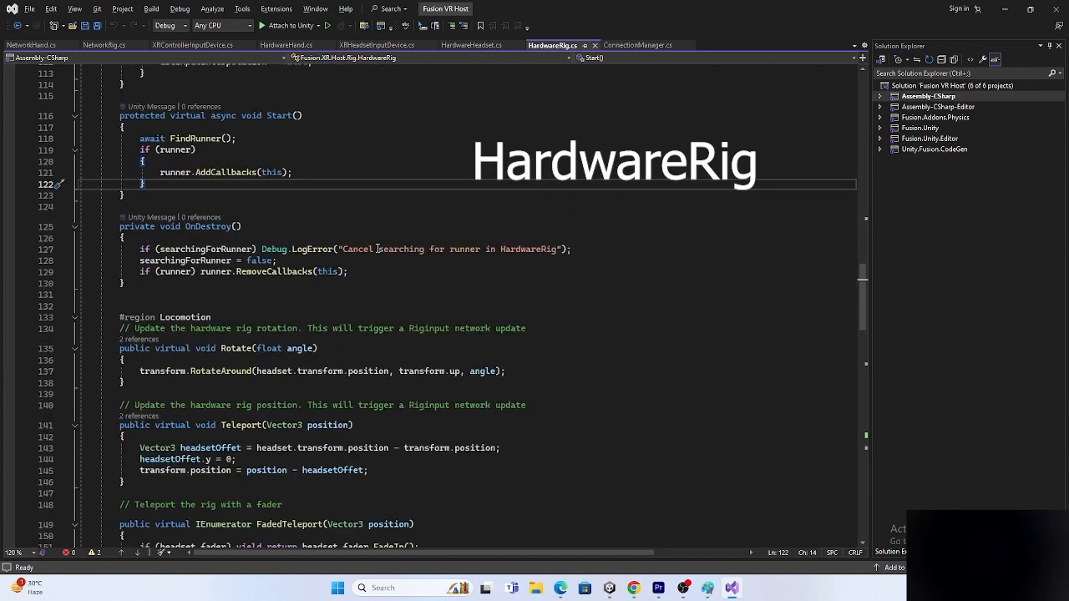
Highlight the RigInput struct and the hand, headset and runner declarations of the HardwareRig class.
scroll(378, 249, up, 20)
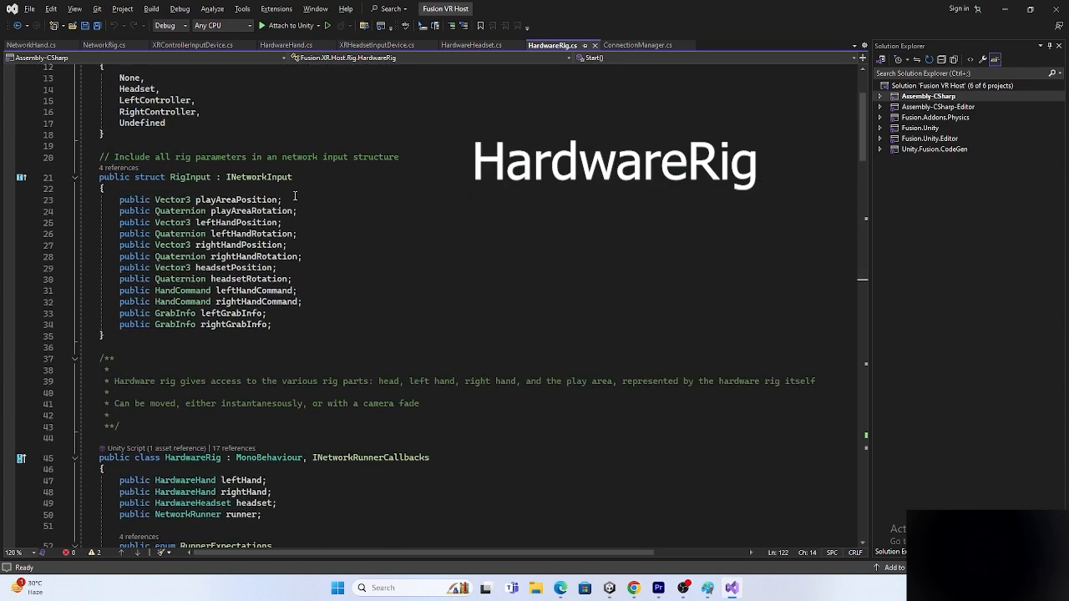
drag(99, 177, 205, 357)
click(232, 375)
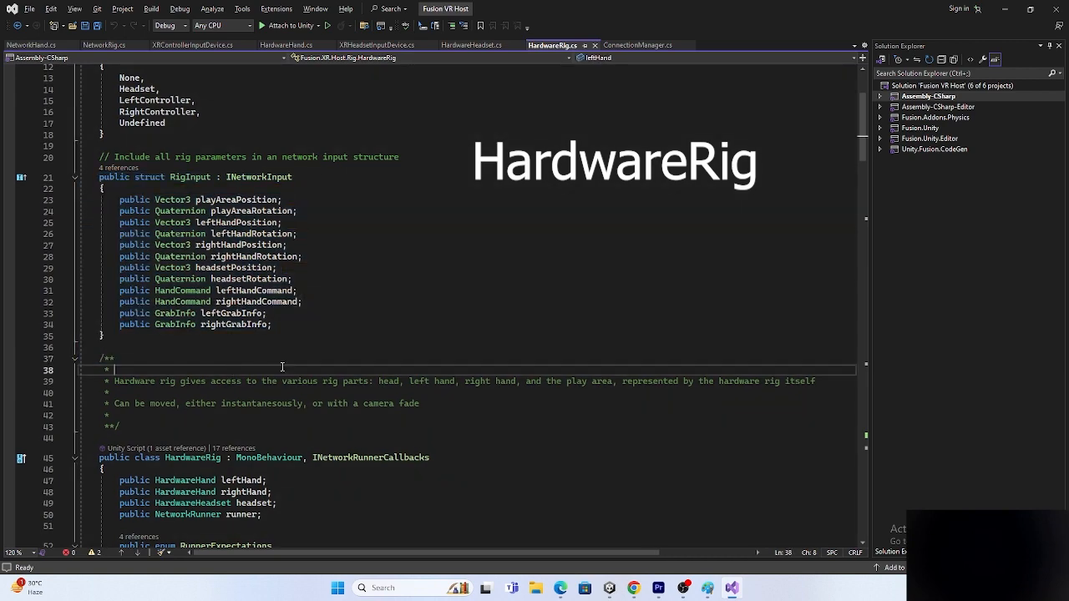
scroll(282, 366, down, 5)
drag(292, 354, 119, 299)
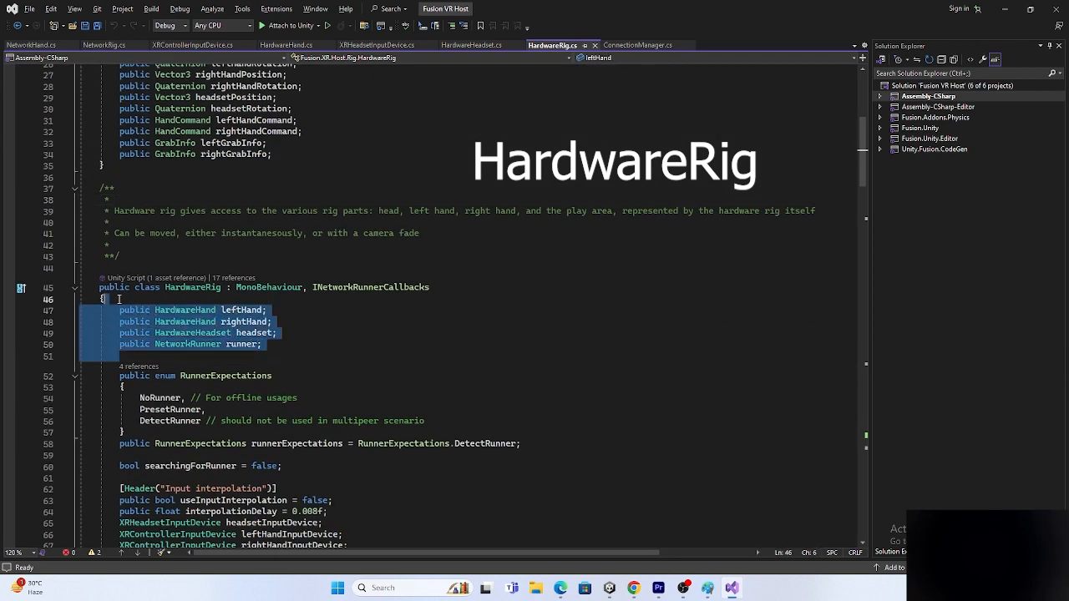
Find the OnInput method in the INetworkRunnerCallbacks region and examine its RigInput type and the uses of rigInput.
scroll(387, 284, down, 4)
scroll(422, 280, down, 15)
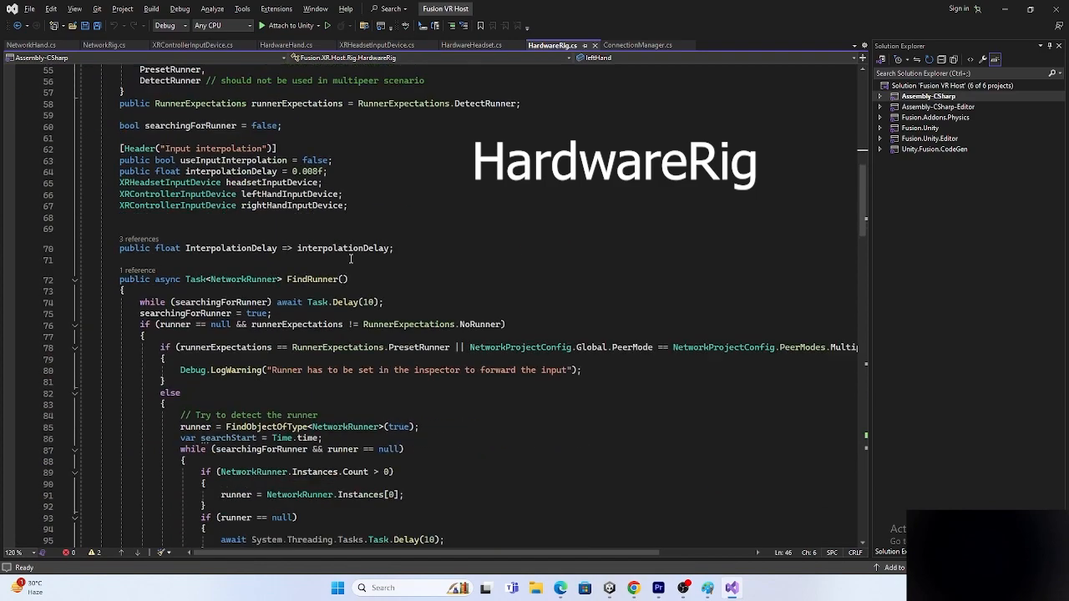
scroll(367, 298, down, 4)
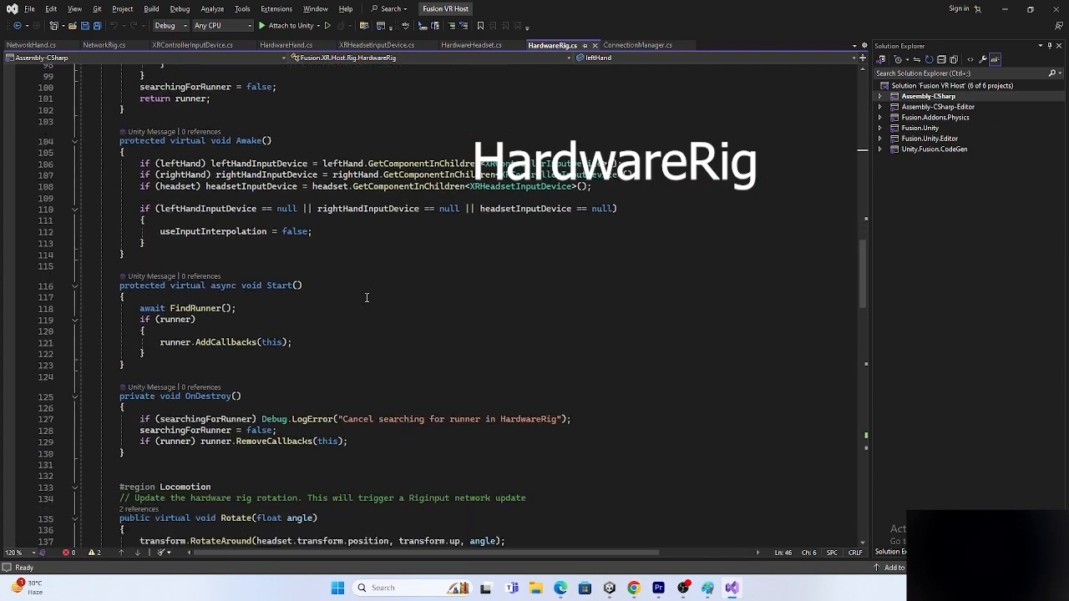
scroll(367, 303, down, 20)
click(214, 236)
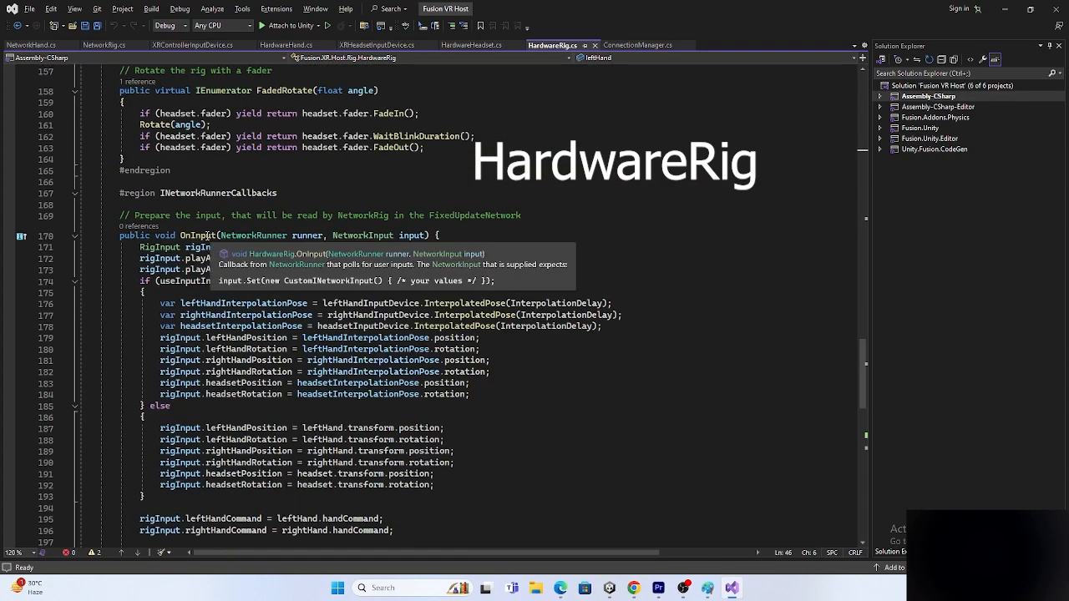
click(159, 248)
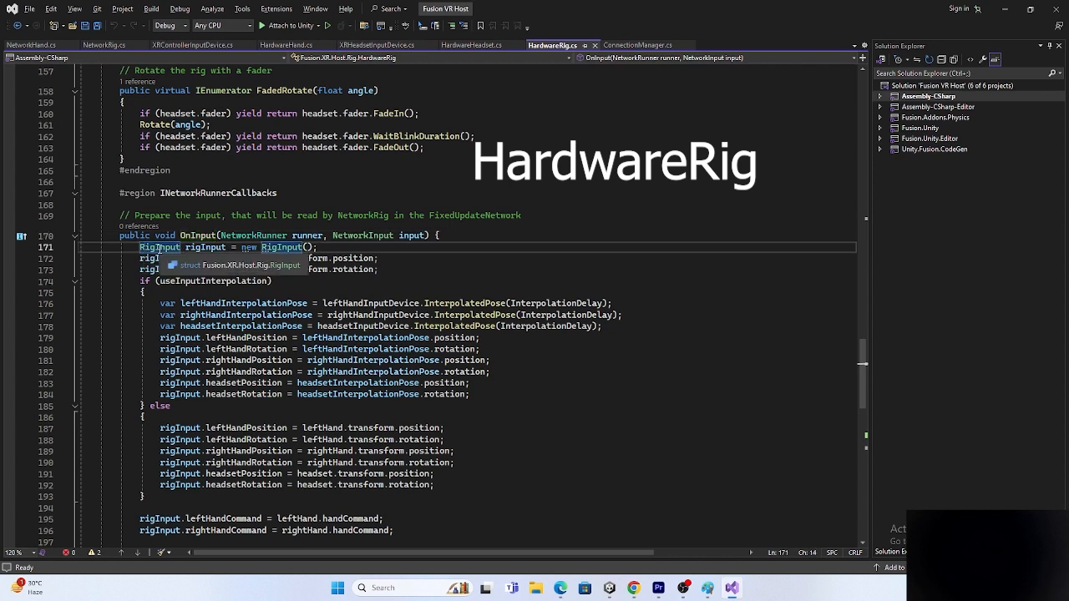
click(202, 248)
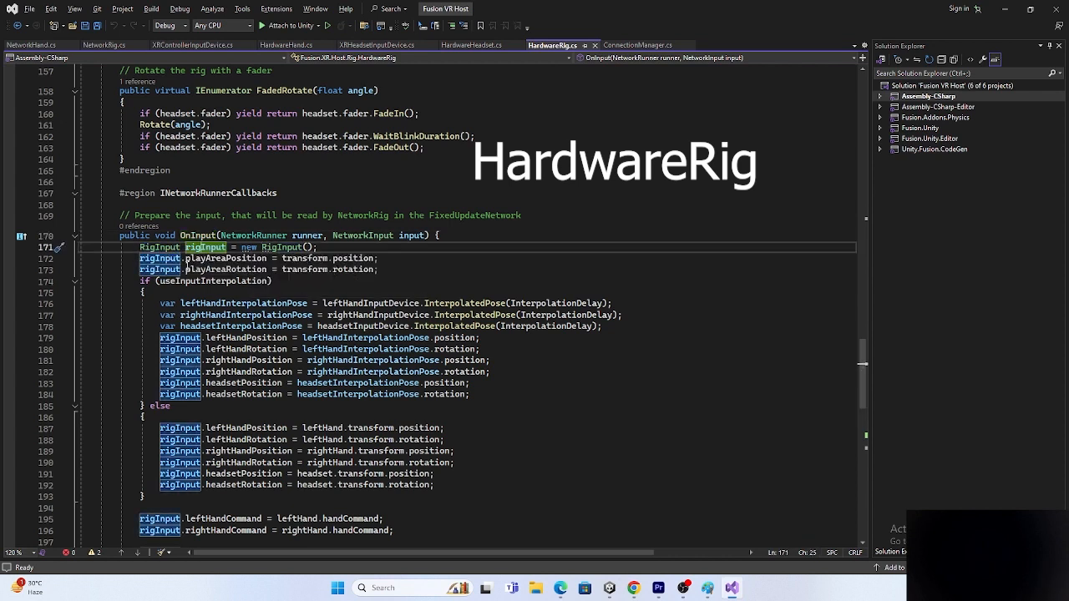
click(166, 258)
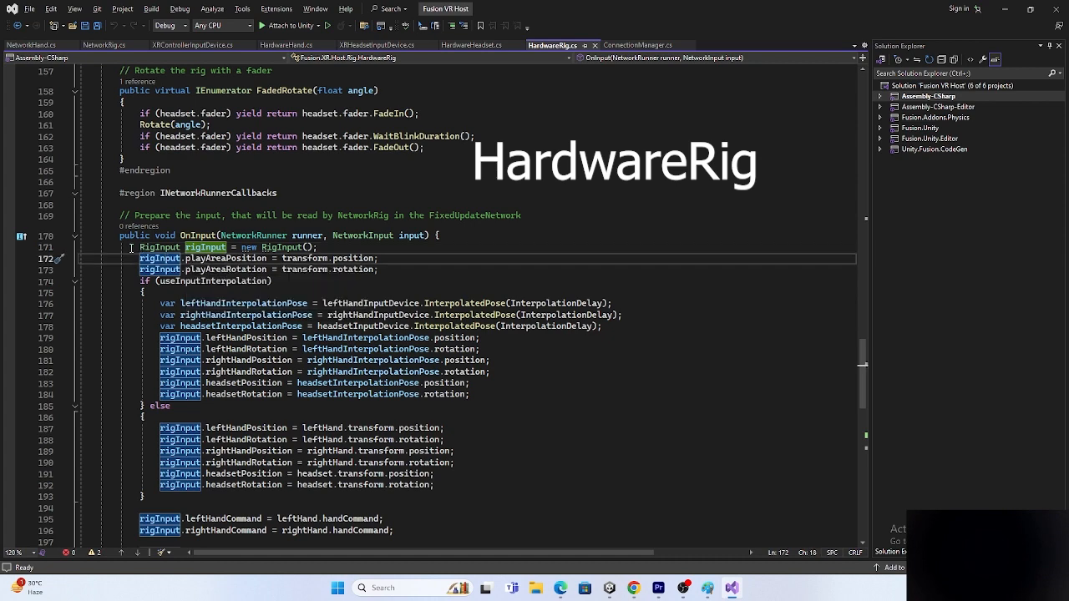
Examine the RigInput creation and the playAreaPosition and playAreaRotation assignments from the transform in OnInput.
drag(130, 248, 224, 269)
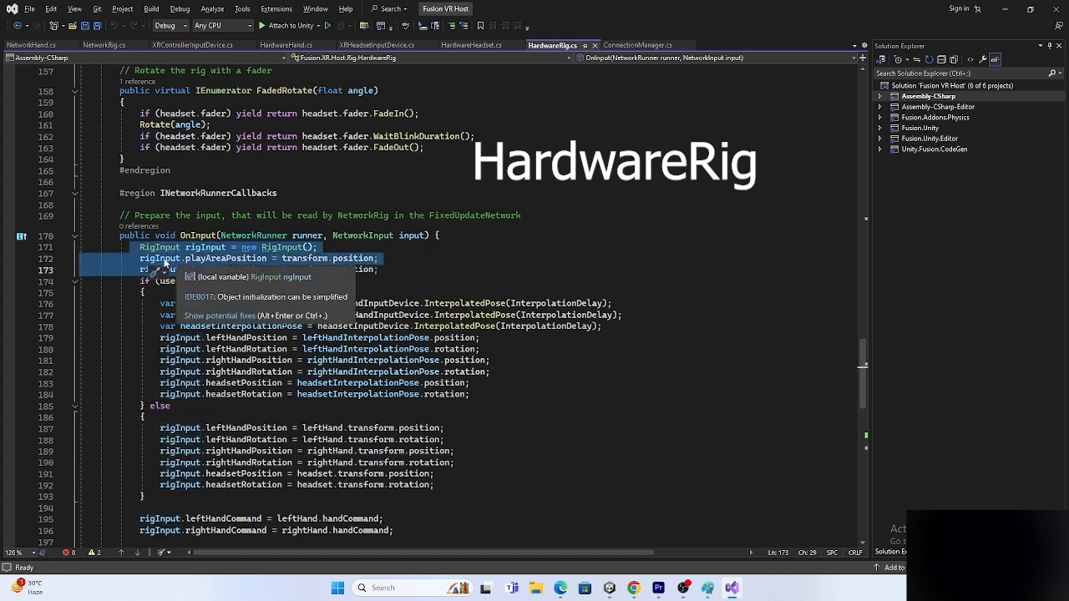
click(348, 253)
click(350, 271)
click(306, 260)
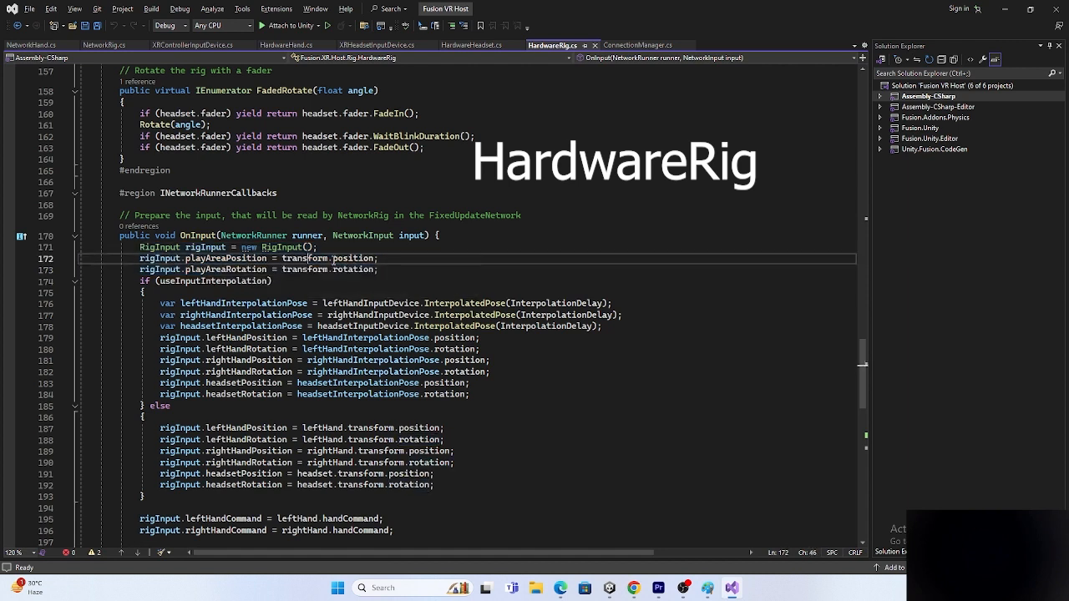
click(353, 270)
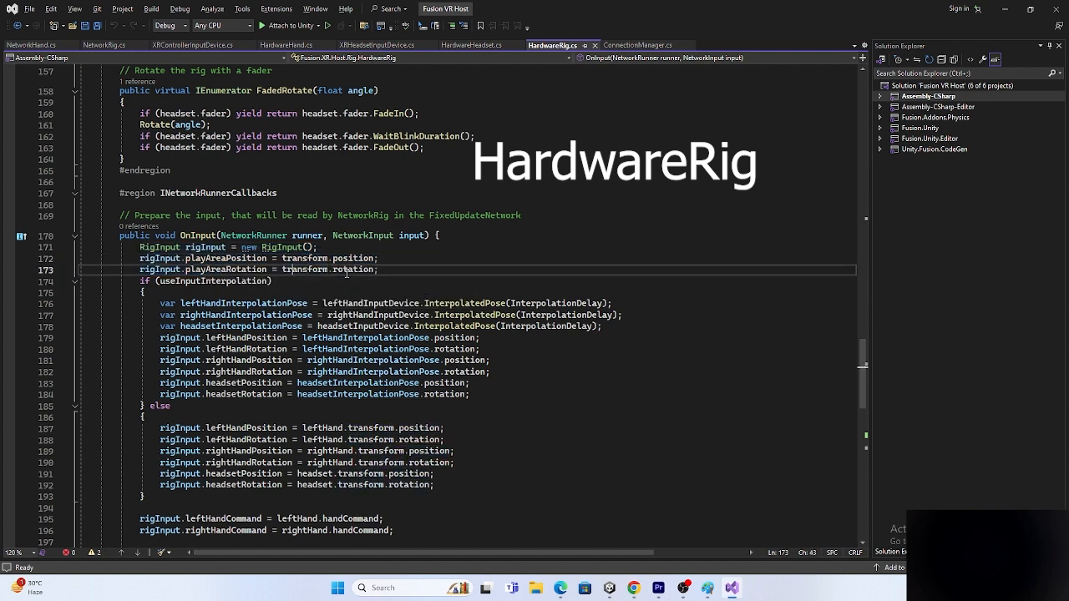
Highlight the play area transform assignments in OnInput and the hand and headset pose assignments in the interpolation block.
drag(382, 270, 282, 259)
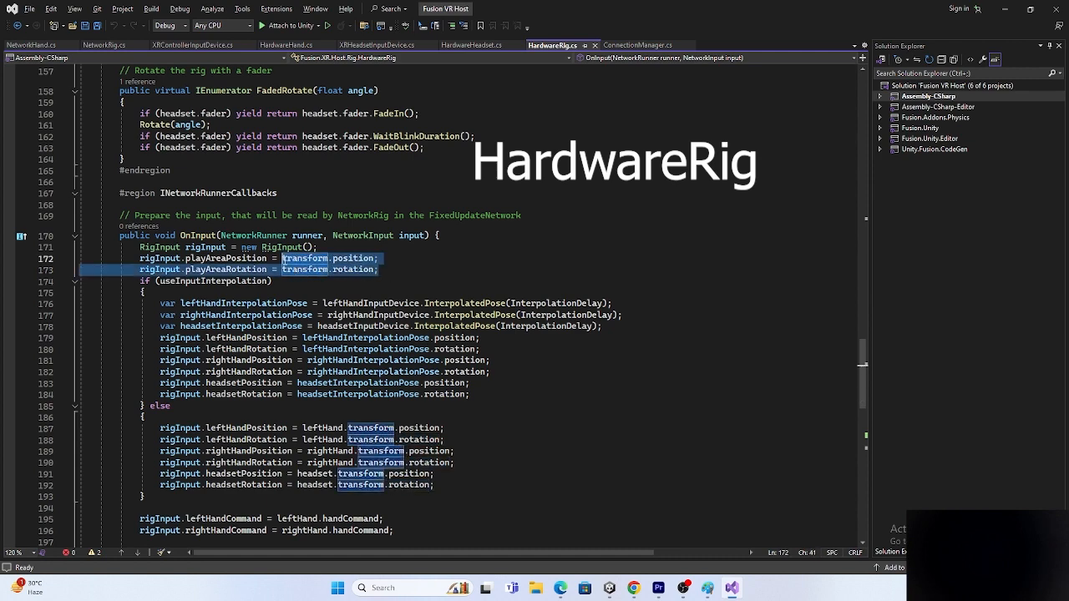
click(318, 303)
scroll(319, 304, down, 2)
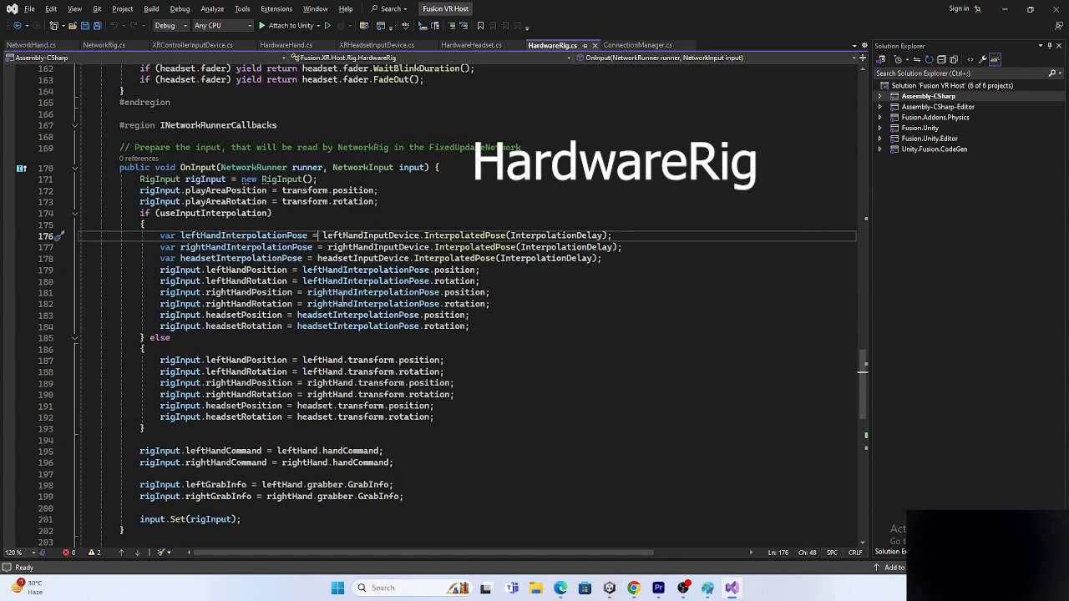
drag(307, 271, 440, 293)
drag(441, 338, 434, 316)
Examine the useInputInterpolation condition in OnInput, look up its declaration and return to the method.
double_click(214, 217)
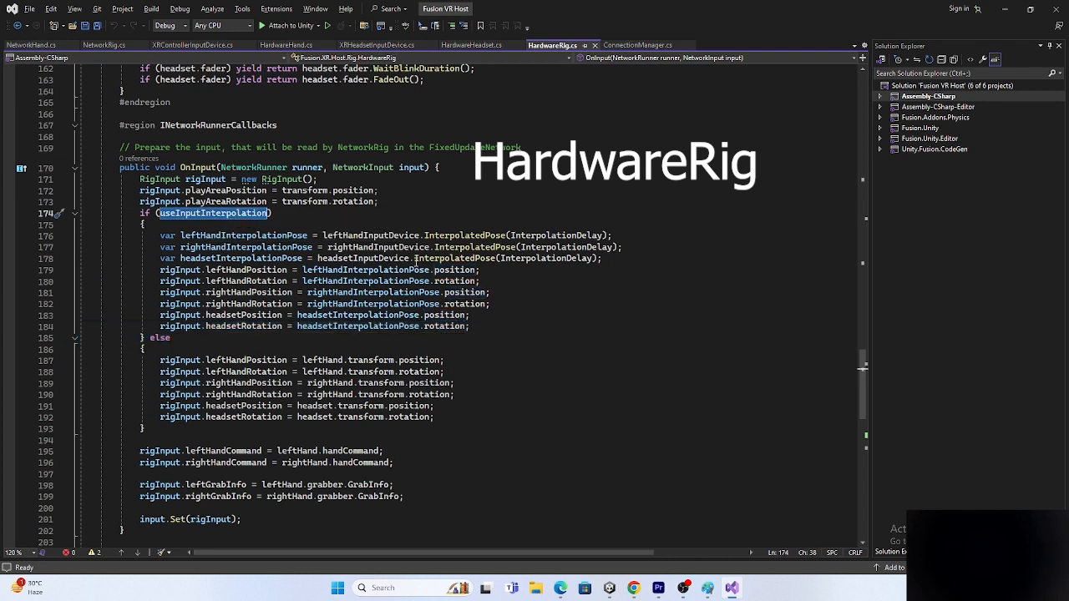
click(355, 250)
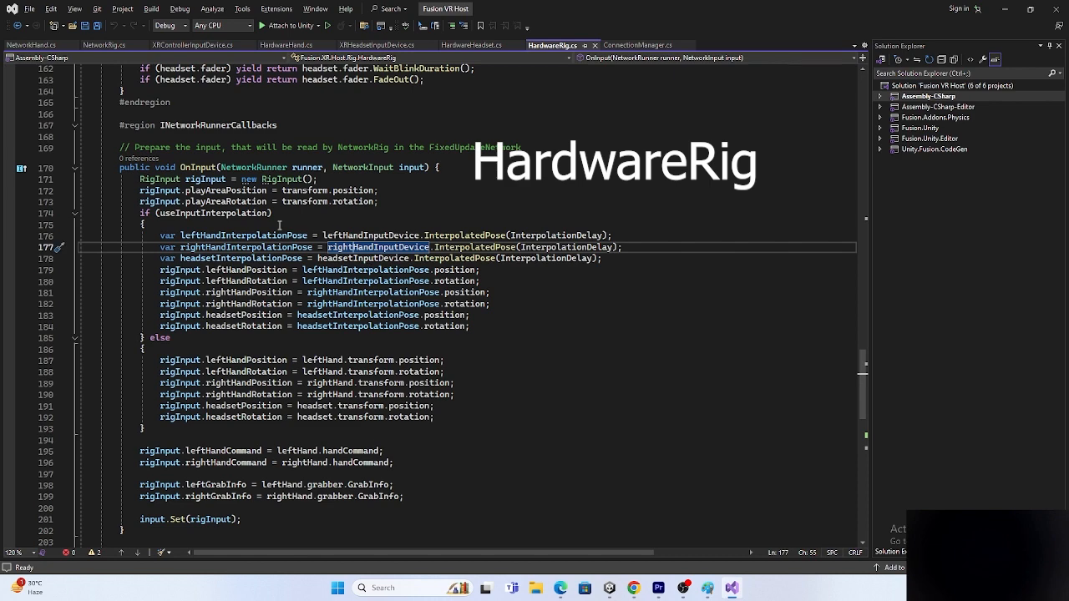
double_click(244, 214)
scroll(238, 209, down, 2)
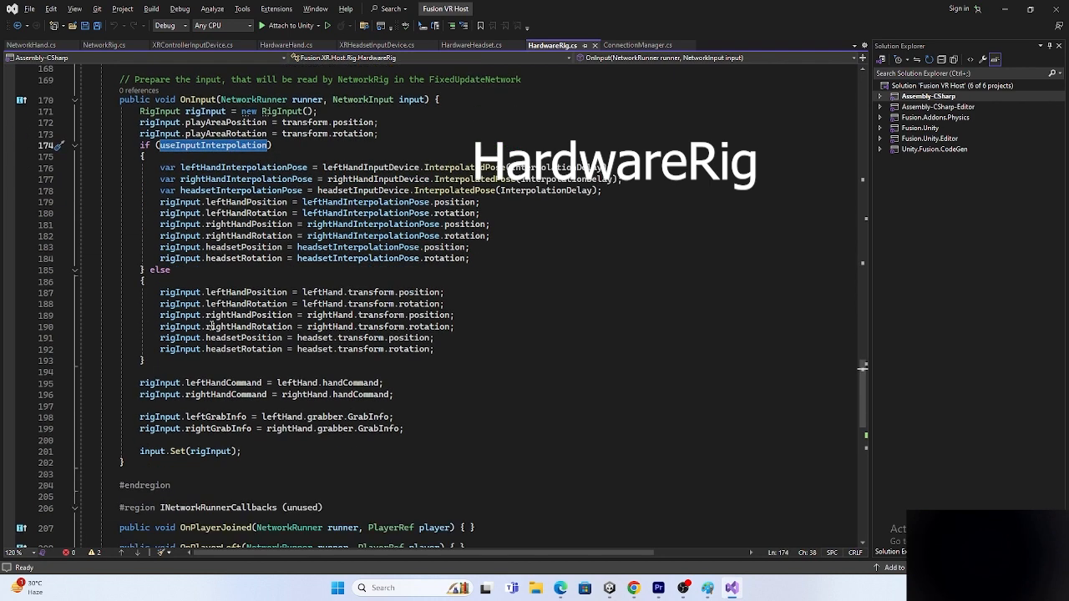
ctrl+click(226, 146)
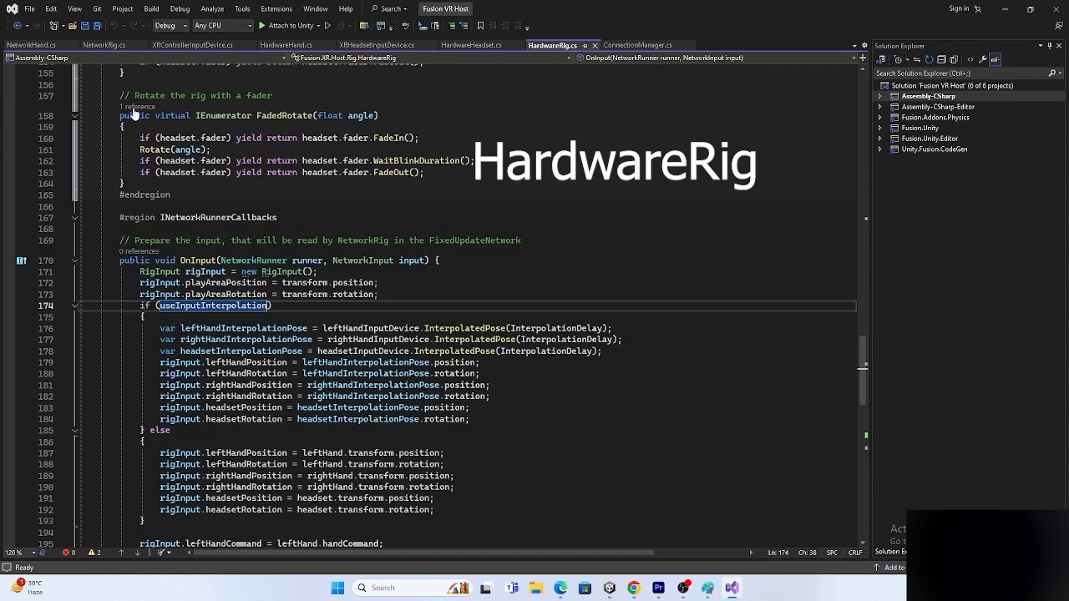
click(17, 25)
Compare the interpolated pose assignments of OnInput with the direct hand and headset transform assignments in the else block.
scroll(311, 284, down, 4)
drag(157, 192, 475, 297)
click(476, 294)
drag(147, 305, 459, 382)
click(464, 396)
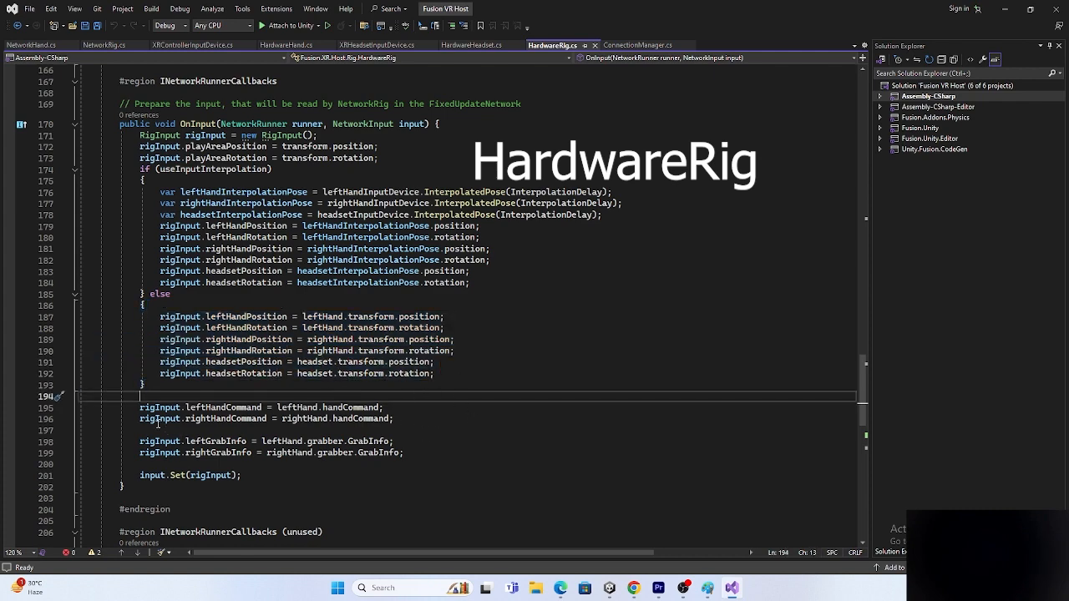
Examine the hand command and grab info assignments and the input.Set(rigInput) call that end the OnInput method.
drag(130, 408, 420, 446)
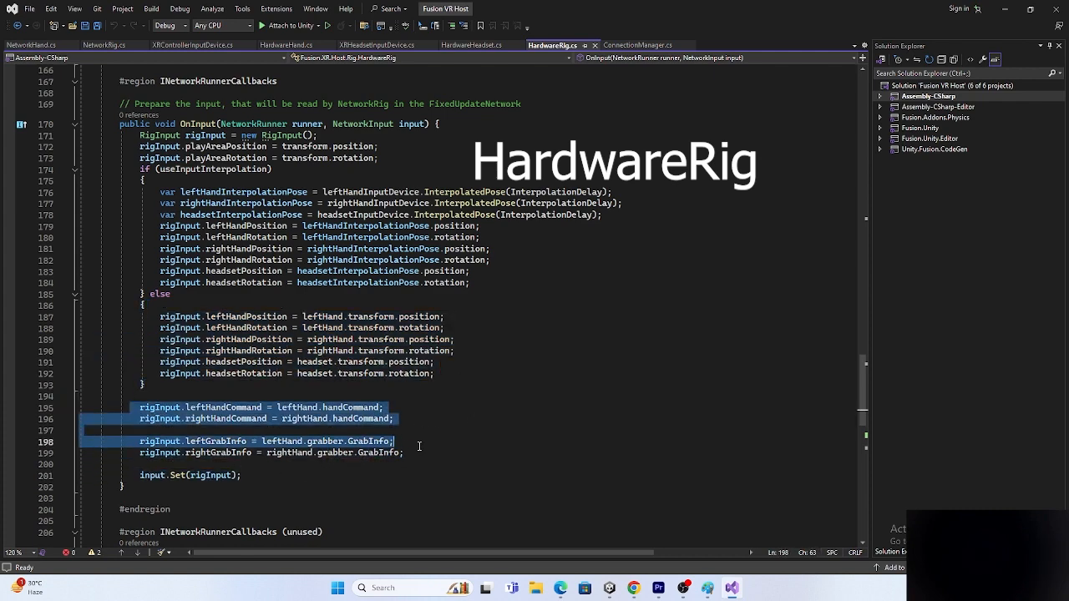
click(420, 448)
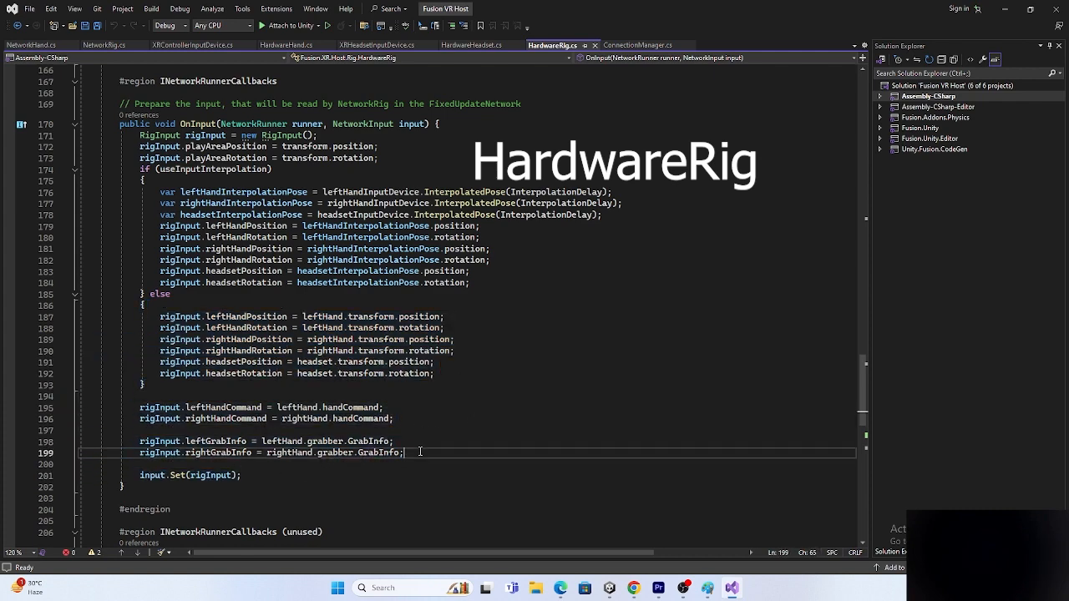
click(164, 476)
key(Up)
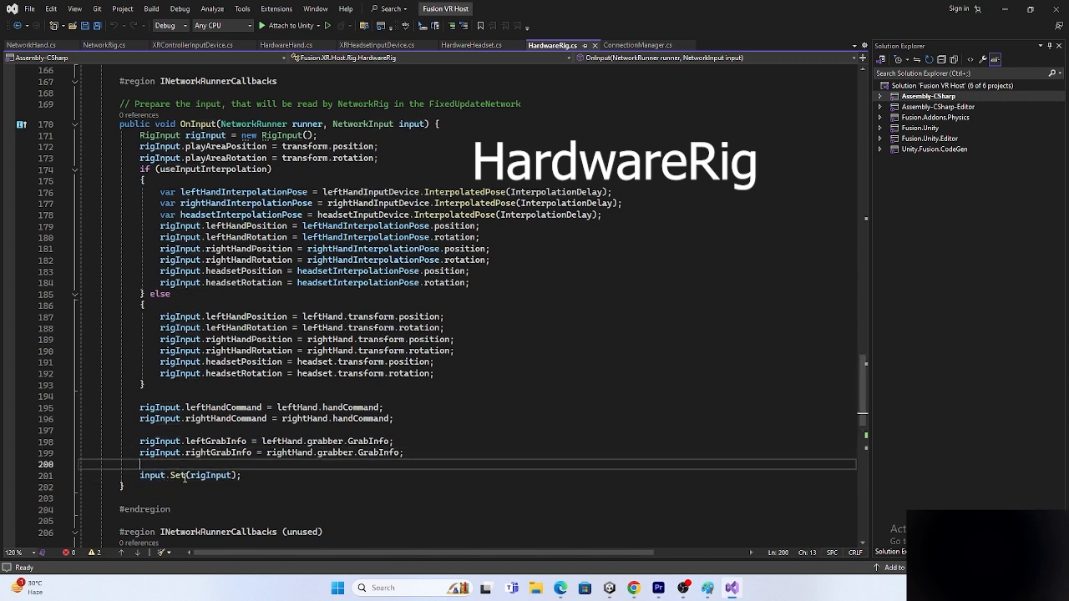
click(230, 477)
click(155, 476)
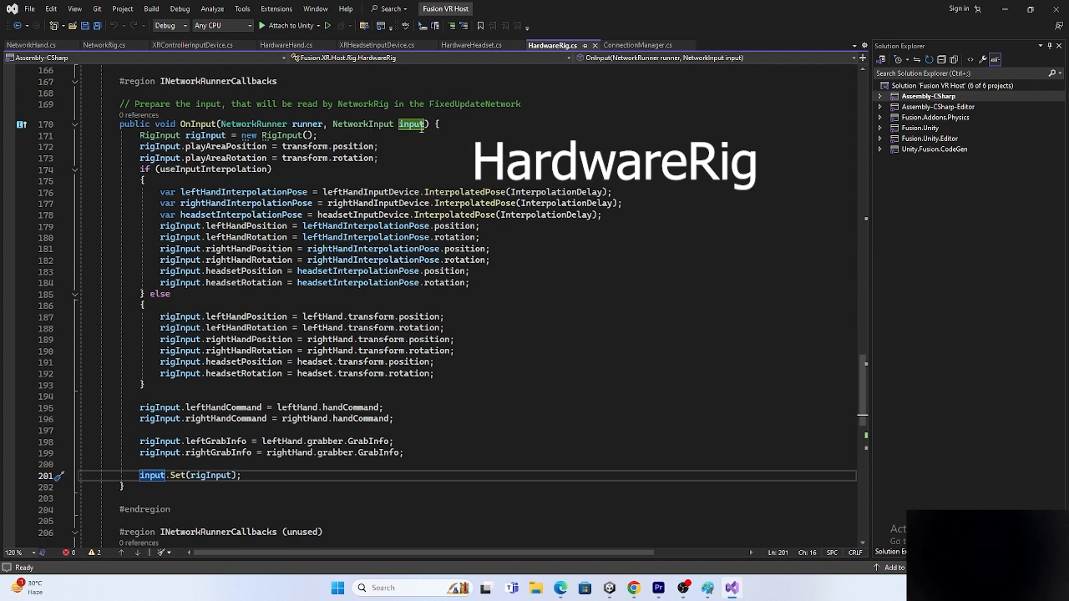
click(218, 477)
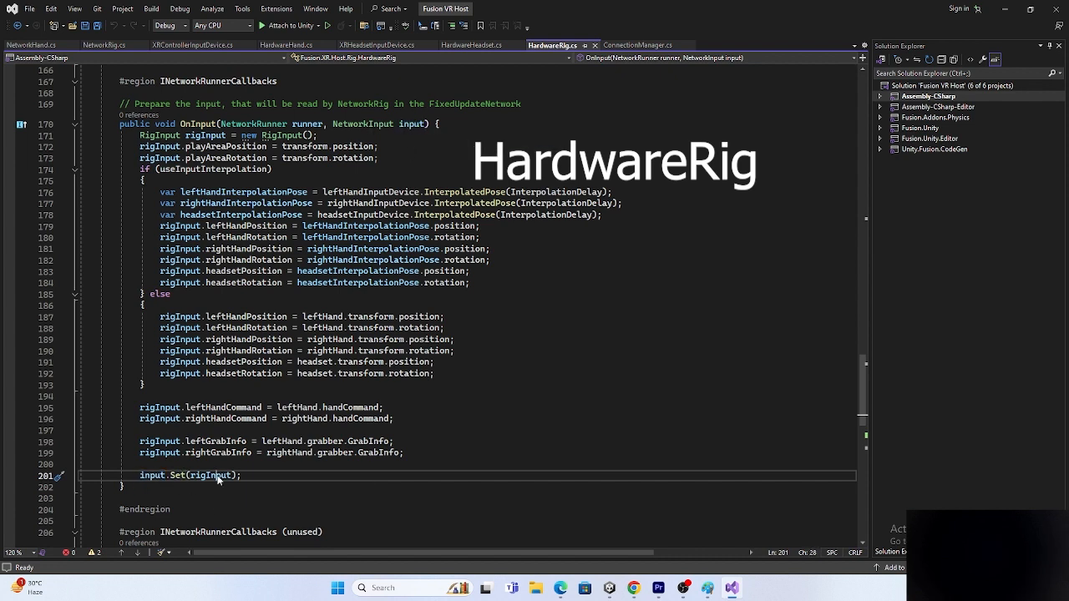
double_click(217, 477)
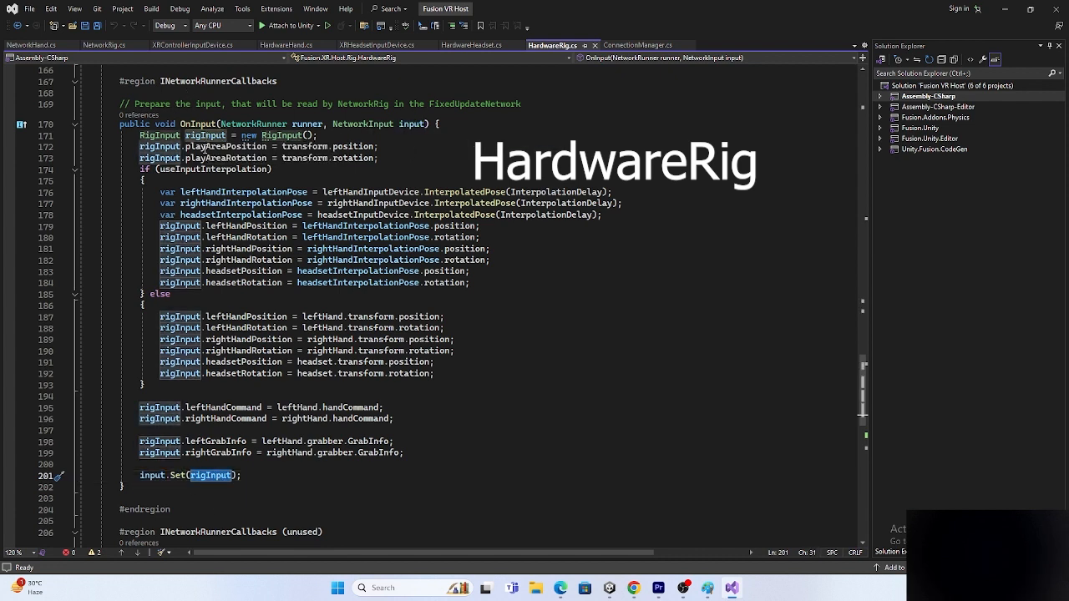
scroll(299, 390, down, 15)
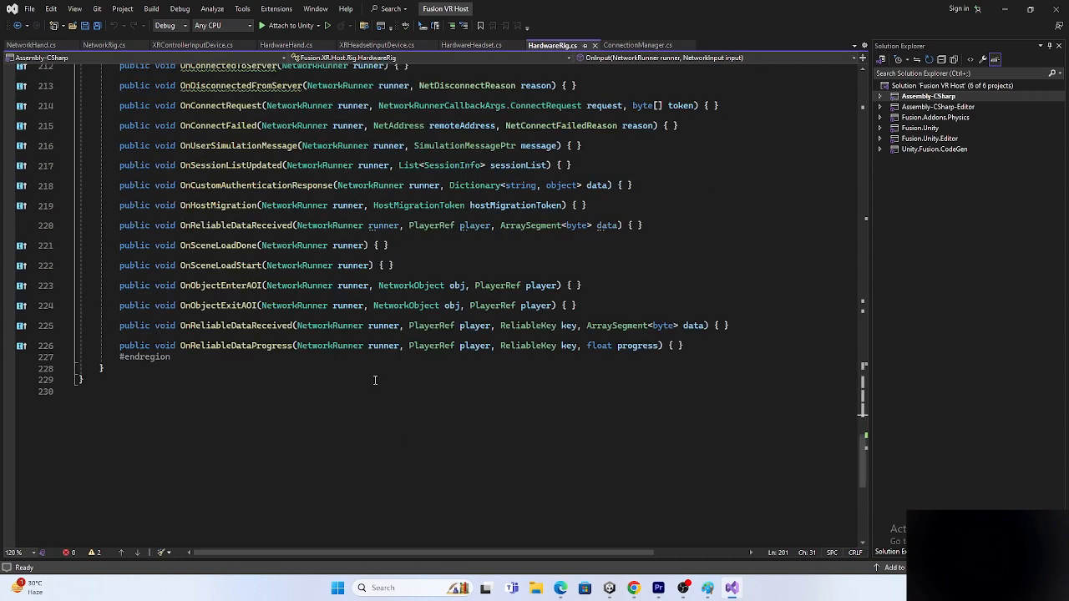
scroll(375, 381, up, 20)
Switch to Paint and outline the HardwareRig label in the Remote box and the upper Network Rig label in the Device box.
key(alt+Tab)
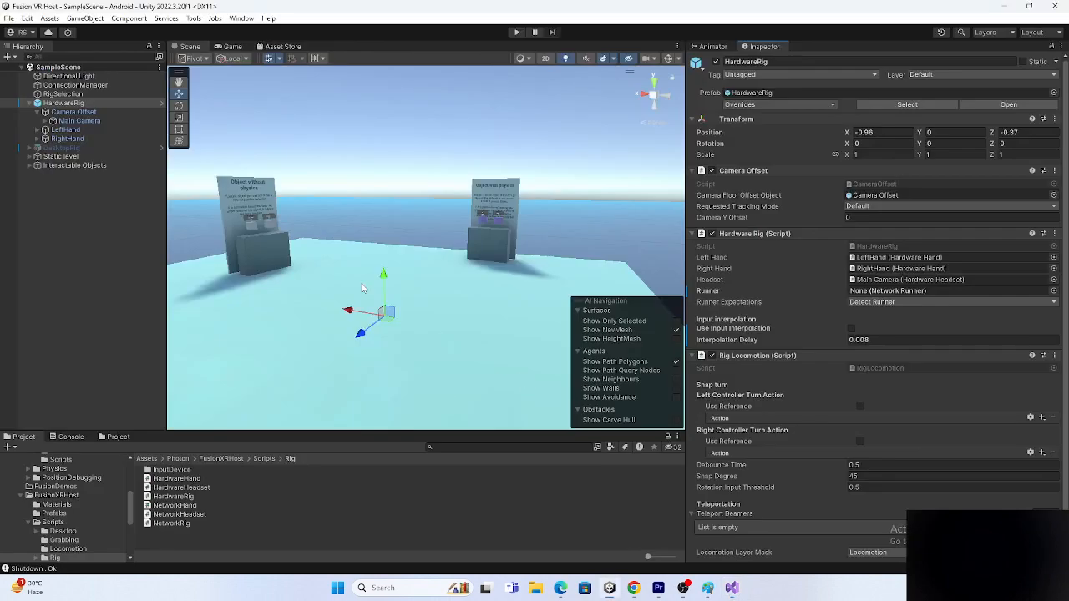
click(734, 592)
click(708, 588)
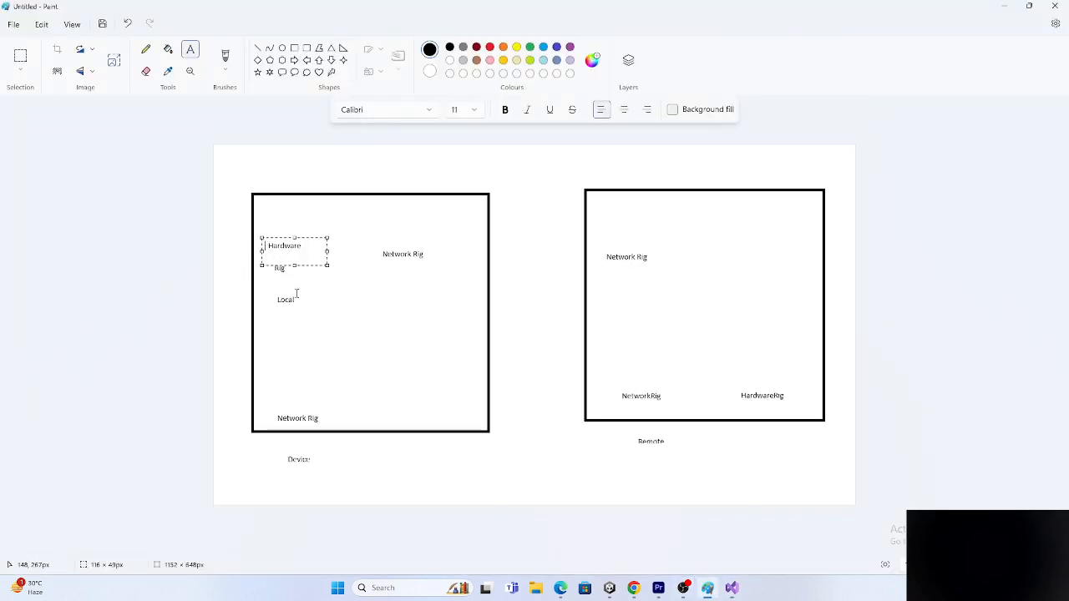
drag(726, 375, 813, 425)
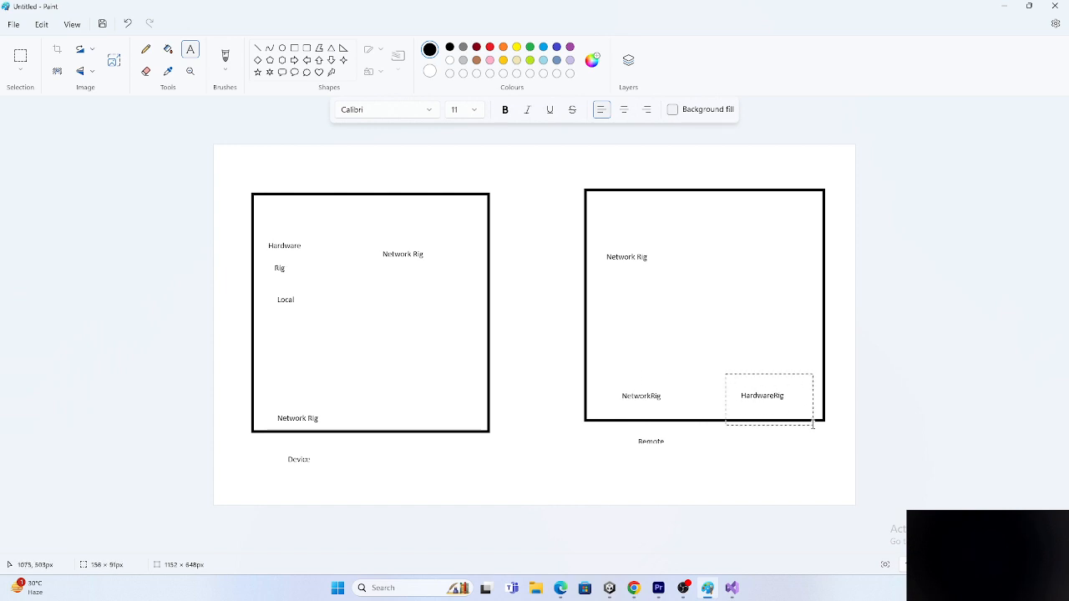
click(520, 305)
drag(365, 239, 449, 276)
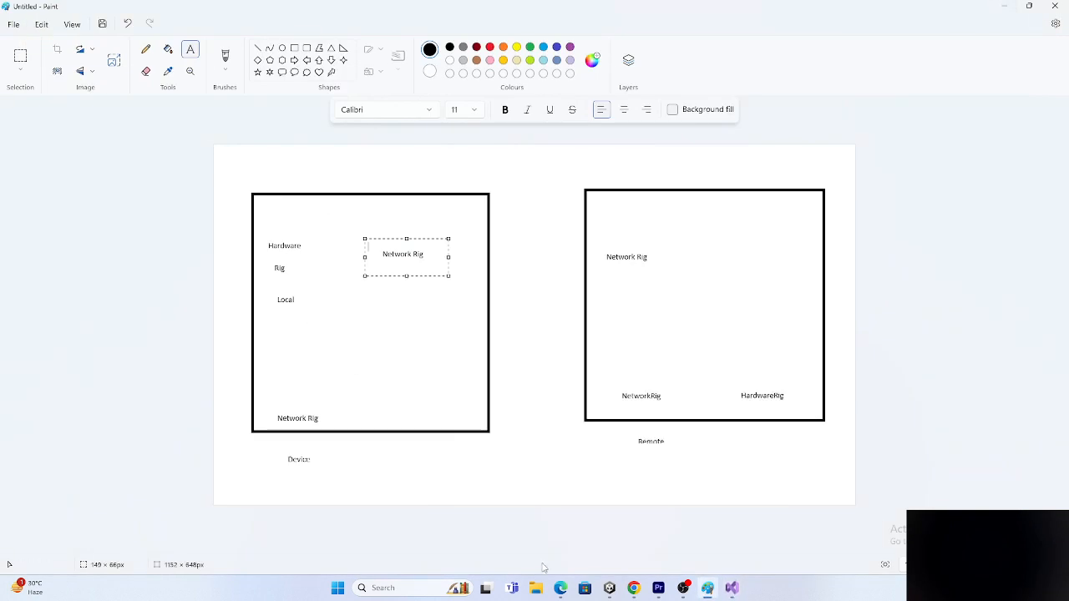
Switch to Unity, open the prefab assigned as ConnectionManager's User Prefab and select its root object.
click(610, 589)
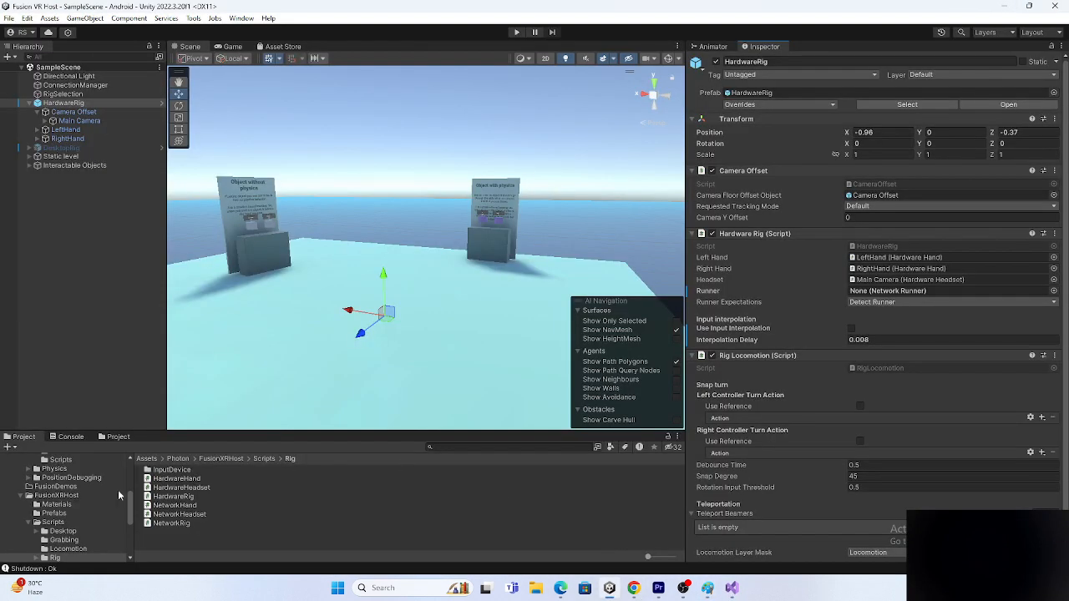
click(75, 85)
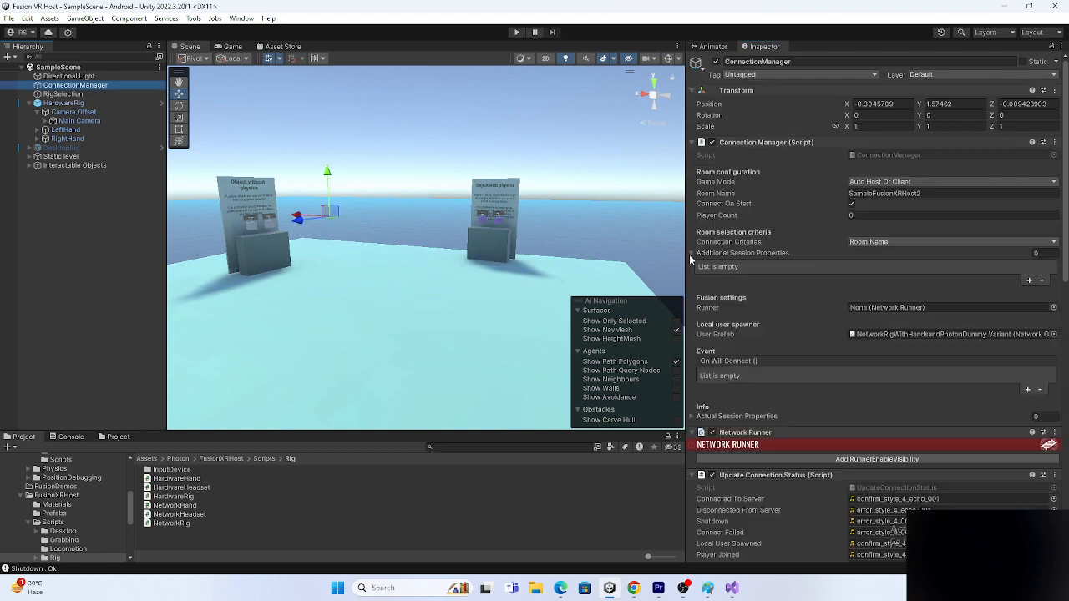
click(888, 334)
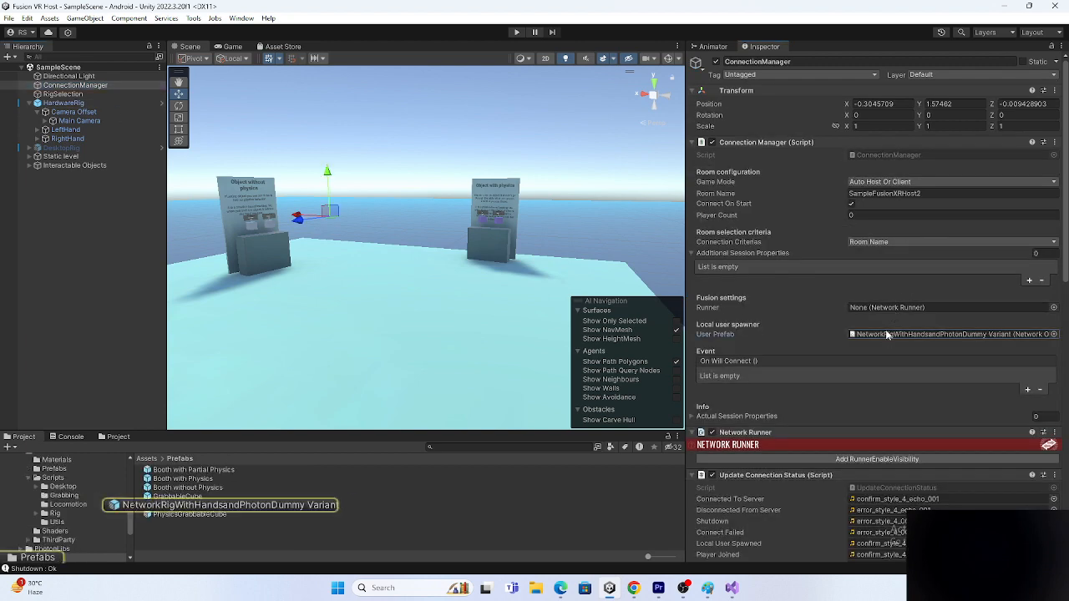
double_click(254, 506)
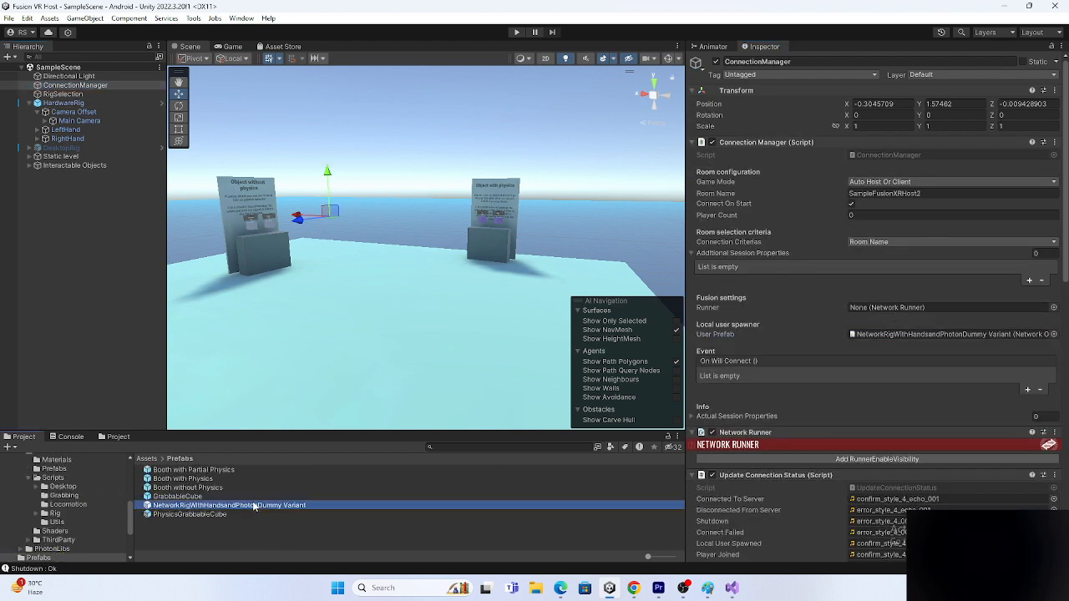
click(100, 82)
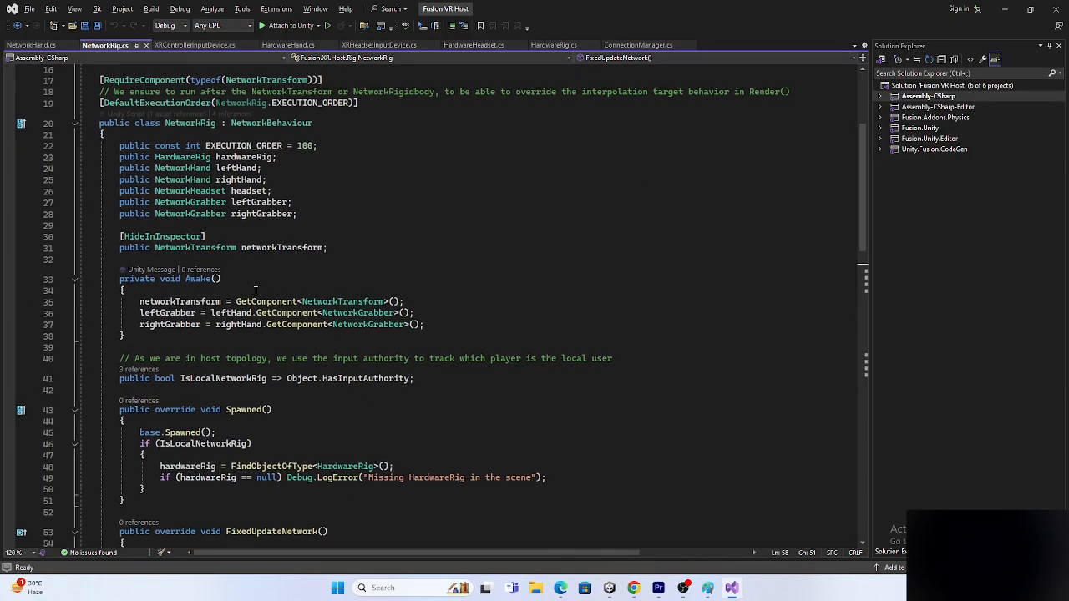
Switch to Visual Studio and review the NetworkRig class with its hardwareRig, leftHand and rightHand declarations.
click(196, 123)
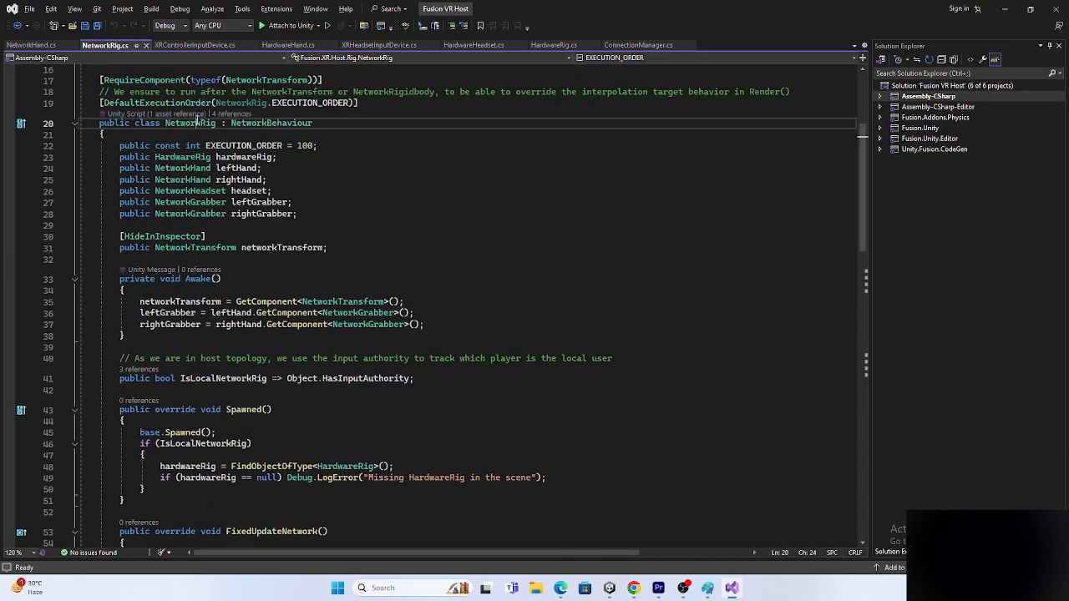
click(242, 157)
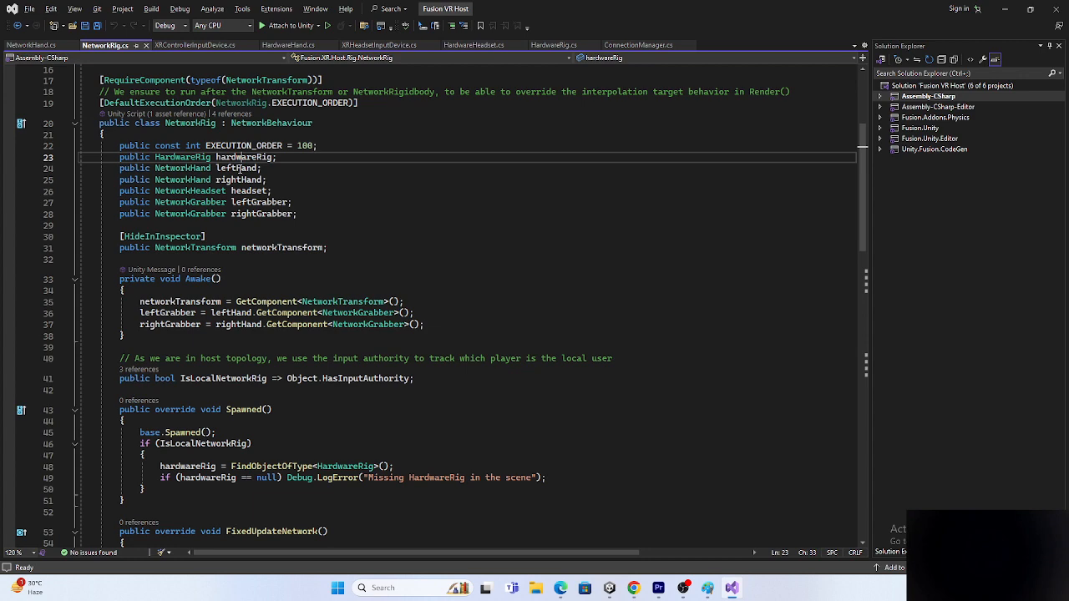
click(239, 167)
click(239, 180)
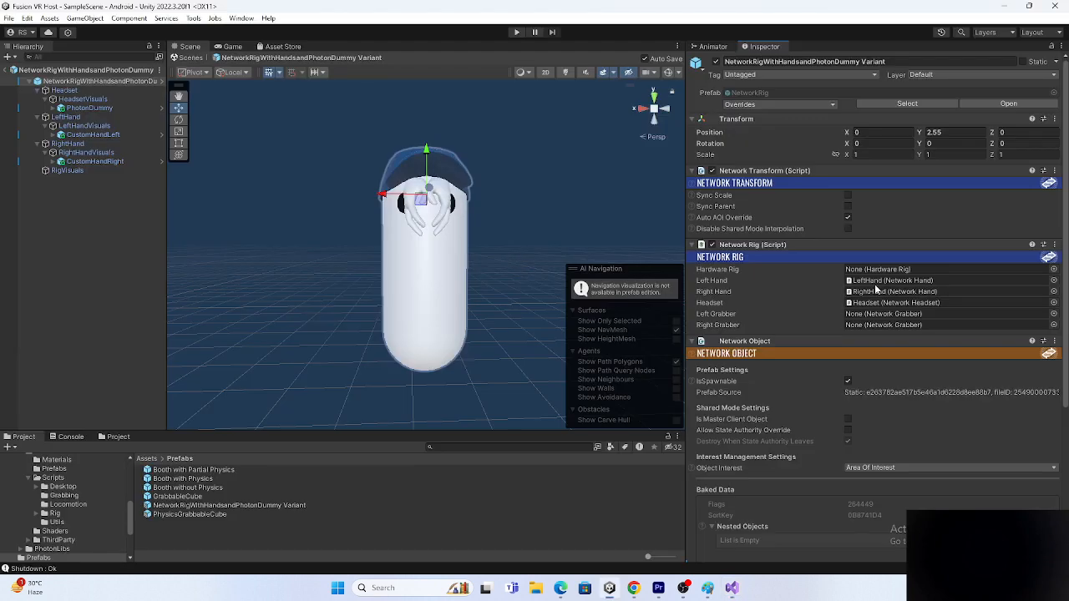
Switch to Unity and locate the objects assigned to Left Hand, Right Hand and Headset in the prefab's Network Rig component.
click(876, 282)
click(874, 292)
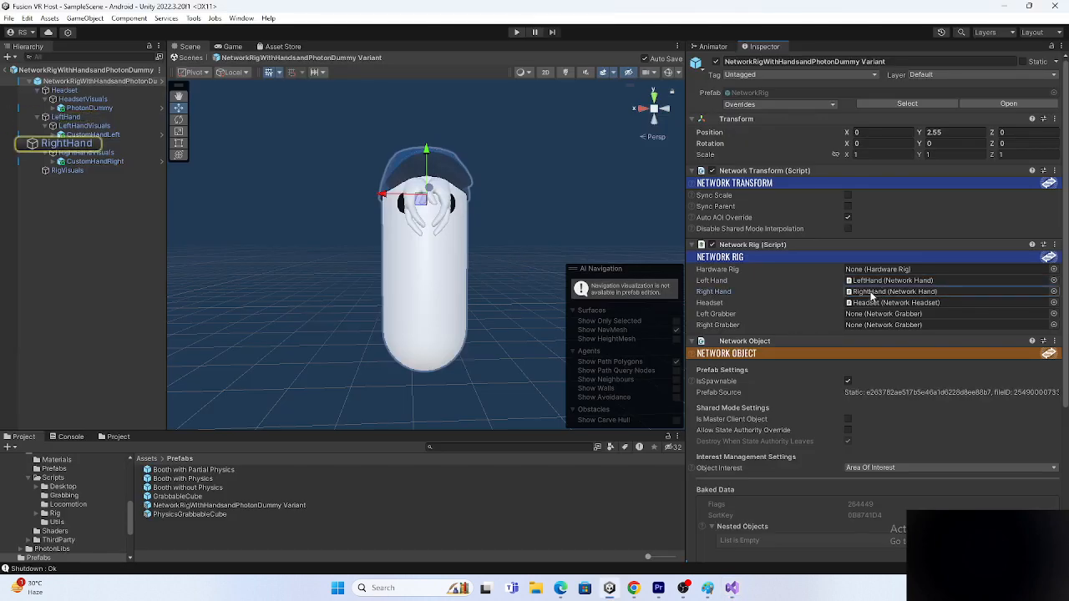
click(876, 303)
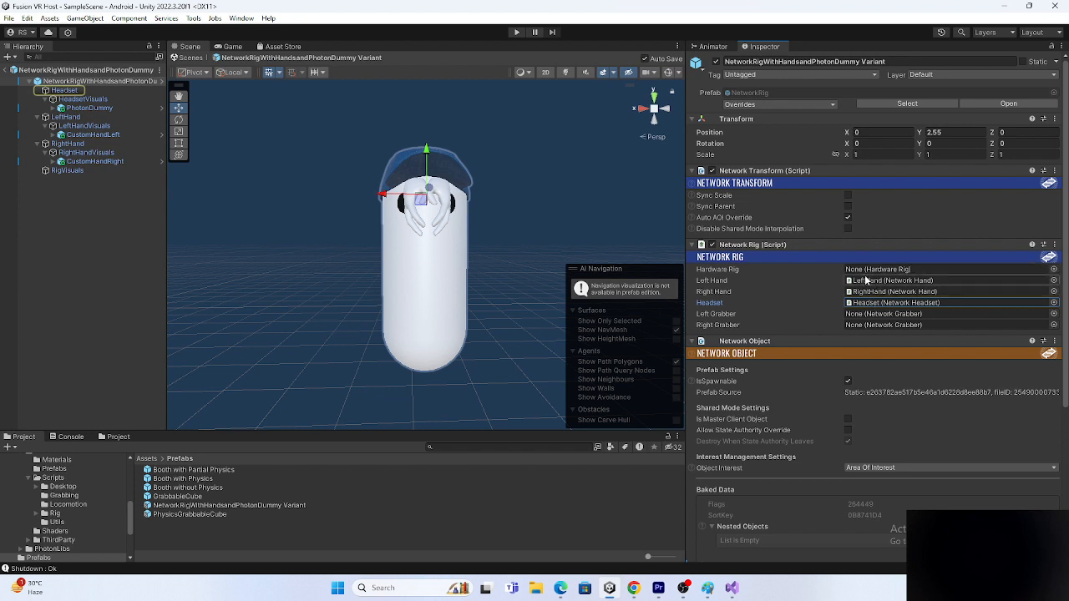
click(866, 282)
click(870, 293)
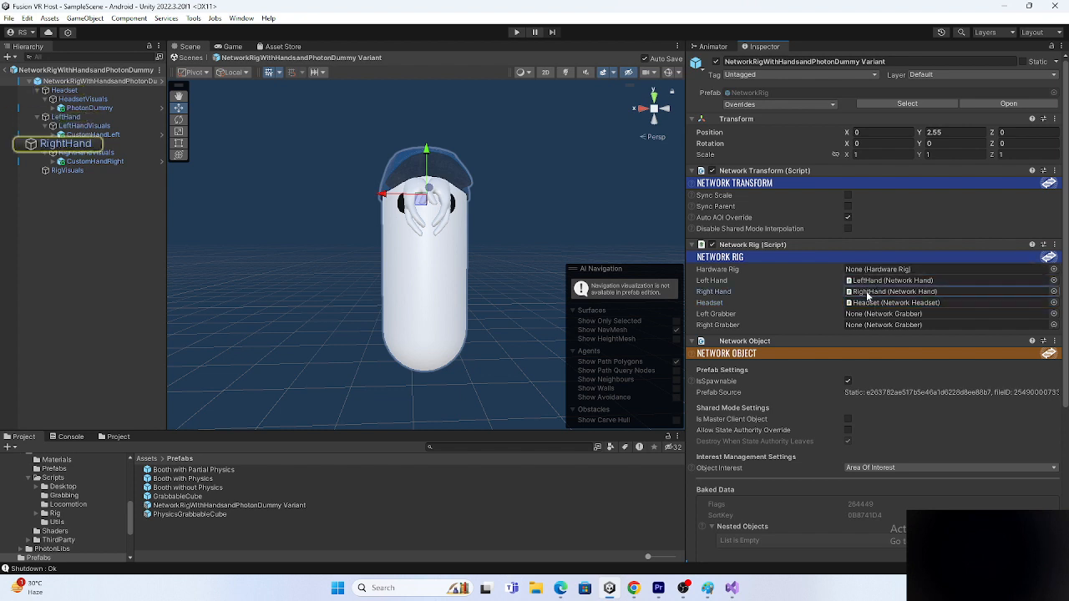
click(868, 304)
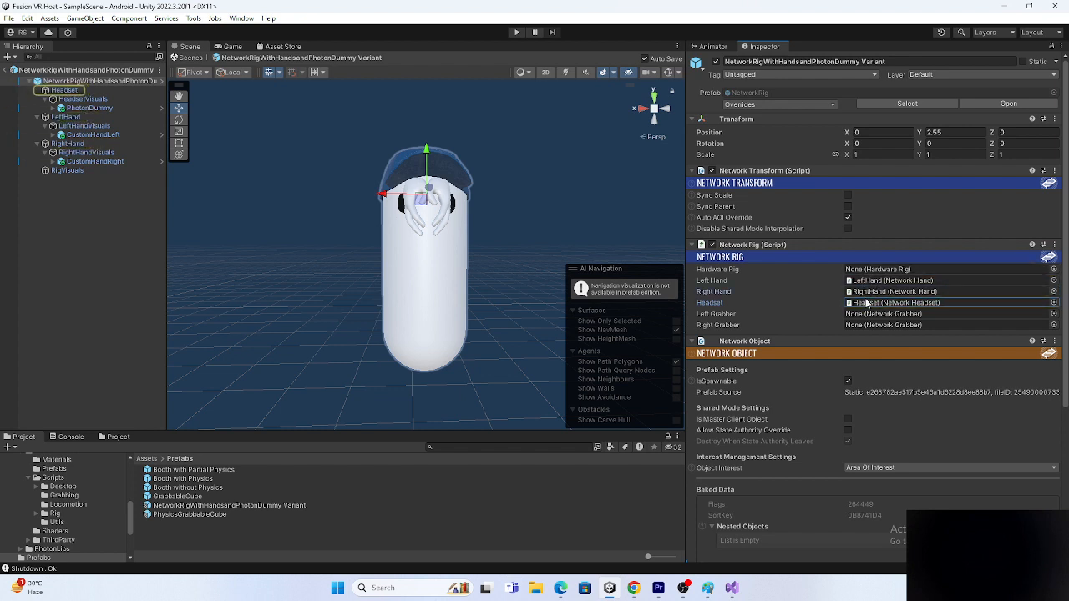
click(869, 292)
click(866, 281)
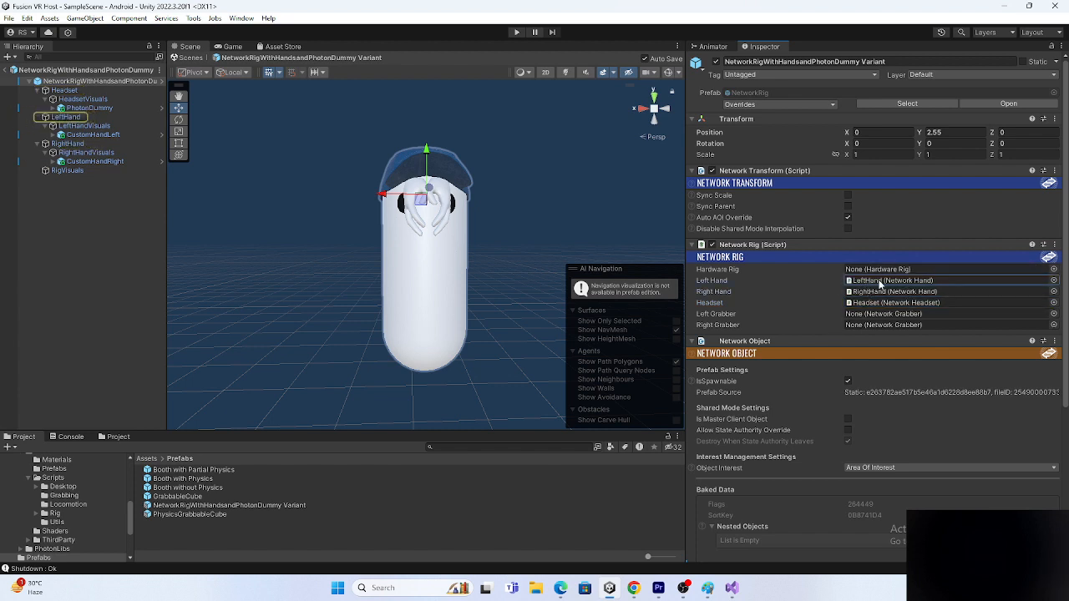
Return to Visual Studio and examine the networkTransform assignment in Awake and the IsLocalNetworkRig property of NetworkRig.
key(alt+Tab)
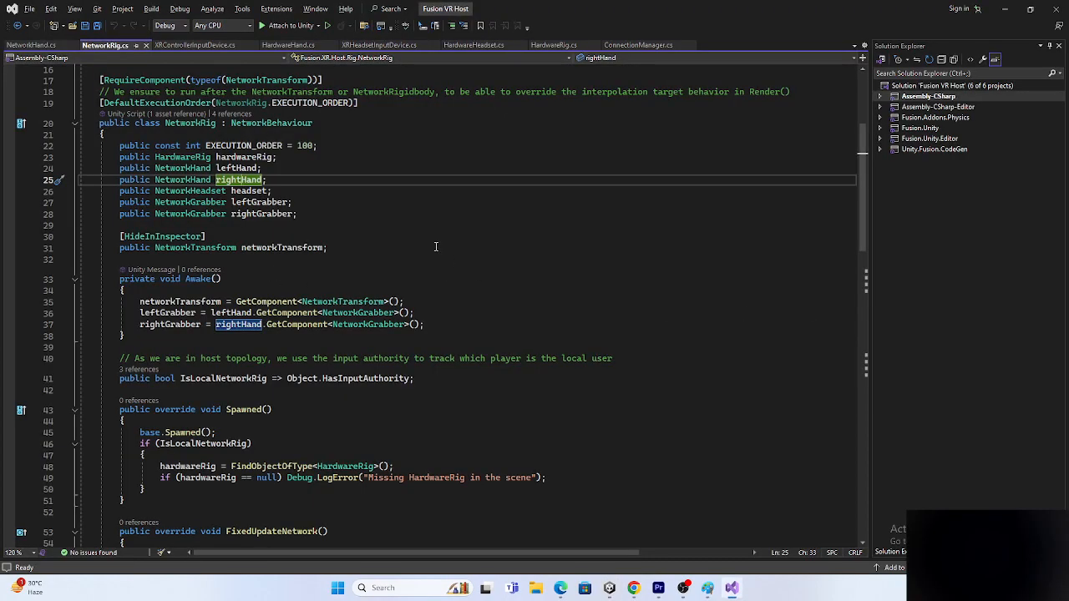
click(193, 302)
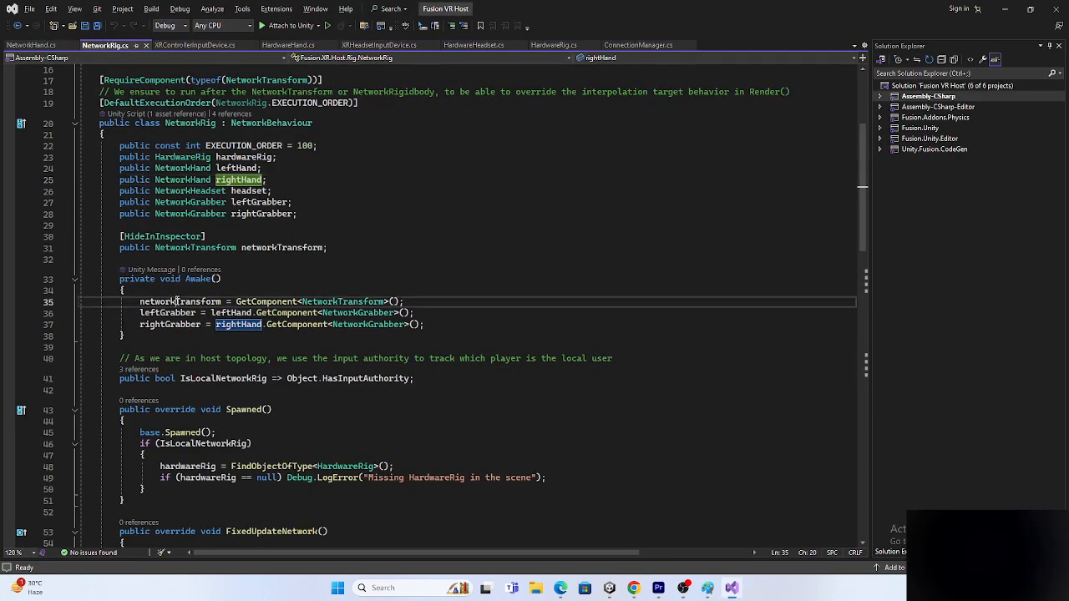
scroll(368, 292, down, 4)
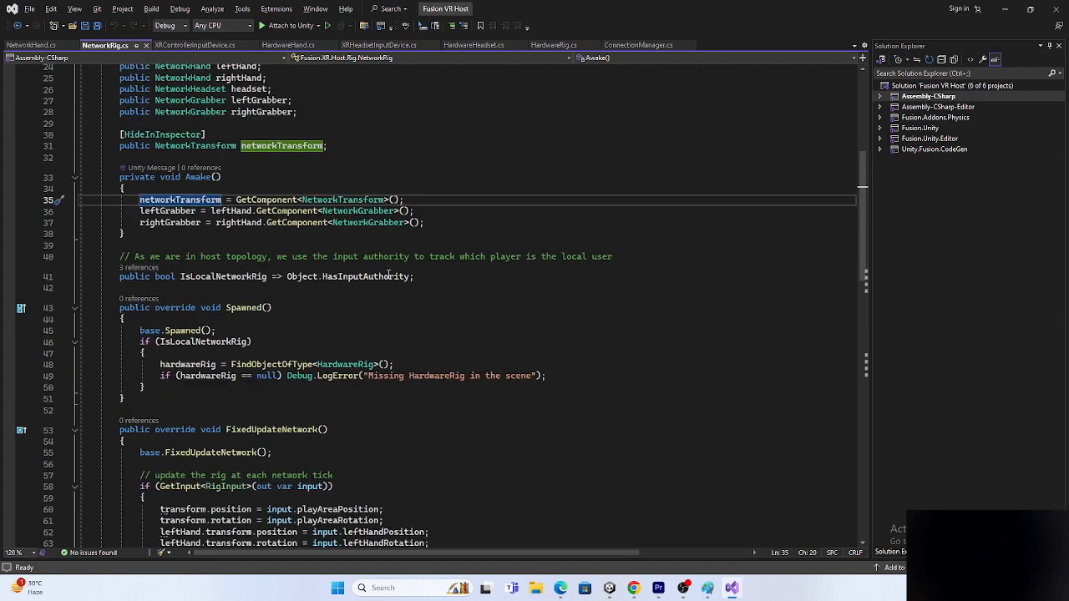
click(235, 276)
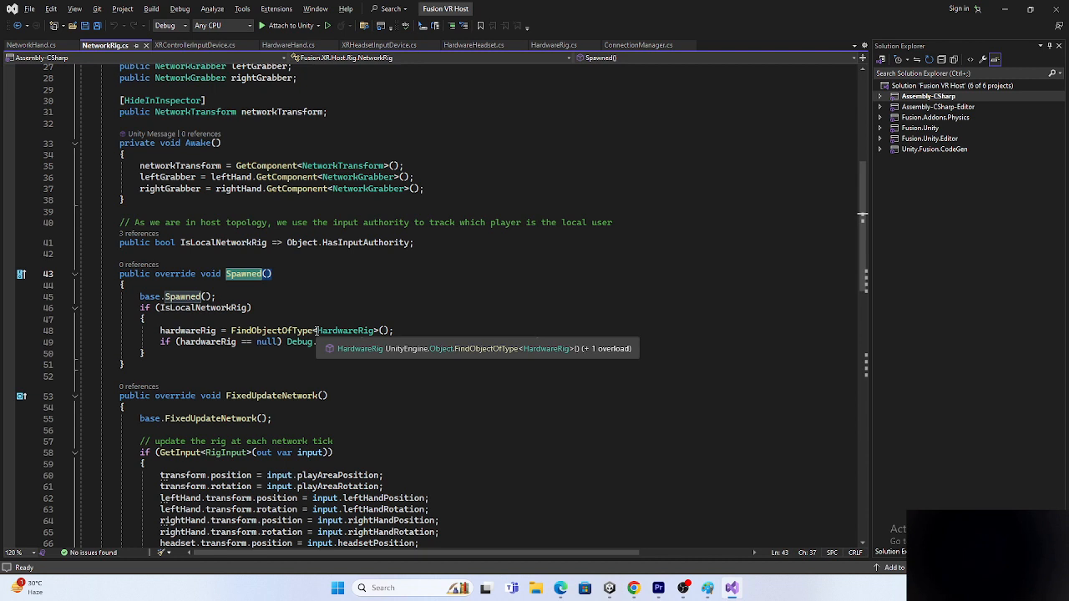
Examine the Spawned method of NetworkRig, including the IsLocalNetworkRig block that finds the HardwareRig.
click(252, 276)
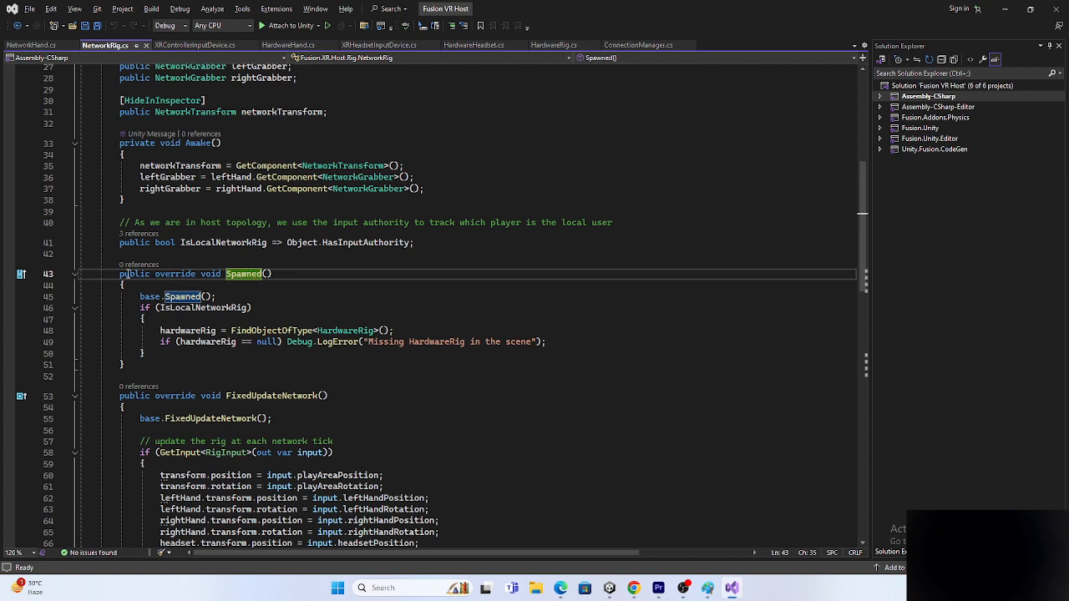
drag(119, 274, 184, 362)
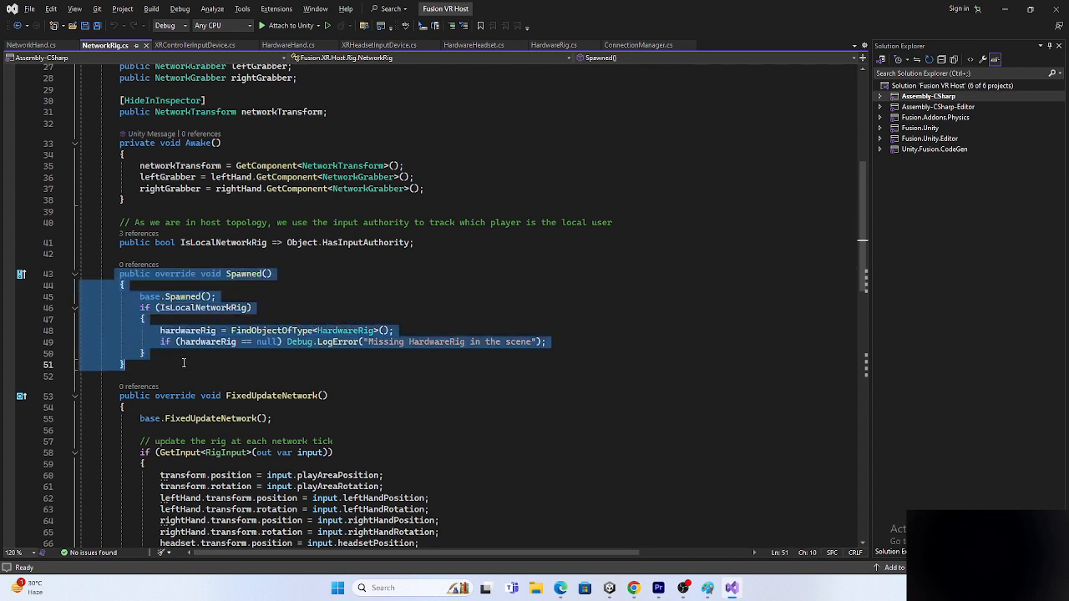
click(218, 354)
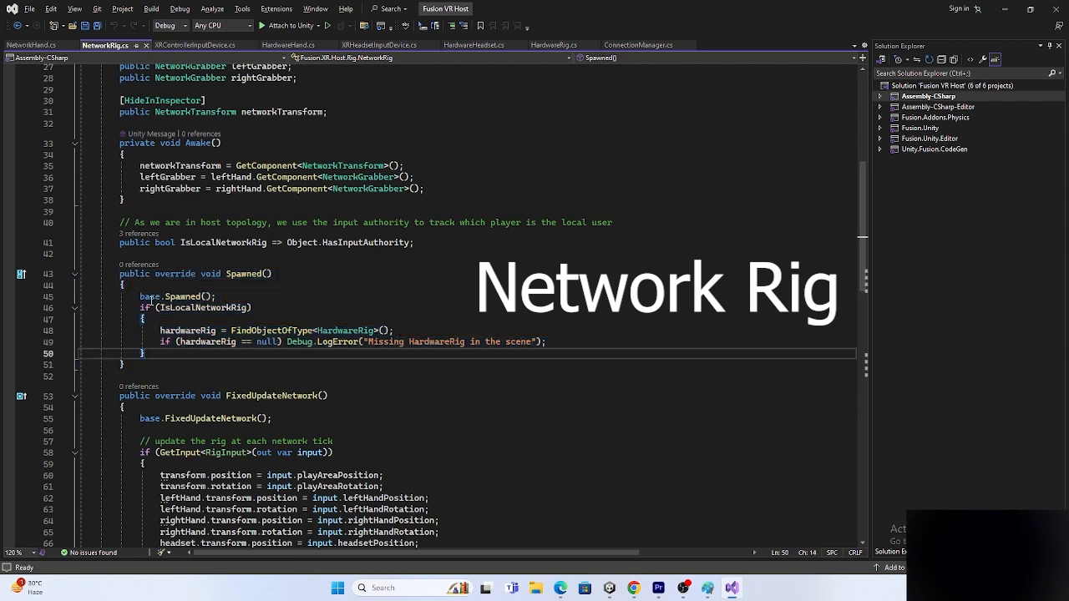
drag(131, 311, 165, 353)
click(247, 365)
scroll(365, 280, down, 1)
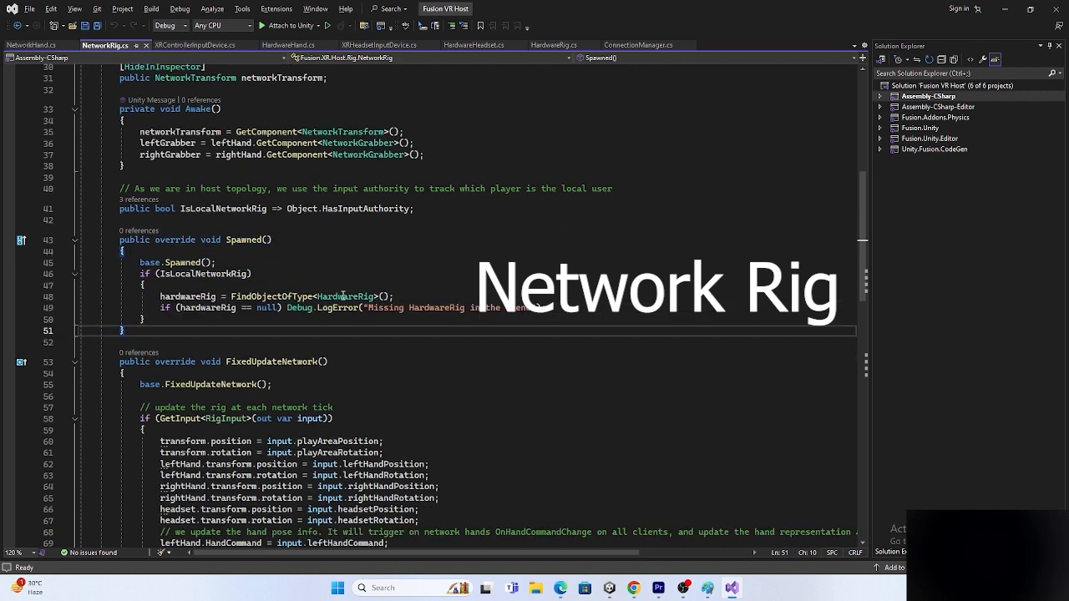
scroll(392, 326, down, 1)
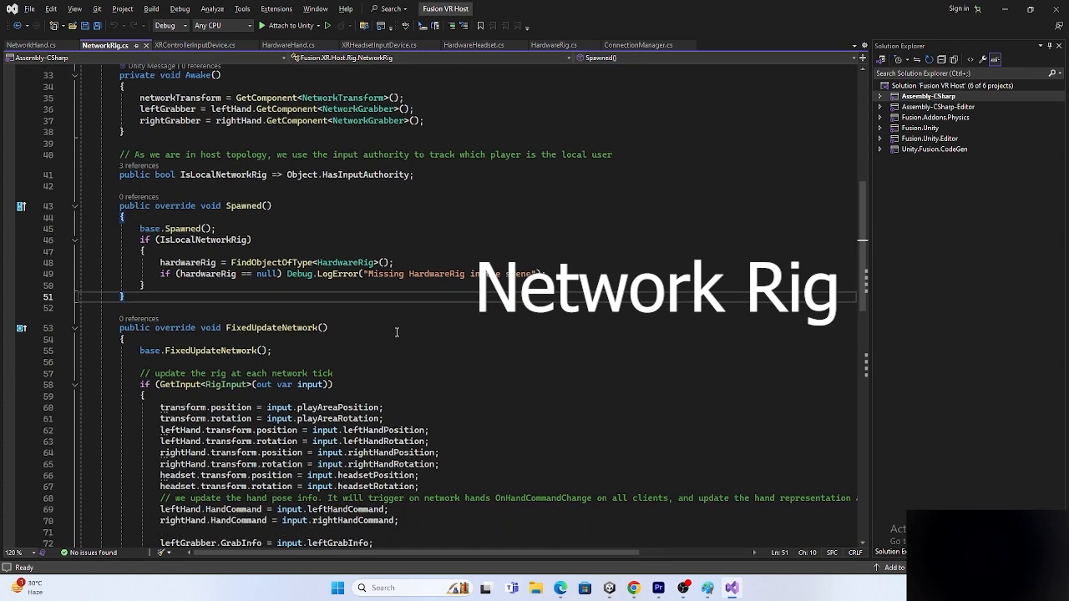
Examine the FixedUpdateNetwork method and its GetInput<RigInput> condition with the input variable.
scroll(361, 294, down, 3)
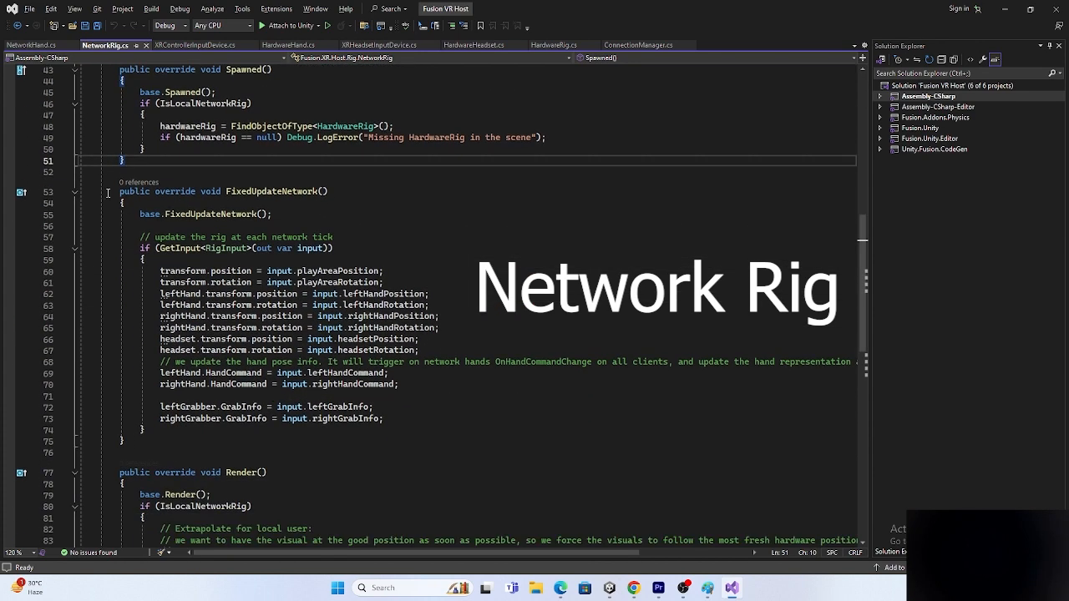
drag(109, 192, 225, 437)
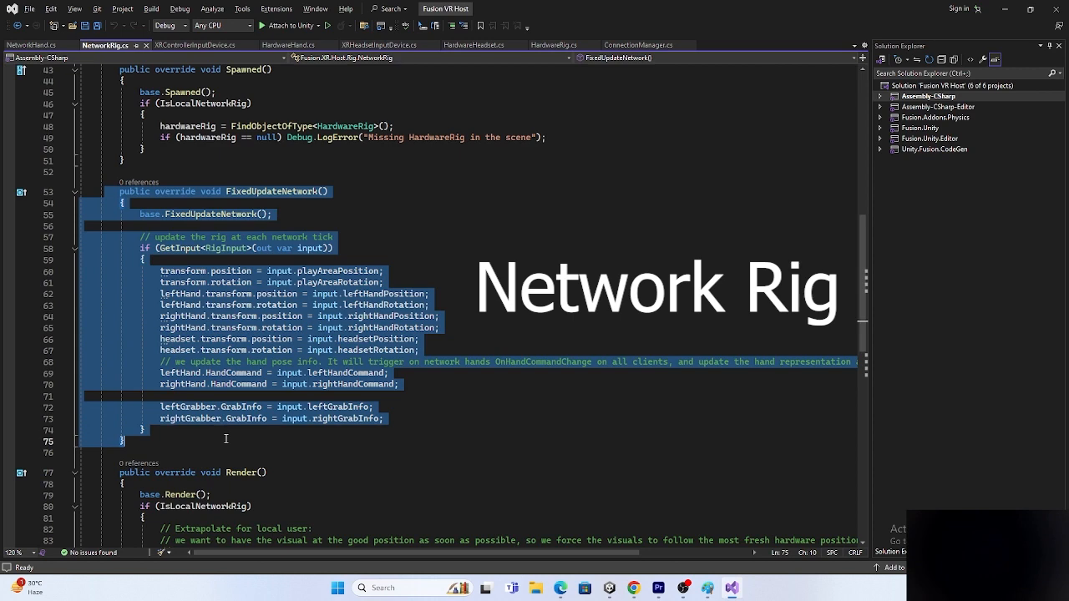
click(256, 214)
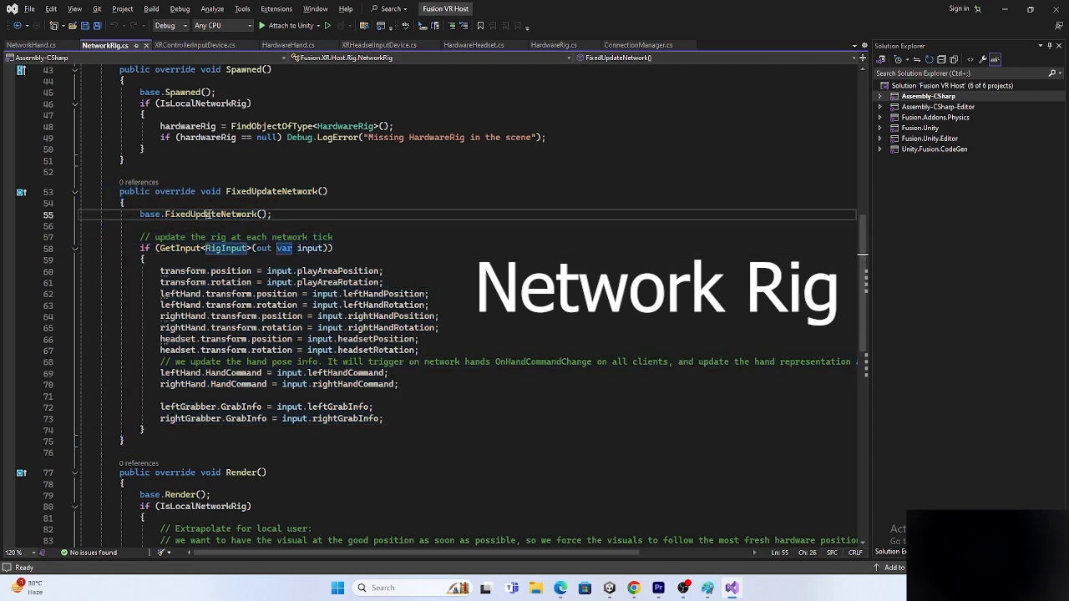
click(144, 248)
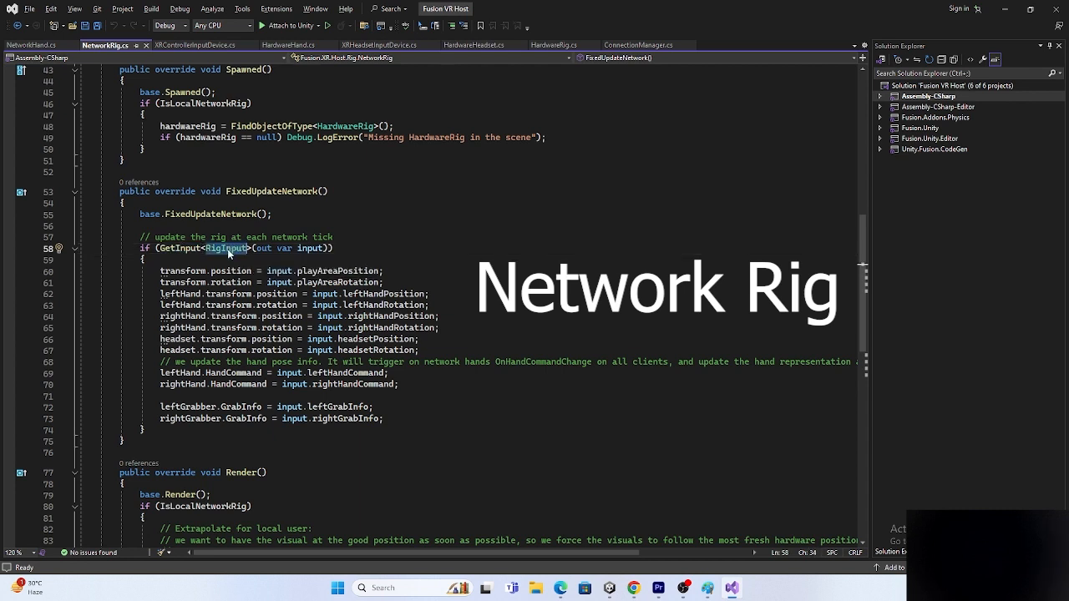
double_click(231, 249)
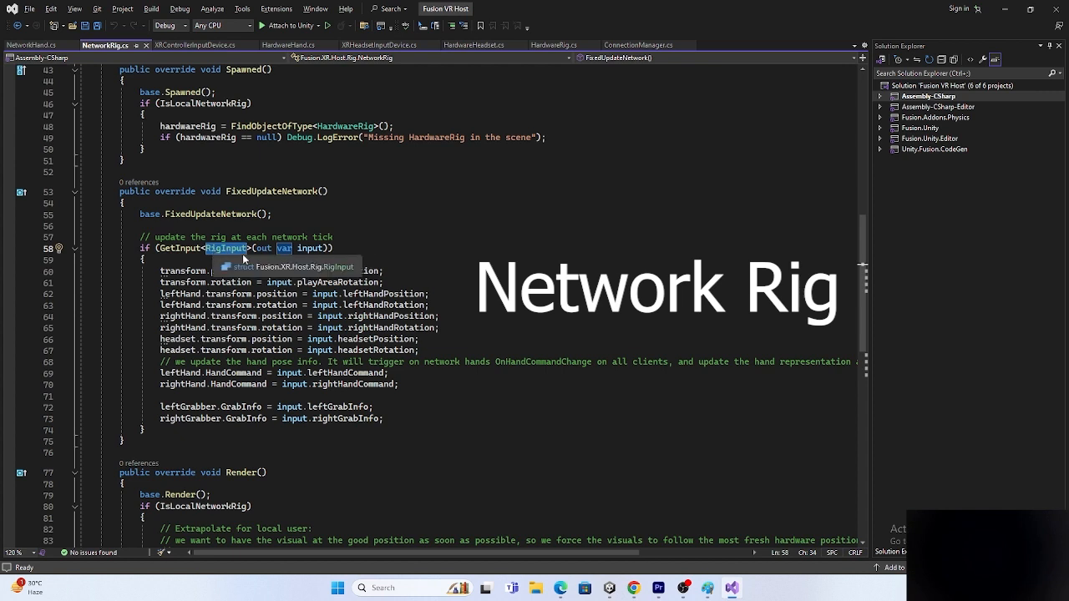
click(268, 250)
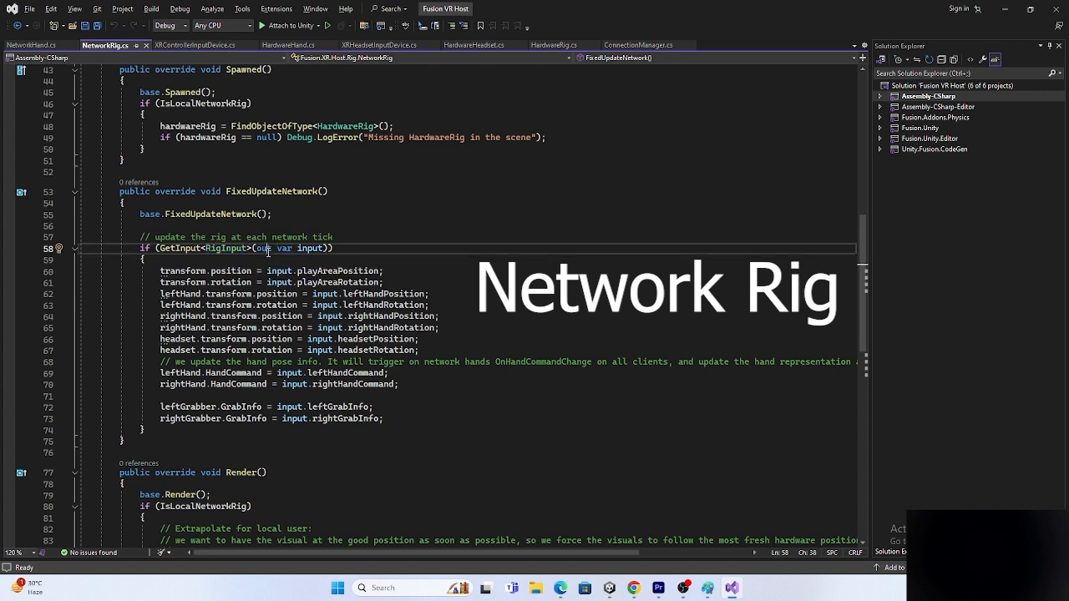
click(309, 248)
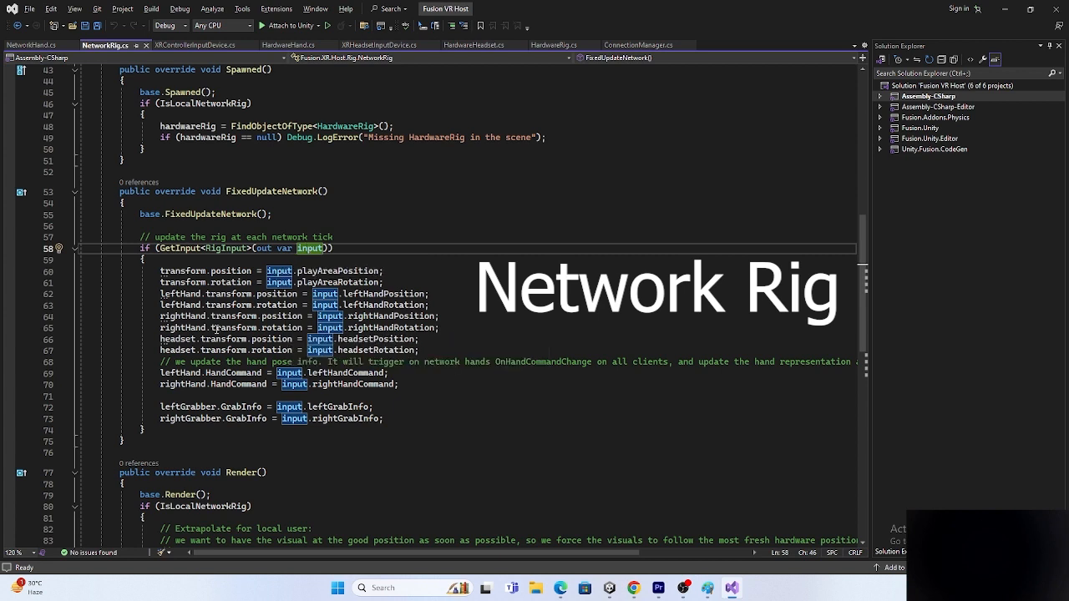
Inspect the play area, hand, headset and grab info assignments from input inside the GetInput block.
double_click(187, 271)
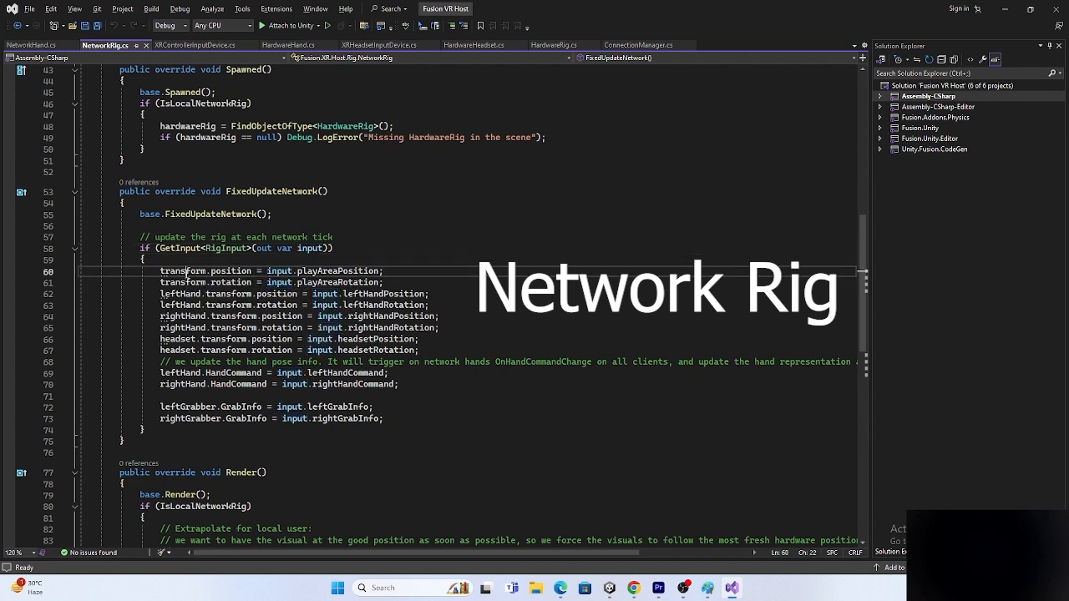
click(299, 272)
double_click(336, 271)
click(320, 284)
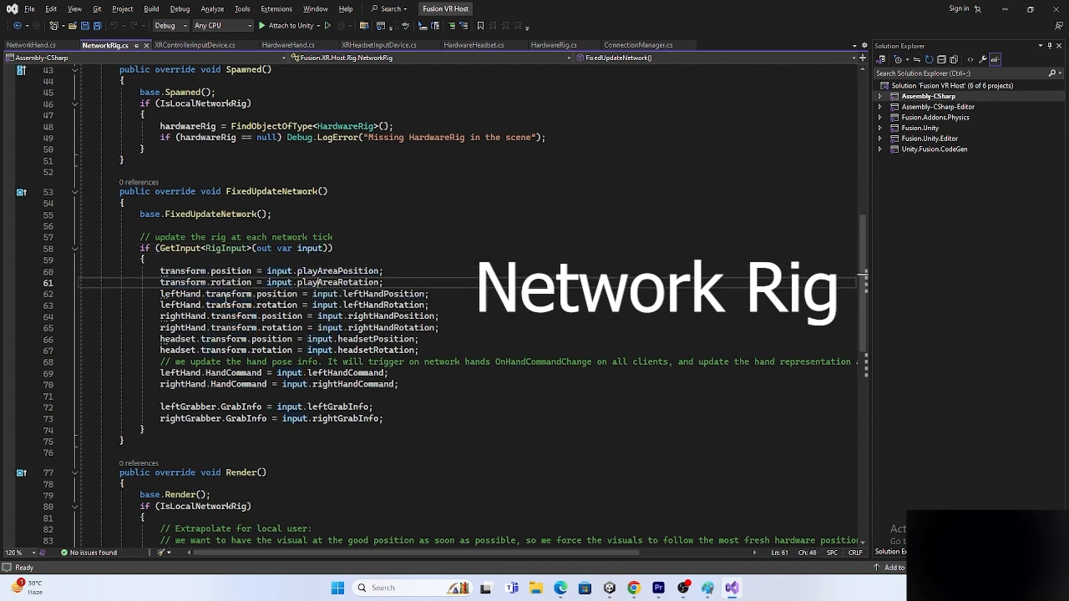
click(181, 299)
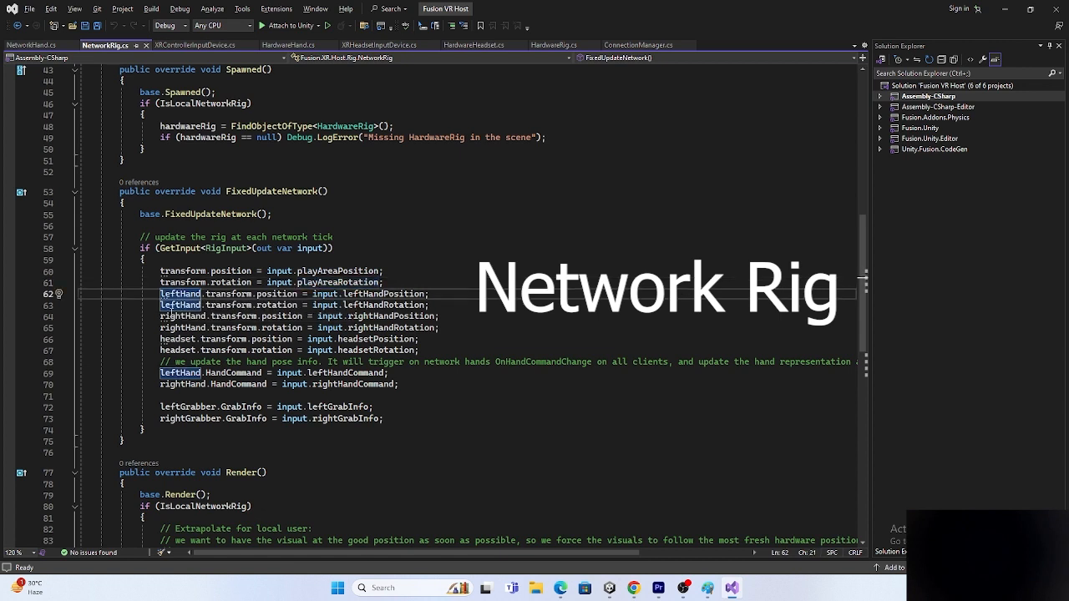
drag(311, 294, 404, 341)
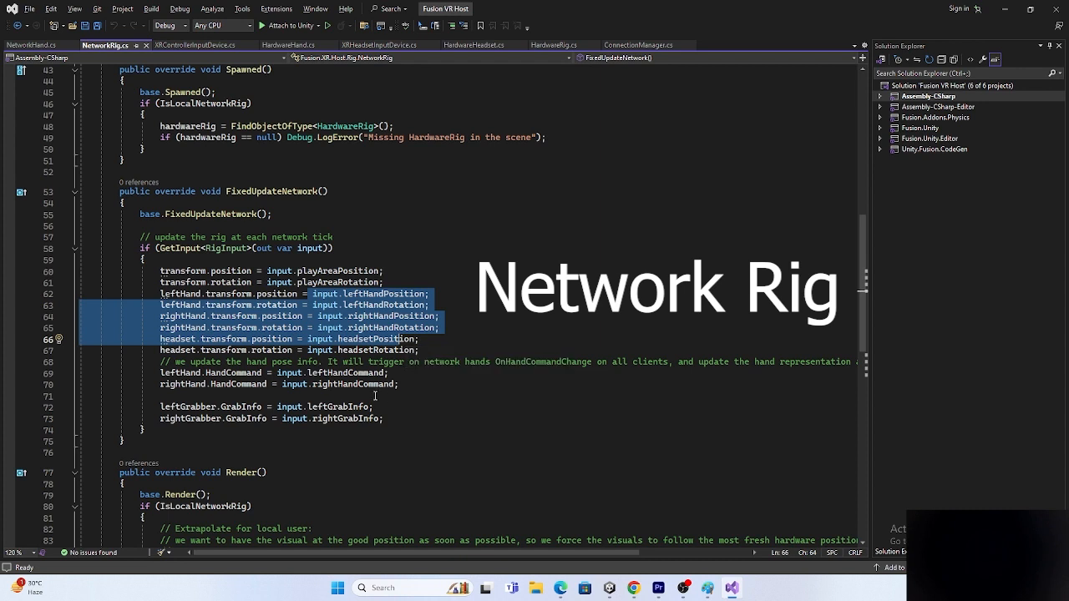
click(398, 407)
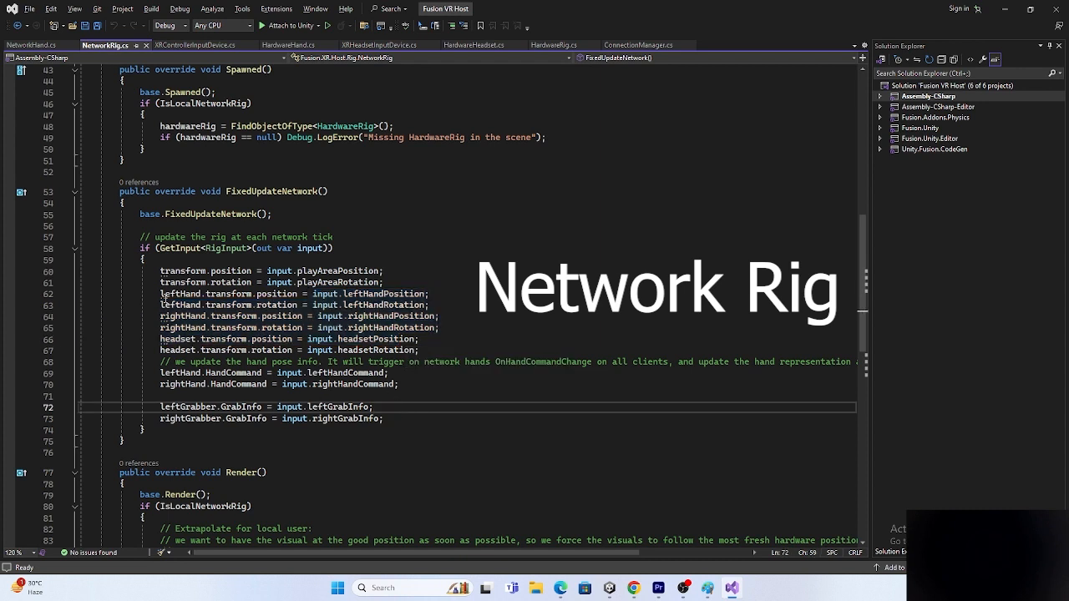
drag(139, 249, 206, 428)
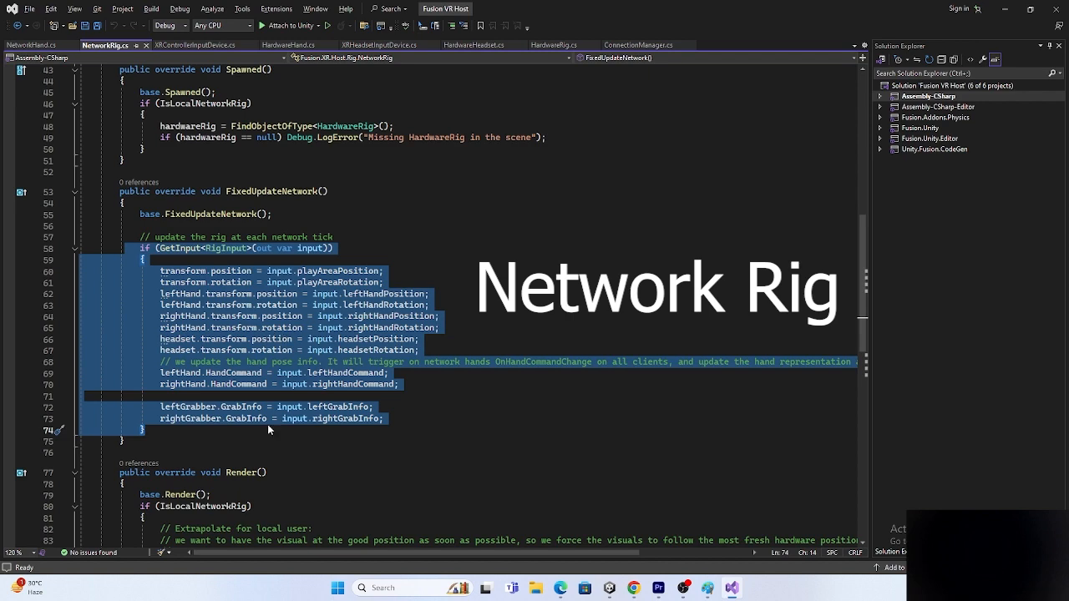
click(197, 451)
Review the Render method of NetworkRig and its IsLocalNetworkRig condition.
scroll(268, 392, down, 3)
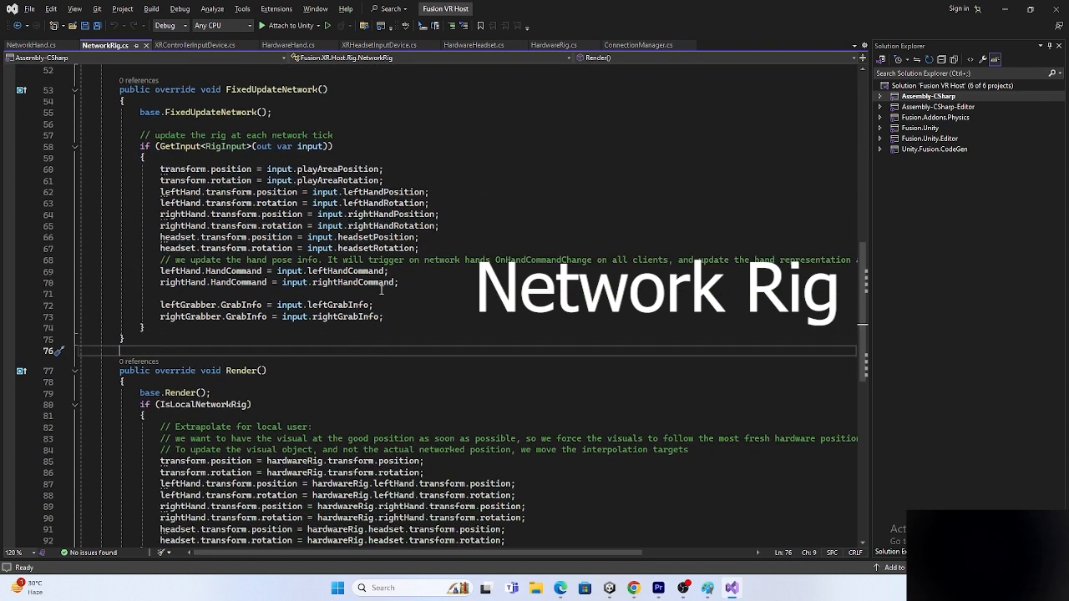
scroll(353, 290, down, 2)
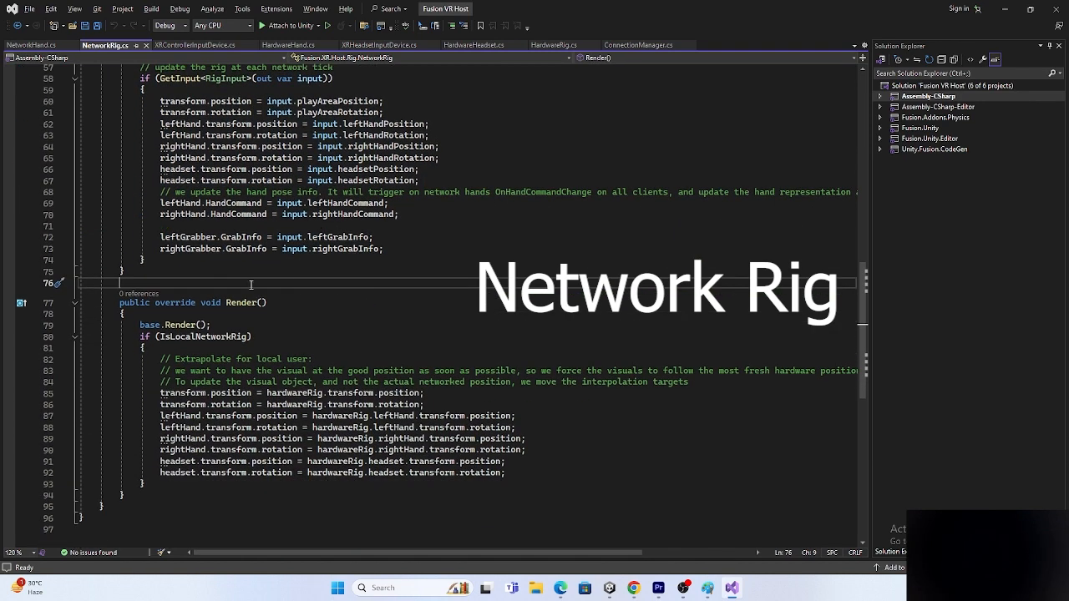
click(230, 303)
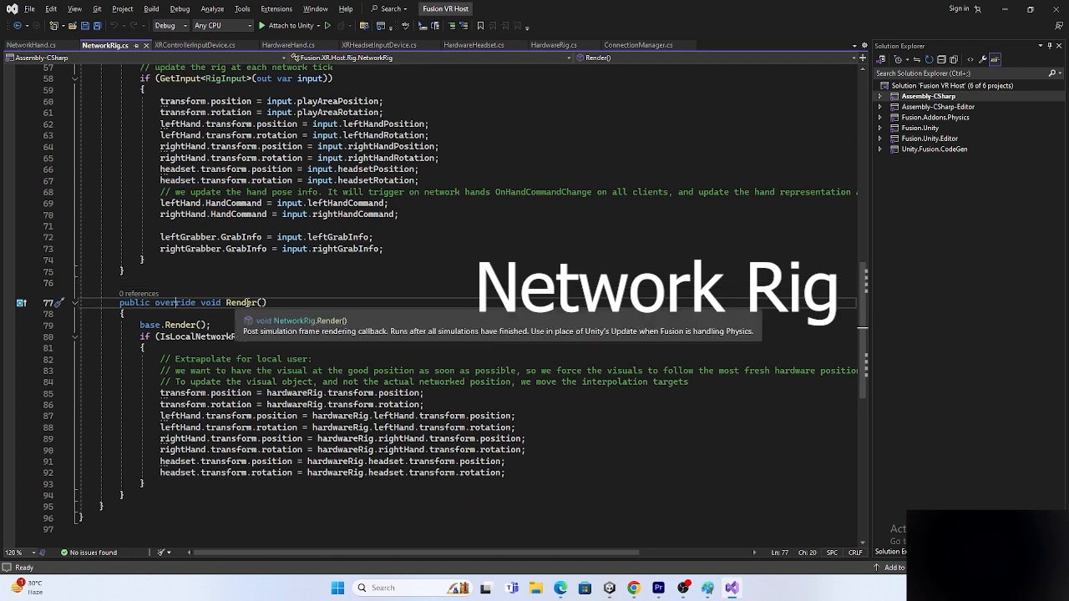
double_click(238, 302)
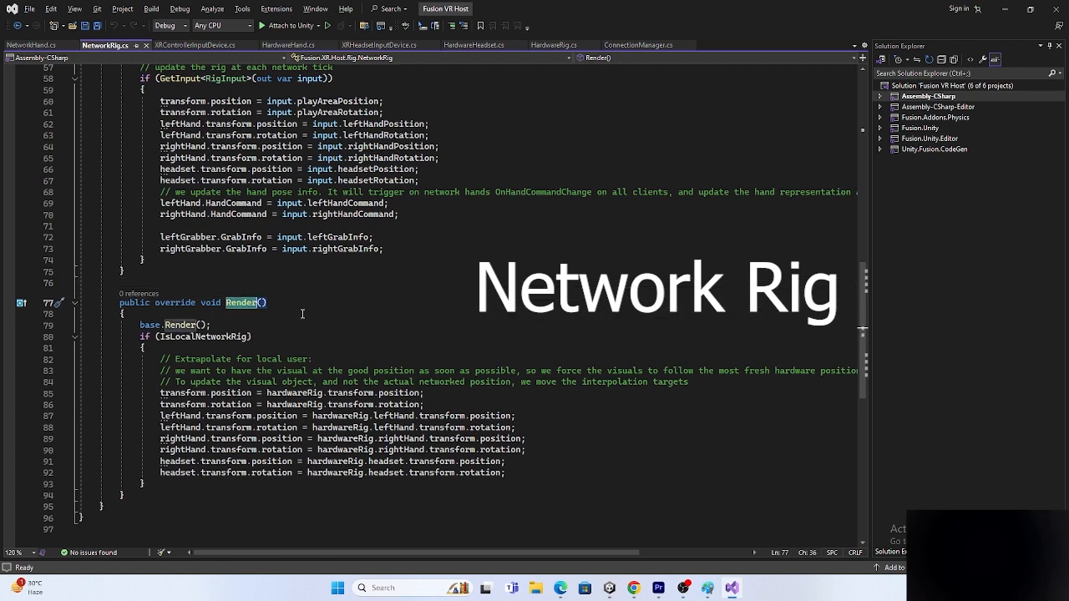
scroll(302, 314, down, 3)
double_click(190, 237)
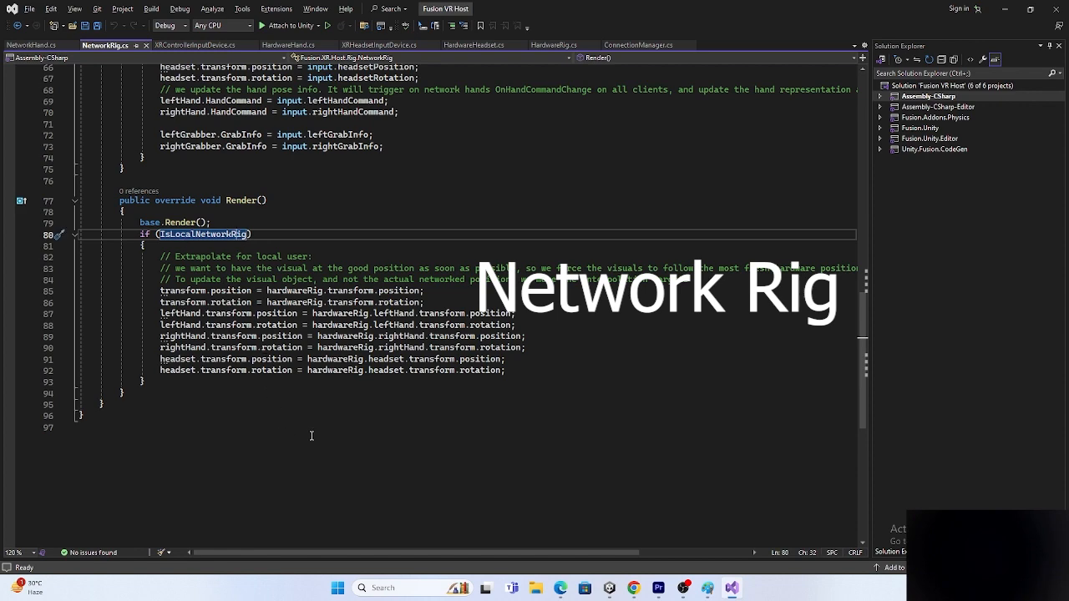
Switch to Paint and frame the Hardware Rig and upper Network Rig labels in the Device box with a text box about 370 × 150 px.
key(alt+Tab)
click(708, 588)
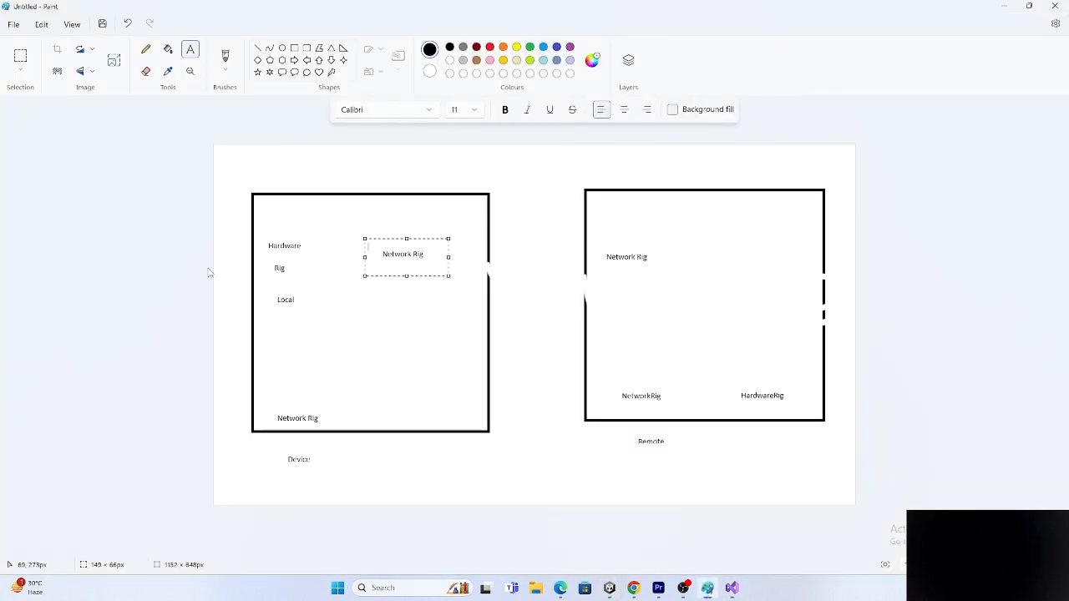
drag(259, 222, 424, 298)
drag(438, 297, 465, 305)
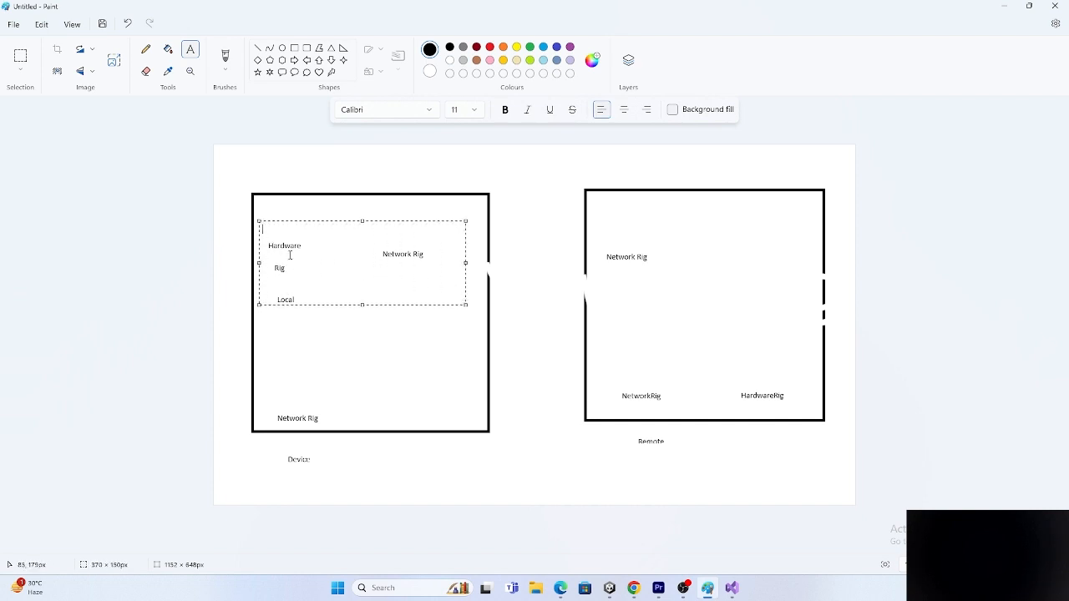
drag(265, 246, 302, 251)
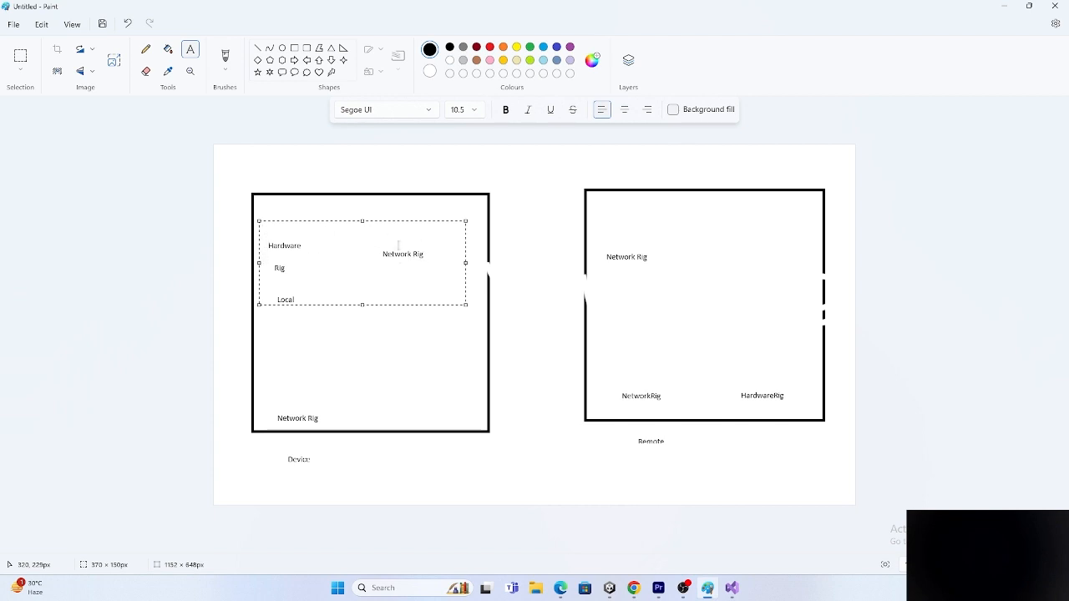
Return to Visual Studio and compare the hardwareRig assignments in Render with the GetInput block in FixedUpdateNetwork.
key(alt+Tab)
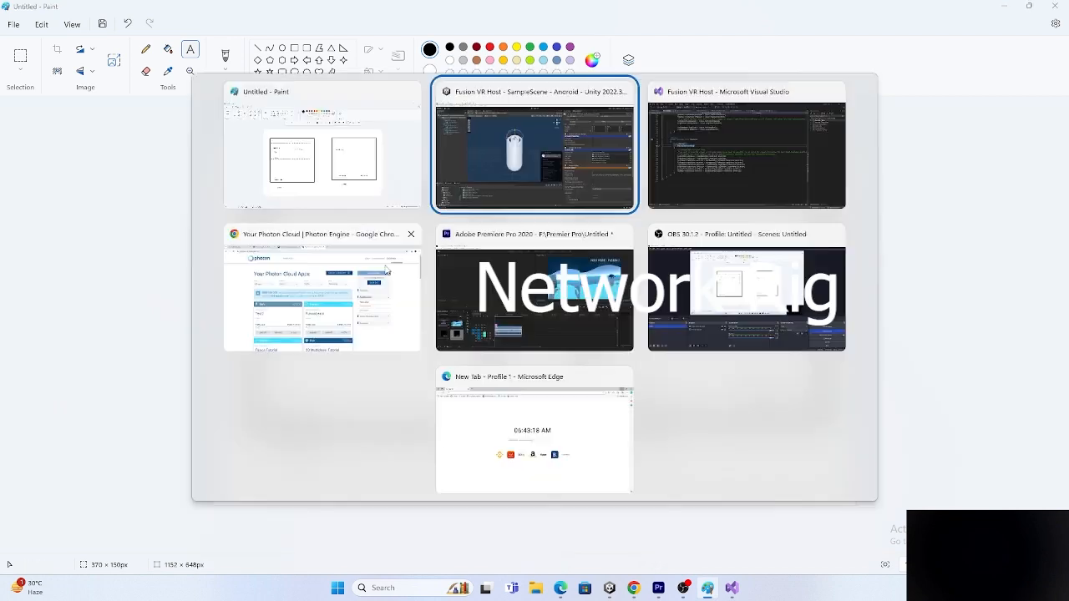
key(alt+Tab)
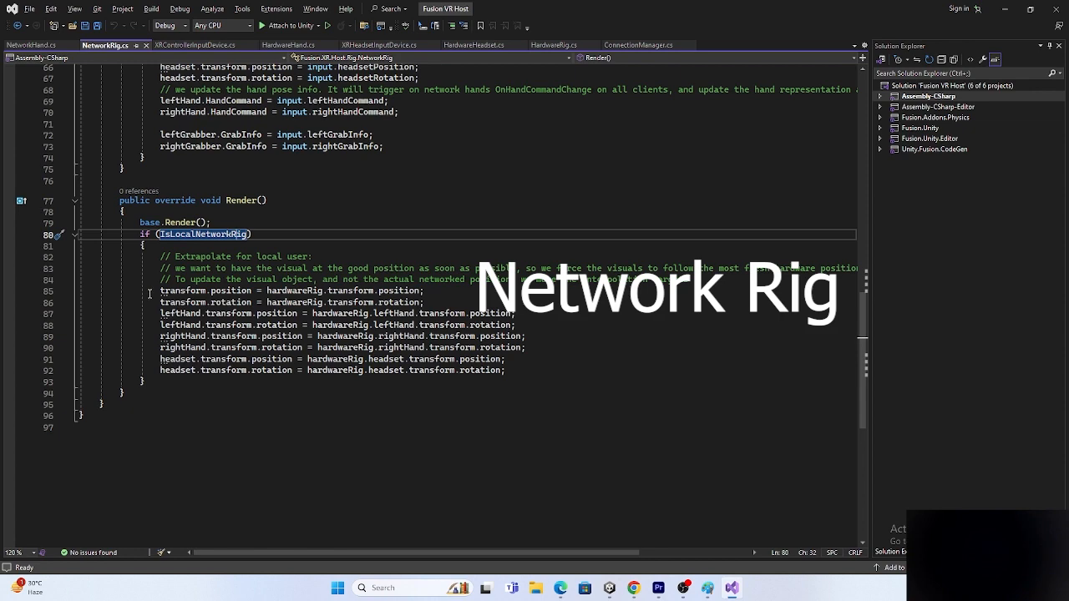
drag(149, 293, 515, 372)
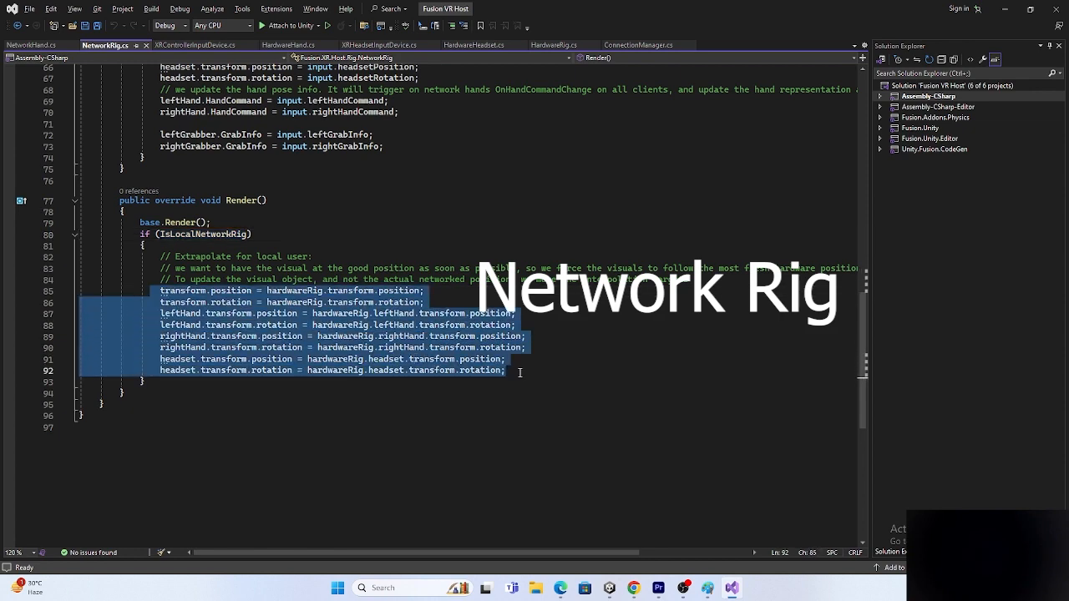
click(520, 372)
scroll(283, 329, up, 7)
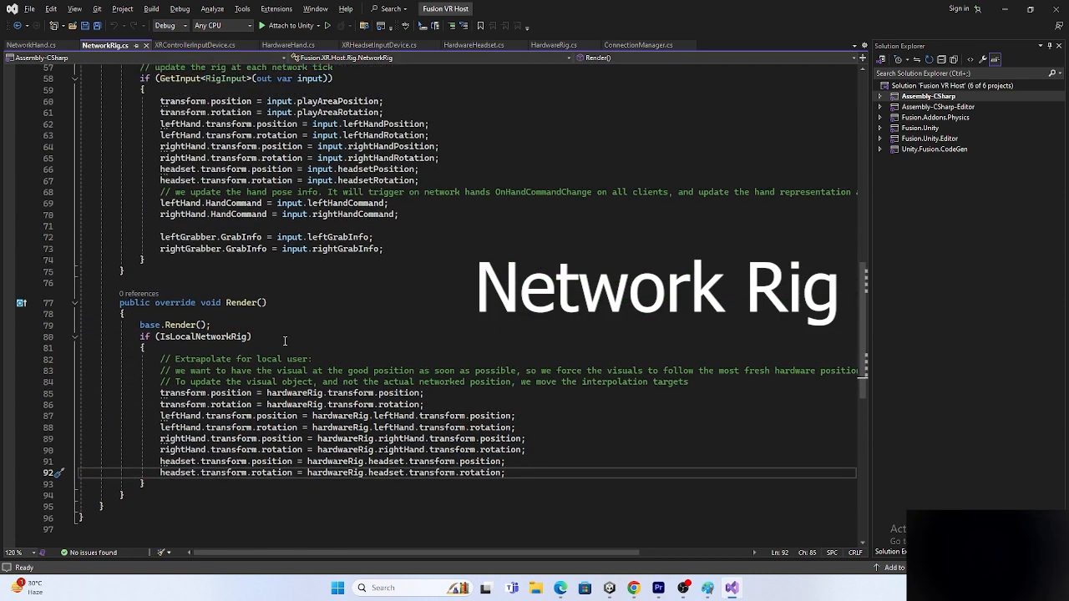
drag(127, 215, 273, 401)
Switch to Paint and frame the upper Network Rig label in the Remote box of the diagram.
click(707, 588)
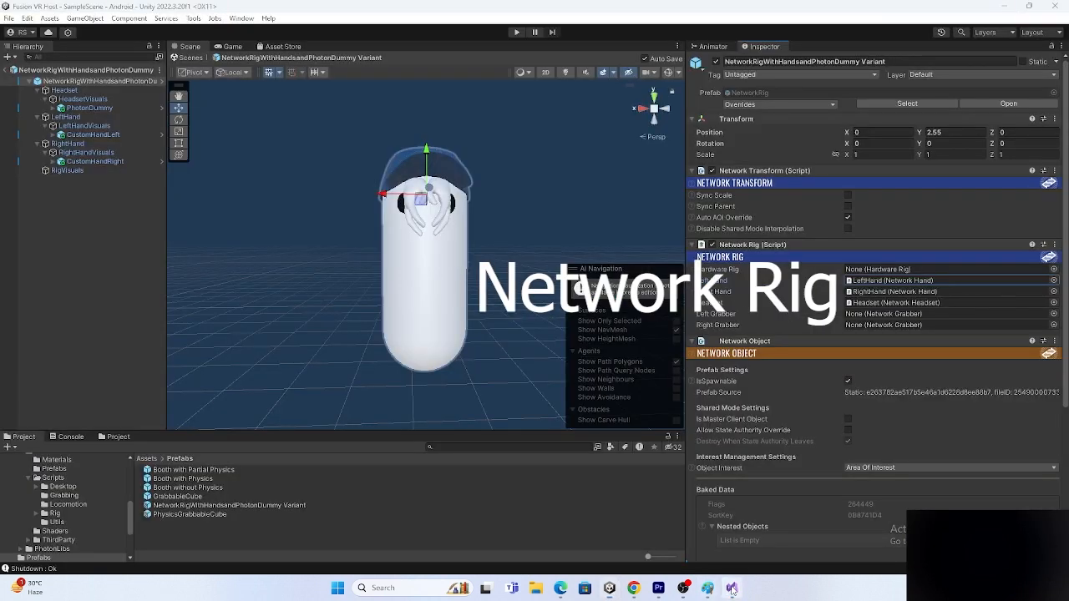
click(707, 590)
click(703, 590)
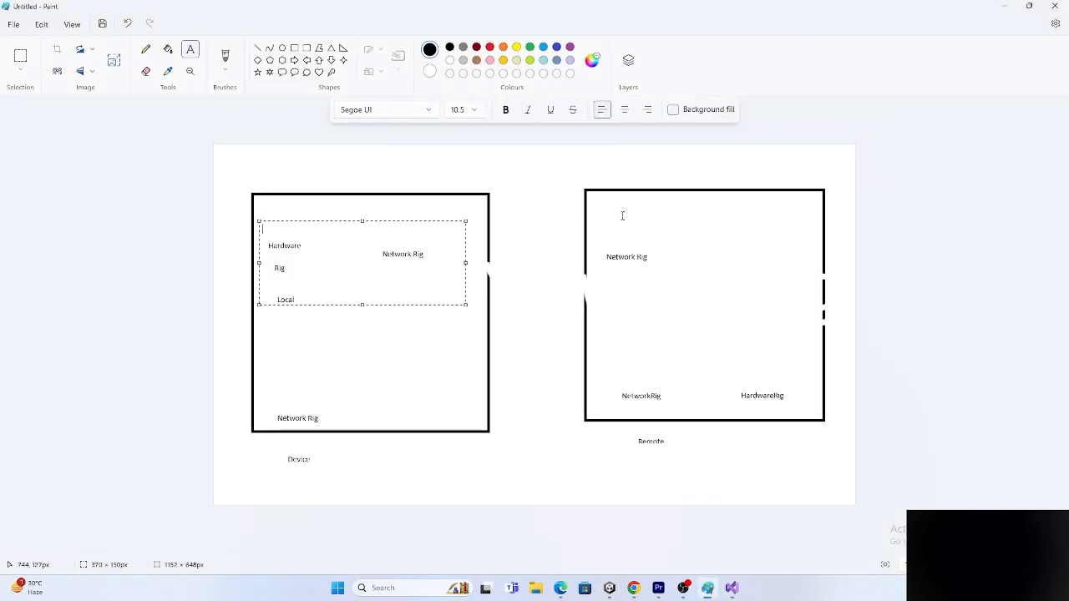
mouse_move(589, 238)
mouse_down()
mouse_move(616, 276)
mouse_move(684, 282)
mouse_up()
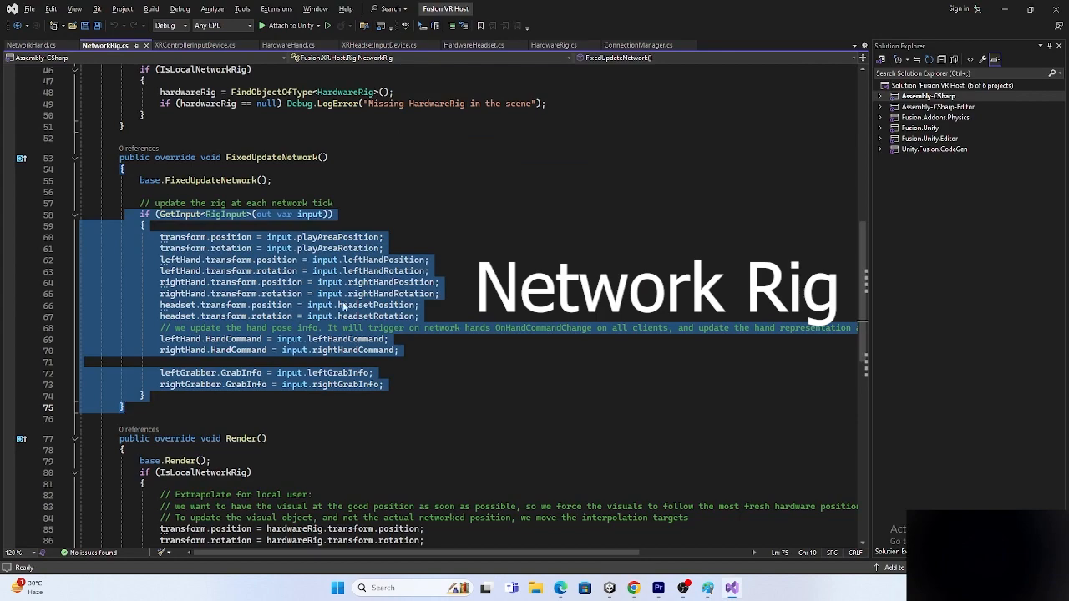
Return to Visual Studio and look back over NetworkRig from FixedUpdateNetwork to its class declaration.
click(292, 260)
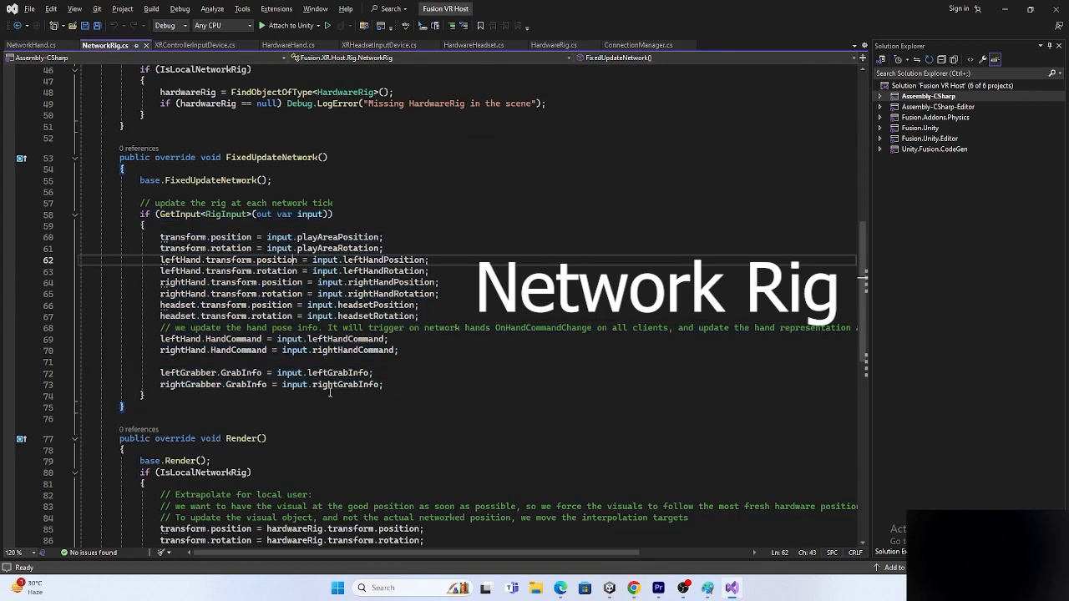
scroll(426, 282, down, 5)
scroll(426, 282, up, 20)
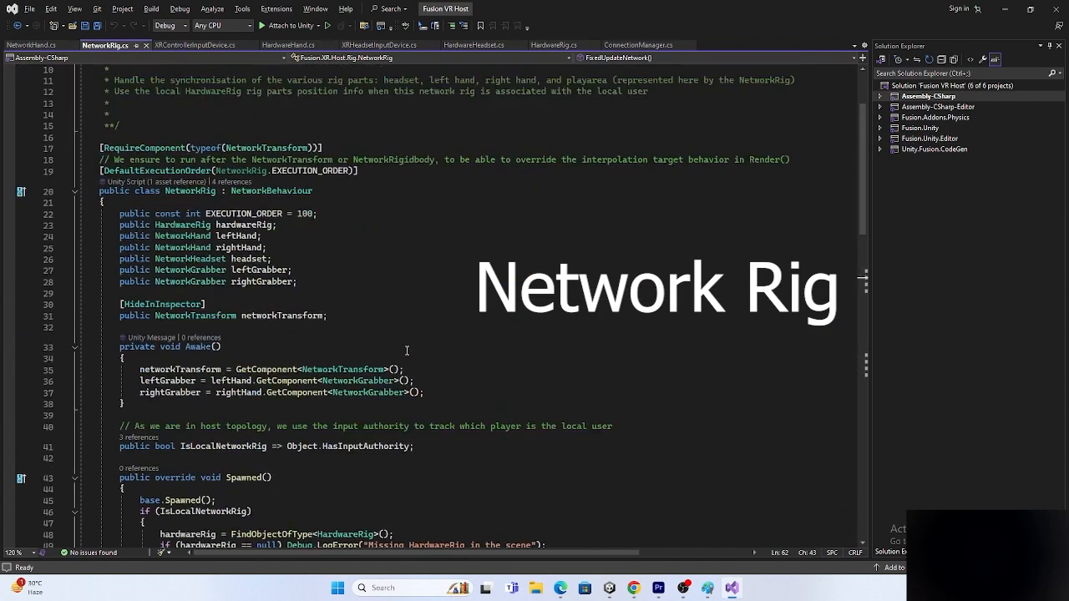
Switch to Unity and inspect the components on the root of the NetworkRigWithHandsandPhotonDummy Variant prefab.
click(1006, 10)
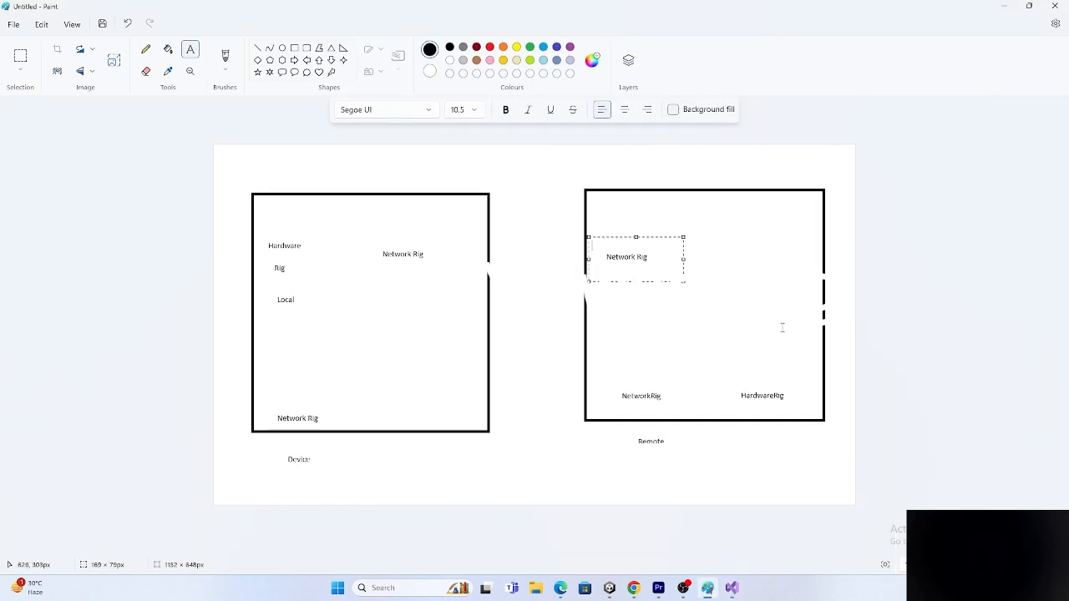
click(1008, 10)
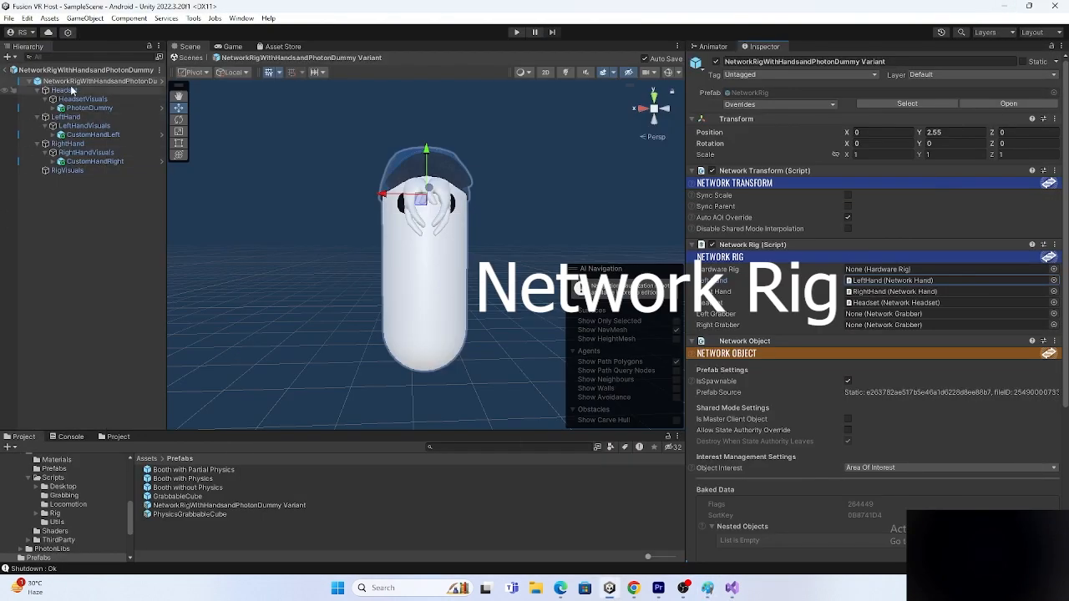
click(10, 80)
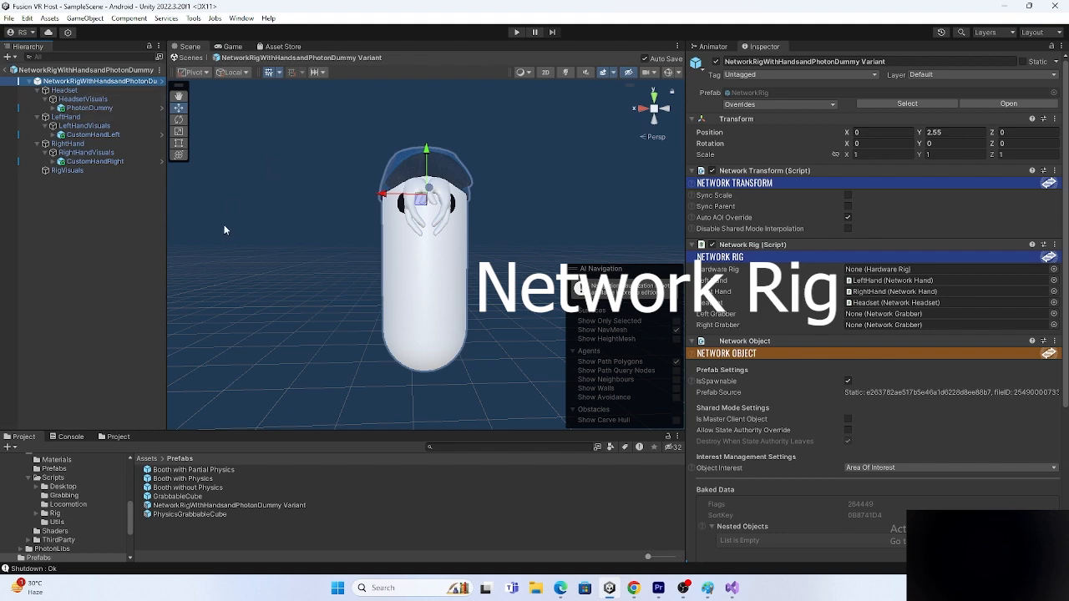
mouse_move(725, 595)
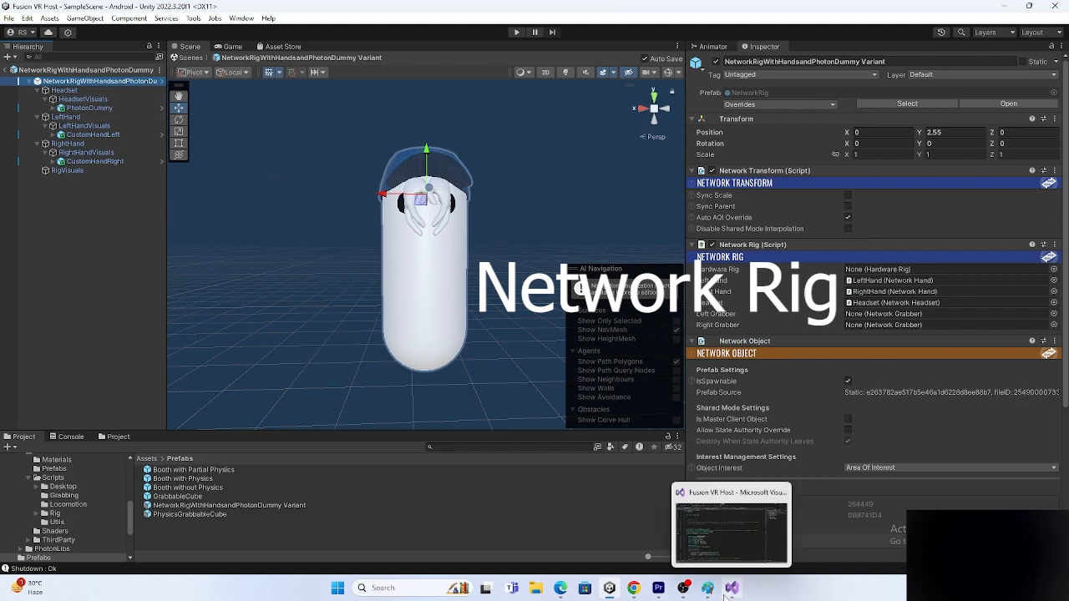
click(712, 595)
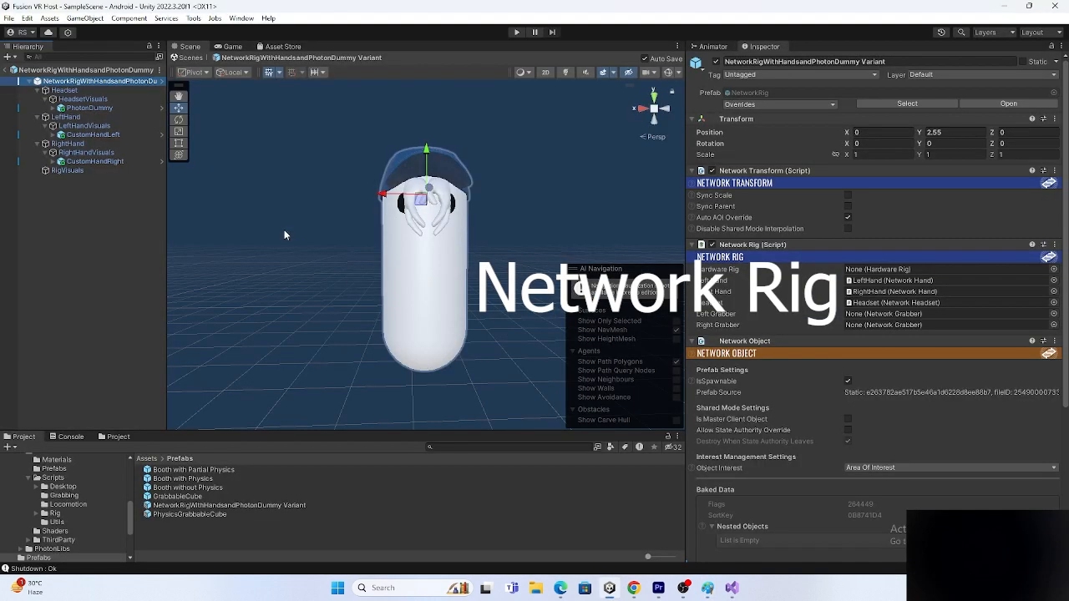
Leave the prefab for SampleScene and open the script of the ConnectionManager object in Visual Studio.
click(6, 73)
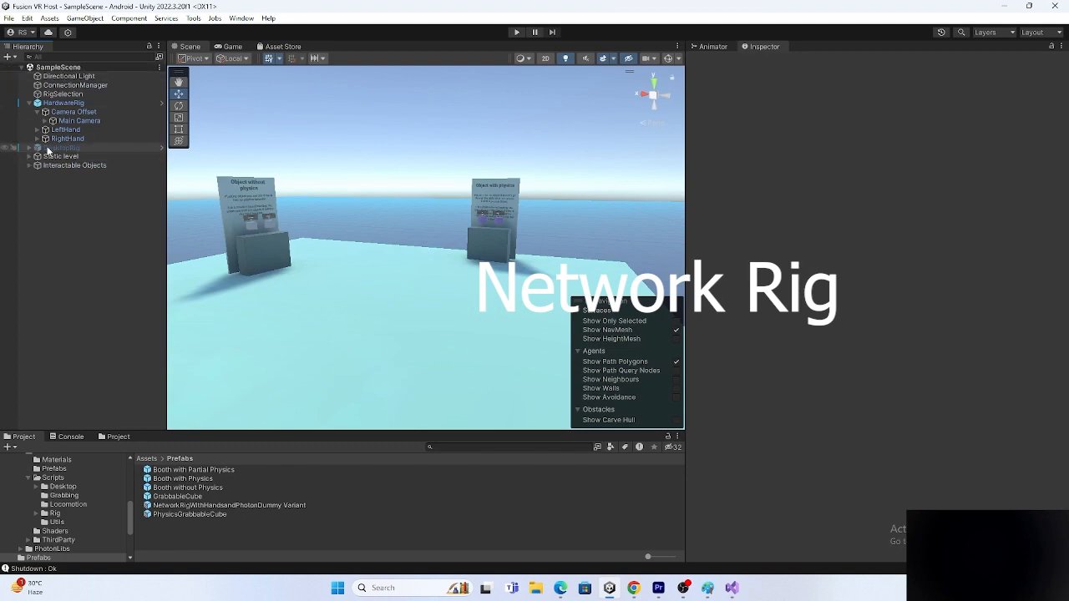
click(75, 85)
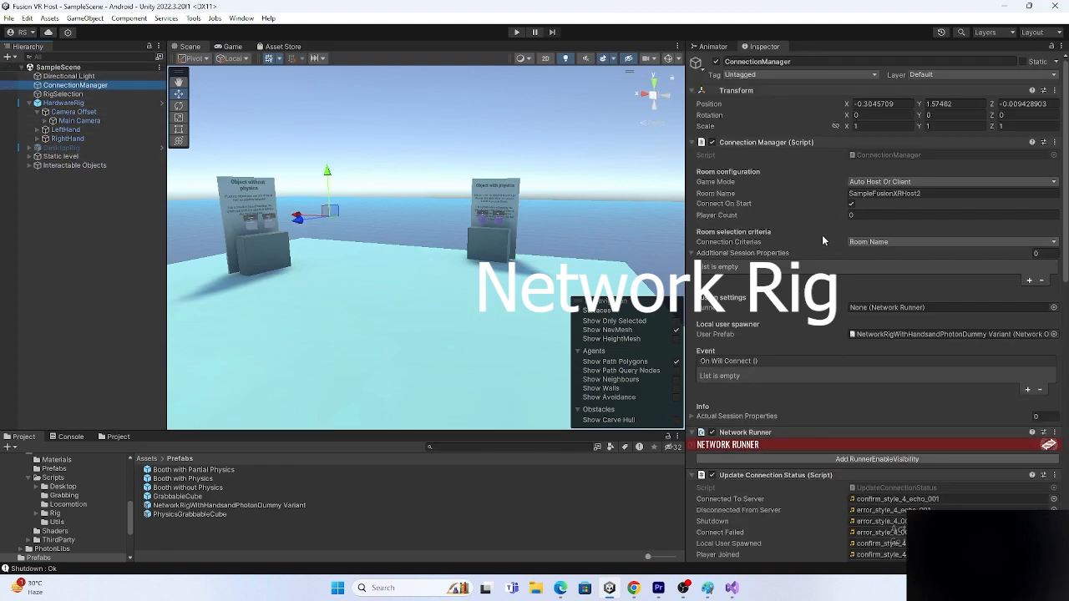
double_click(891, 154)
Examine the NetworkRunner lookup and the runner.ProvideInput = true line in ConnectionManager's Awake method.
scroll(722, 206, up, 20)
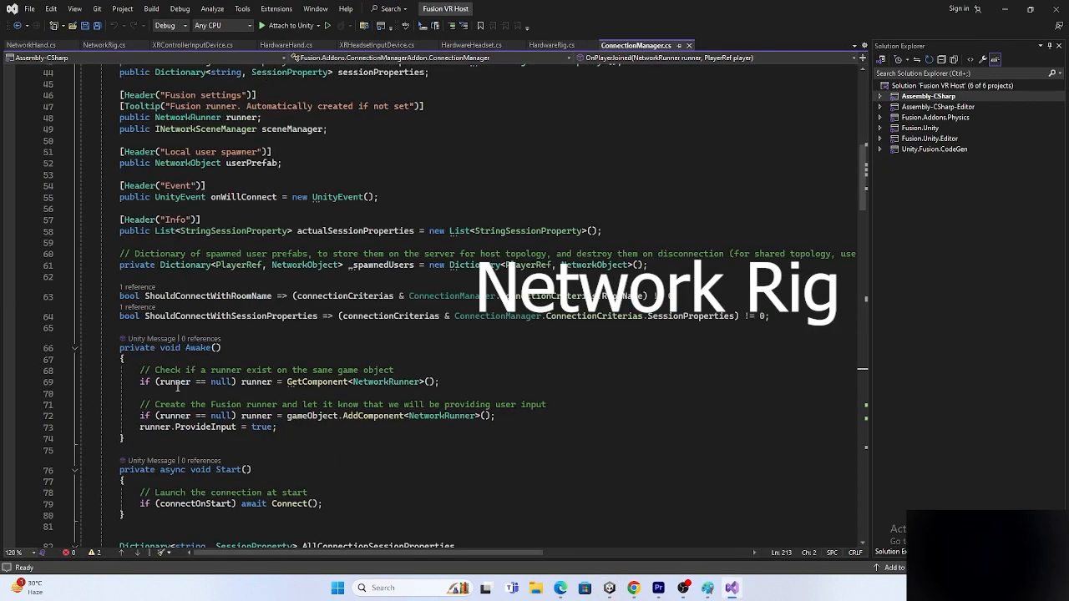
click(409, 382)
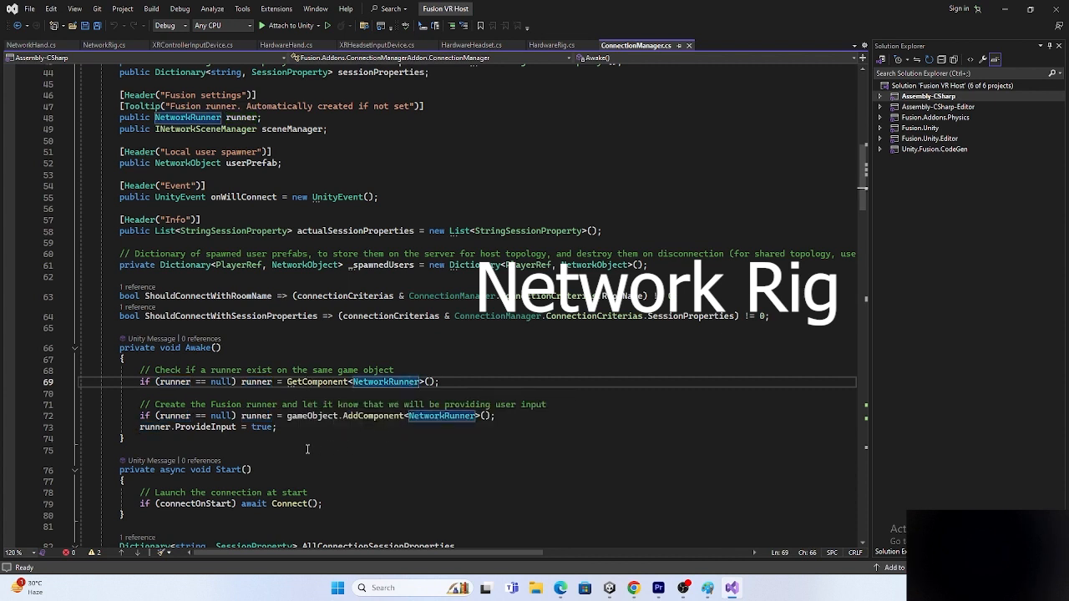
drag(140, 427, 277, 427)
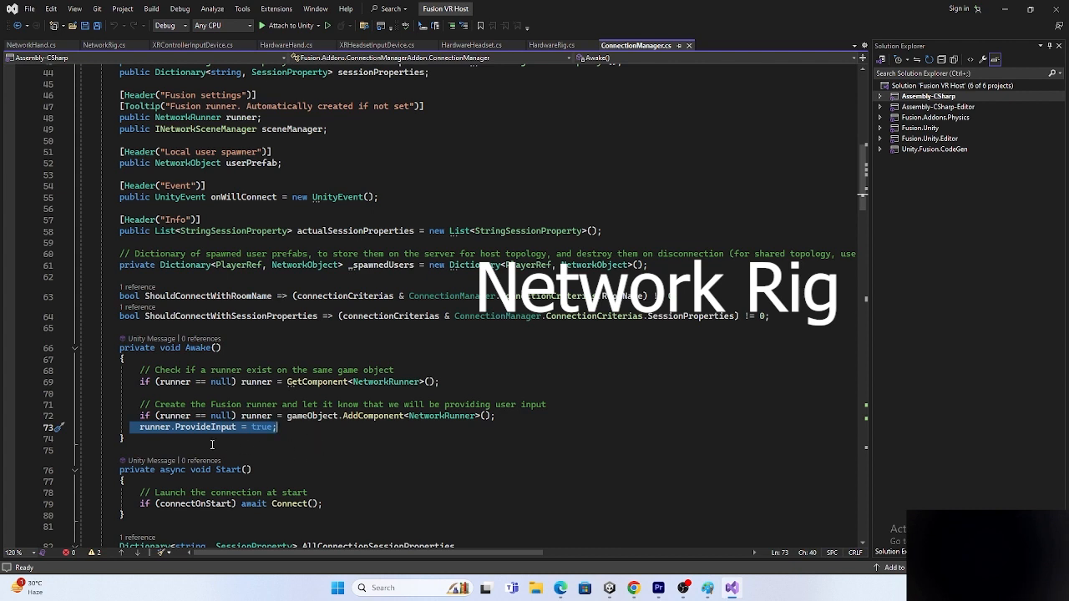
click(276, 435)
drag(281, 429, 135, 429)
Read through ConnectionManager from Start past the session properties and CurrentSceneInfo to the Connect method.
scroll(306, 376, down, 3)
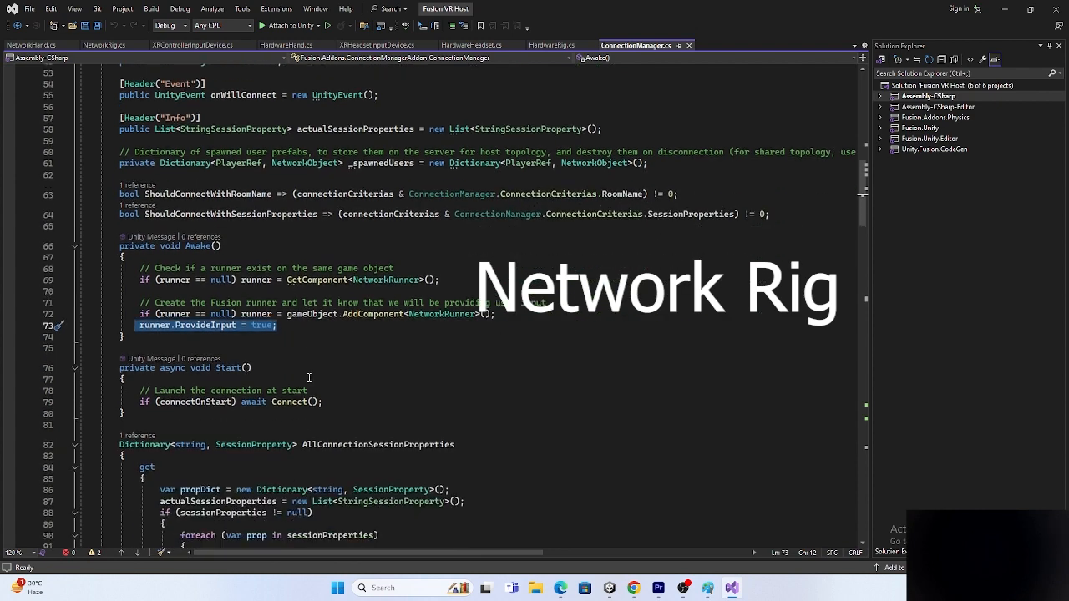
scroll(393, 326, down, 5)
scroll(408, 294, down, 7)
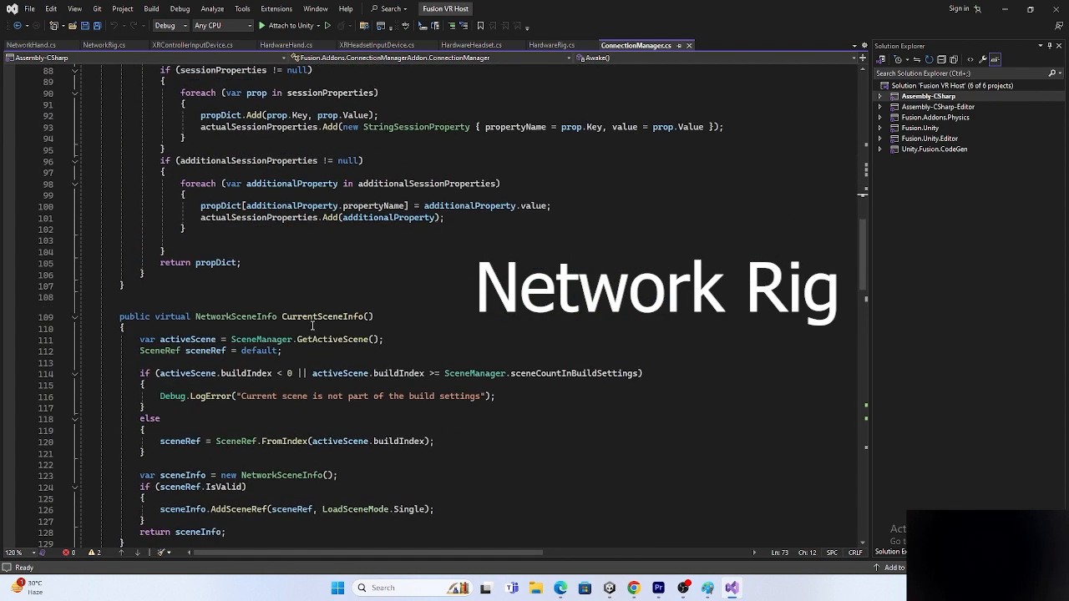
scroll(351, 326, down, 3)
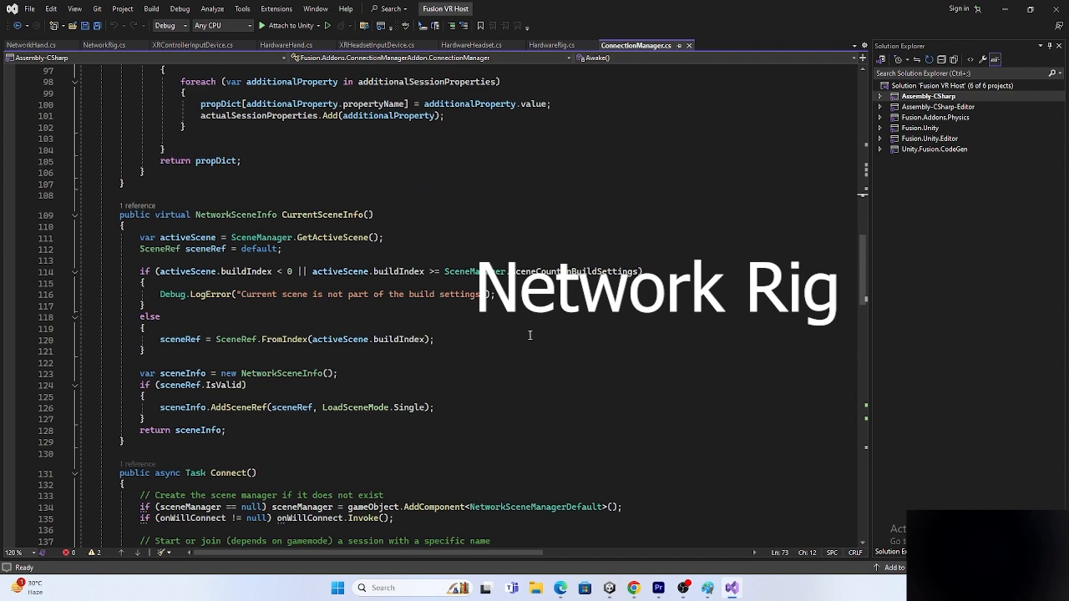
scroll(248, 309, down, 8)
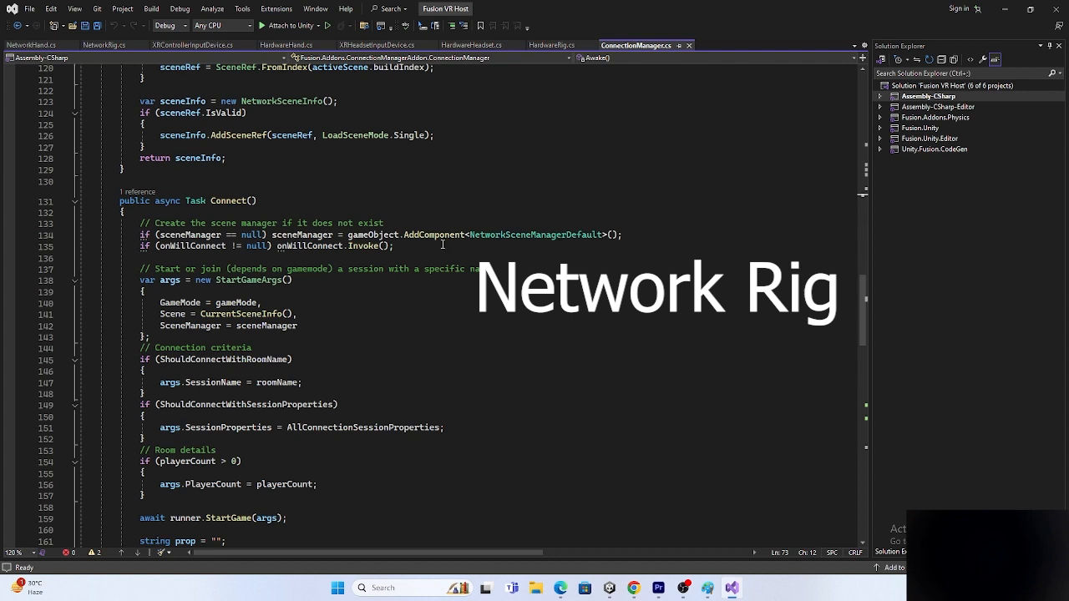
Examine the ClientServer topology check in OnPlayerJoined and its OnPlayerJoinedHostMode and OnPlayerJoinedSharedMode branches.
scroll(334, 317, down, 11)
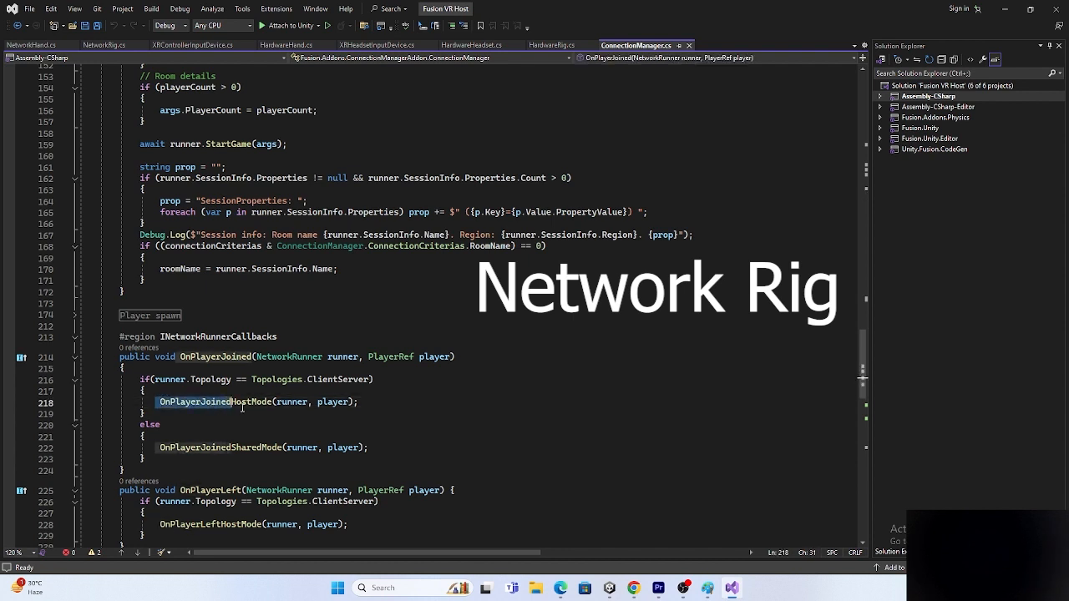
click(203, 380)
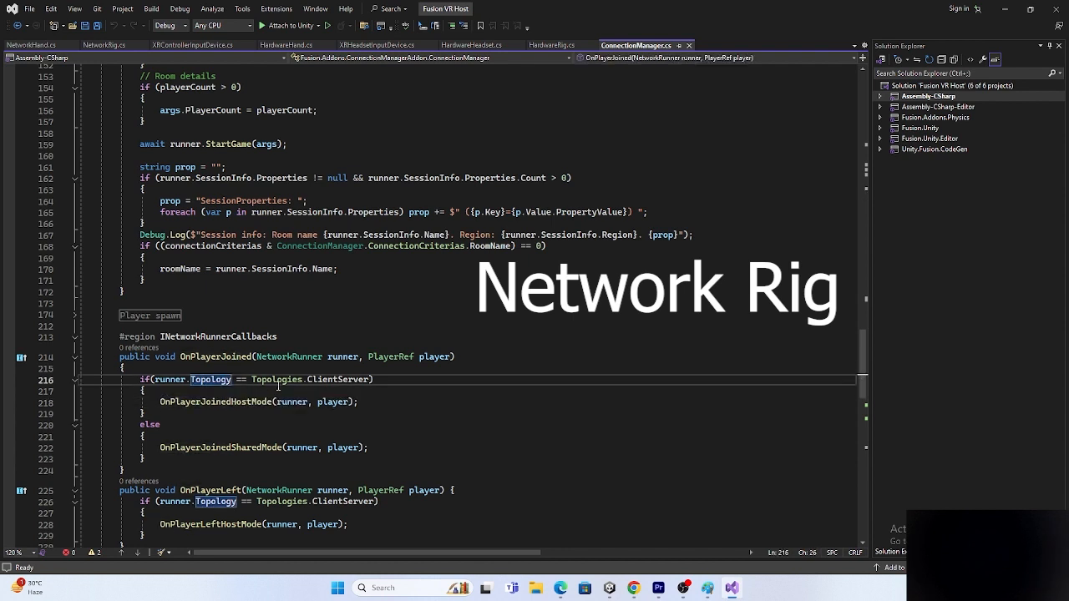
click(326, 381)
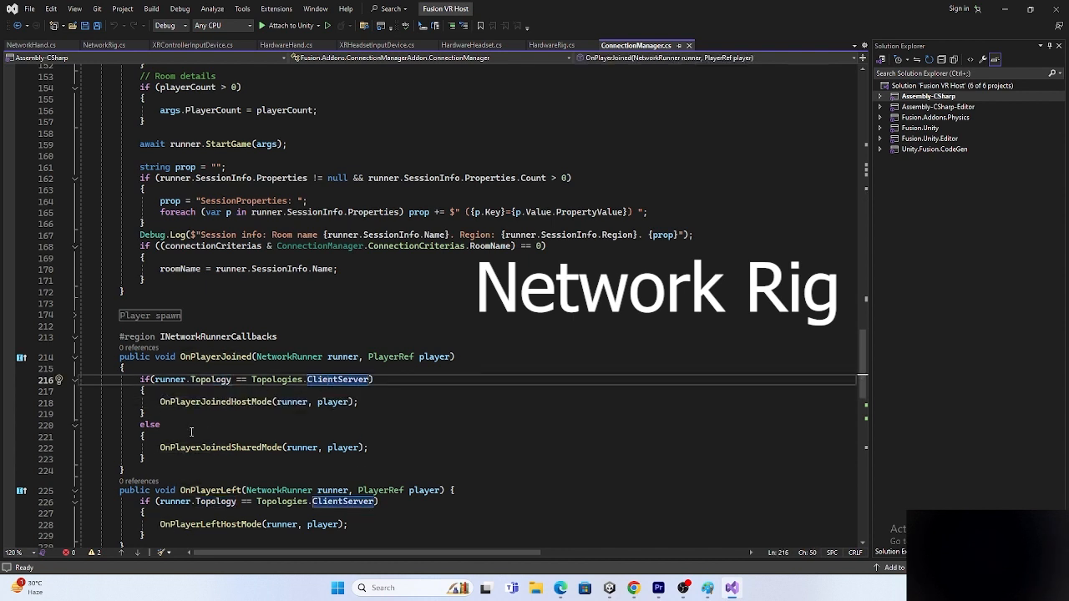
drag(136, 380, 165, 413)
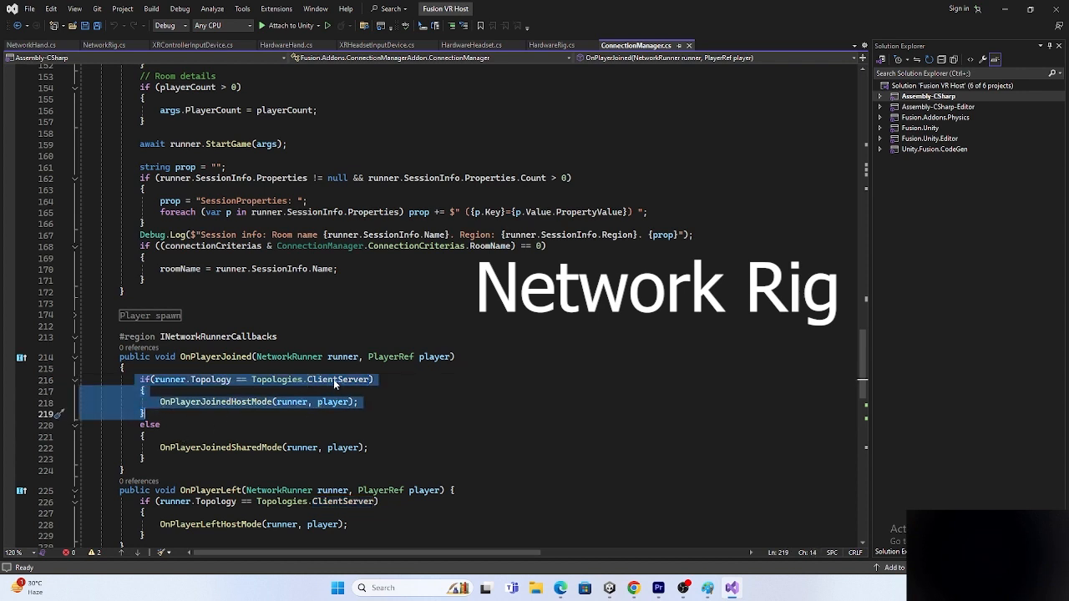
click(183, 413)
drag(158, 448, 400, 451)
click(400, 451)
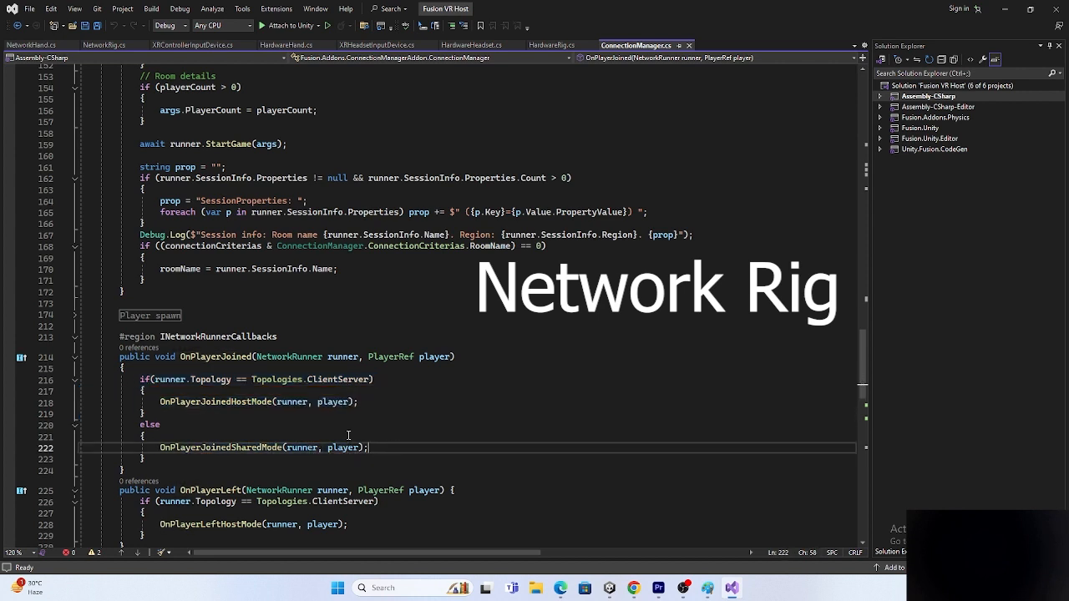
Examine the OnPlayerLeft callback and its OnPlayerLeftHostMode call for the ClientServer topology.
scroll(189, 435, down, 1)
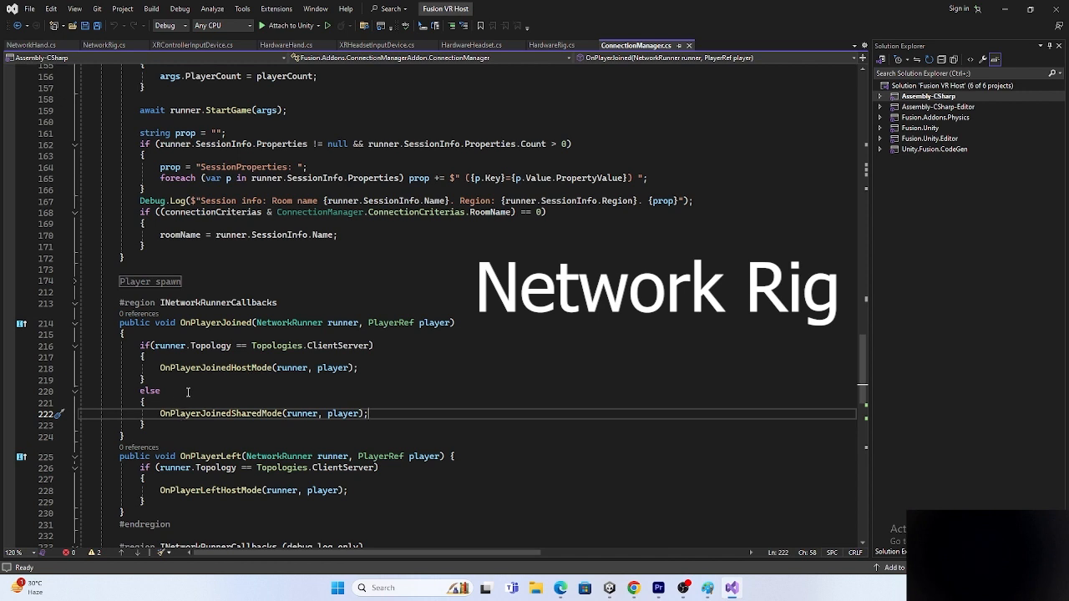
scroll(188, 392, down, 2)
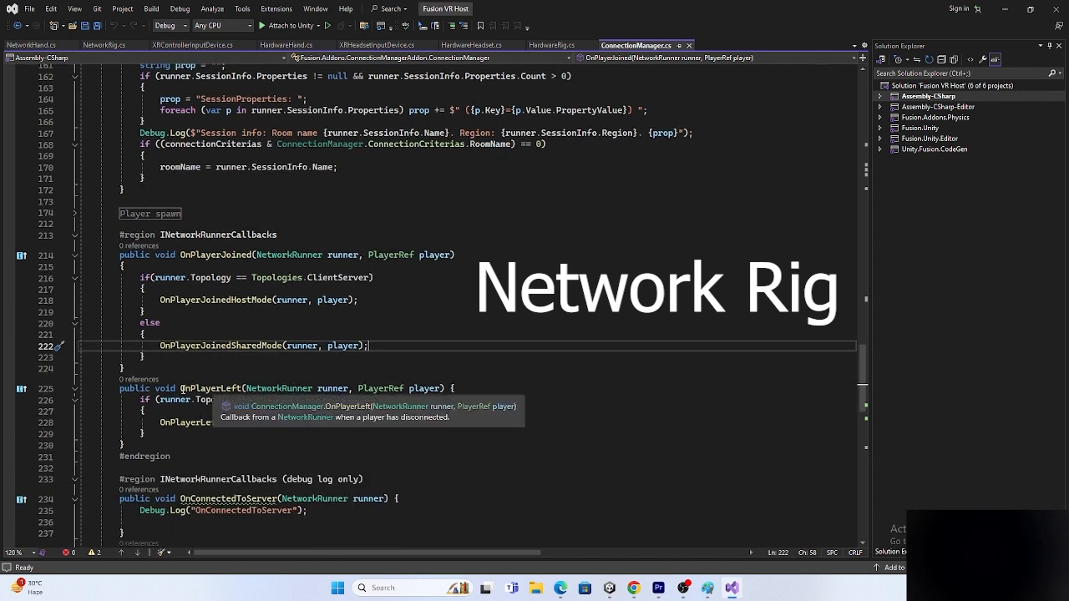
drag(183, 389, 380, 400)
click(204, 433)
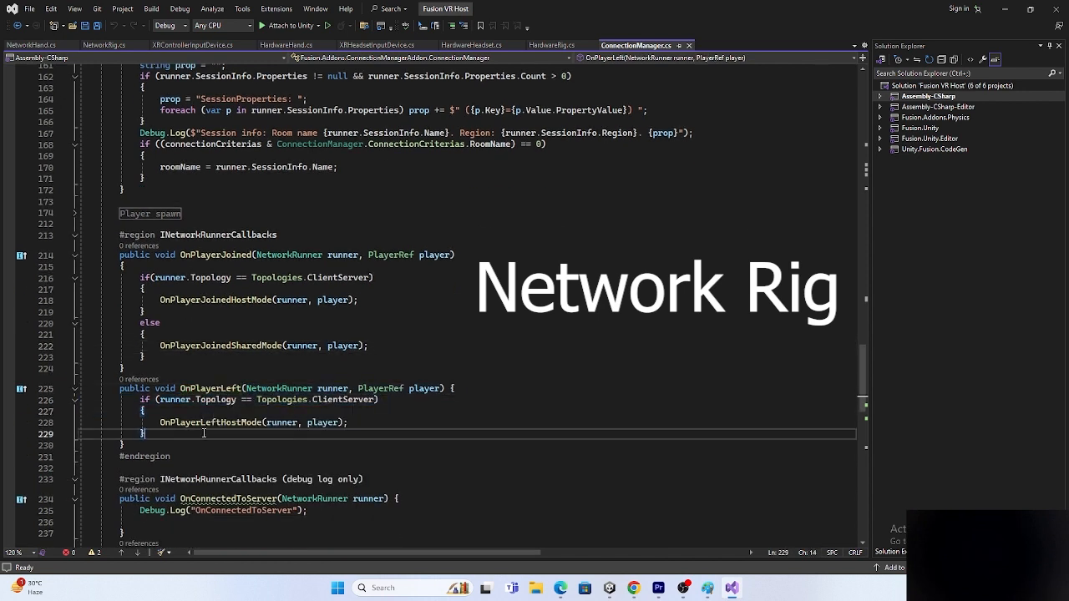
drag(159, 423, 307, 423)
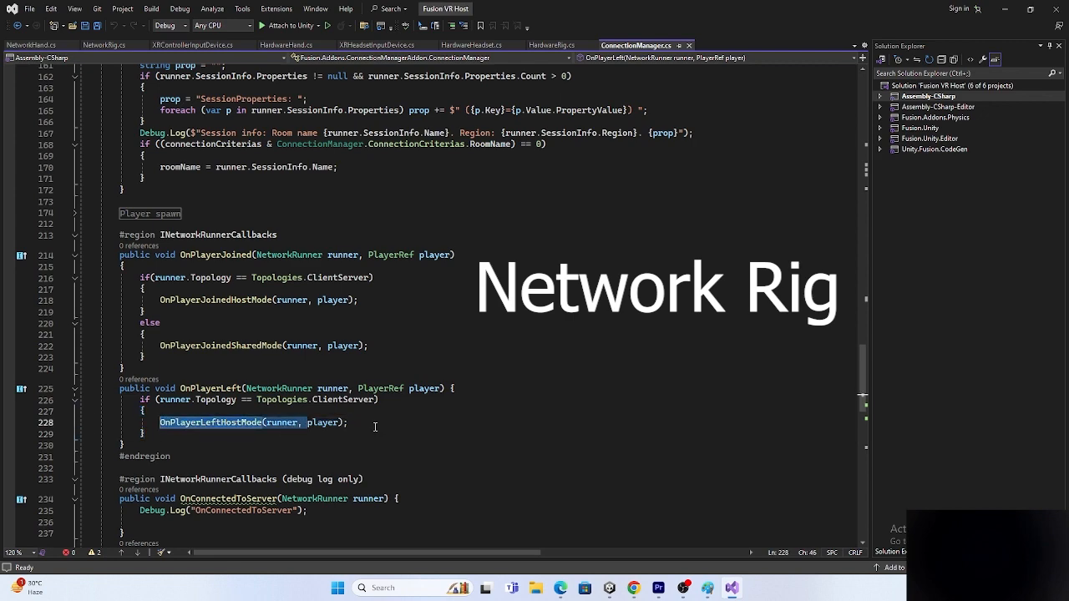
click(373, 425)
drag(373, 424, 169, 431)
Look over the remaining runner callbacks and briefly expand the Player spawn region in ConnectionManager.
scroll(373, 364, down, 11)
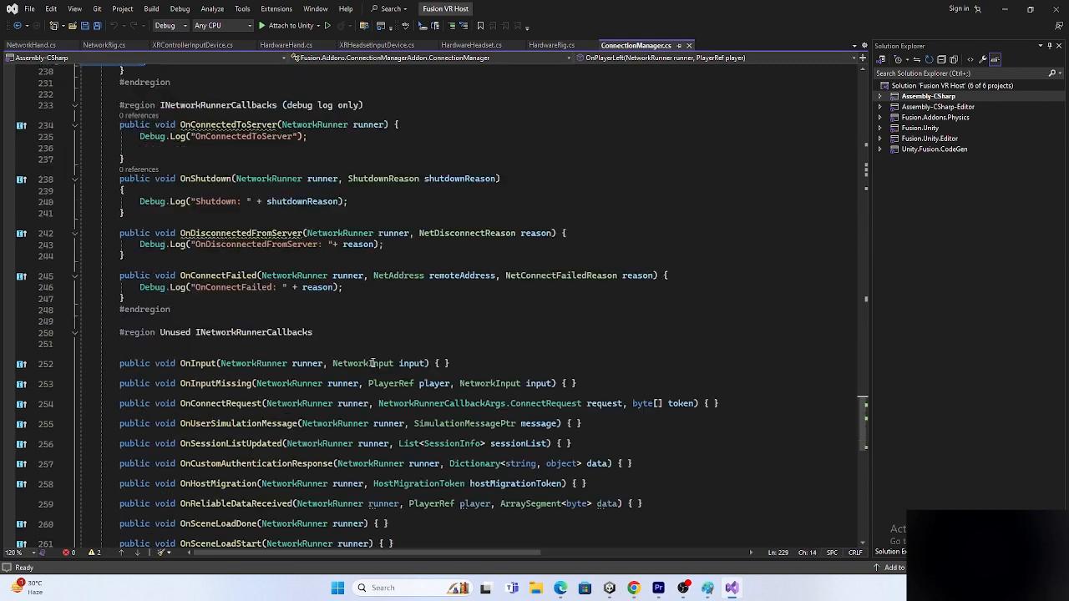
scroll(372, 364, up, 20)
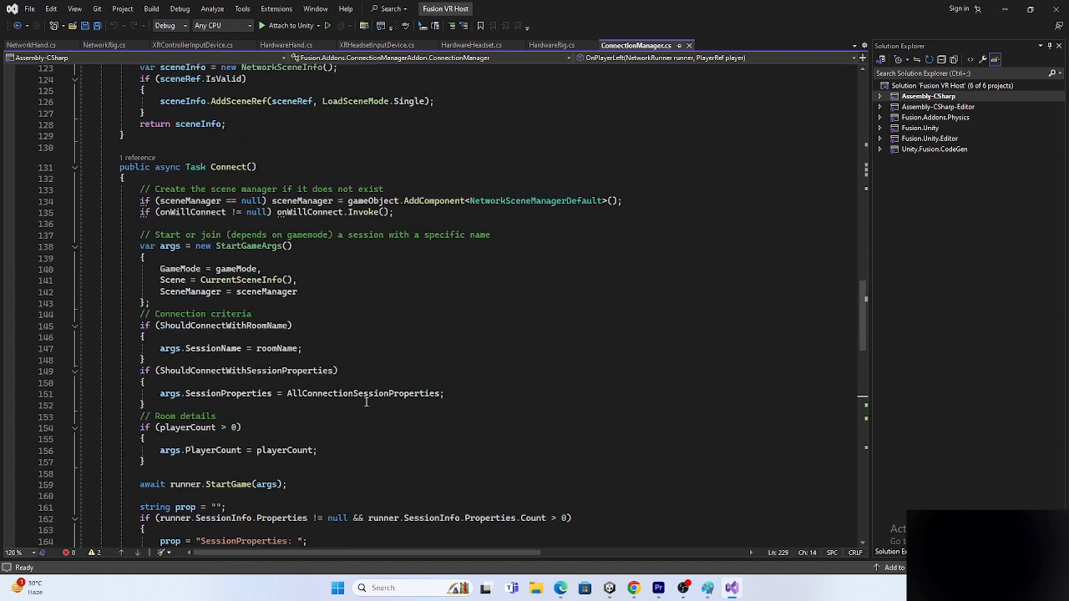
scroll(366, 402, down, 9)
click(74, 349)
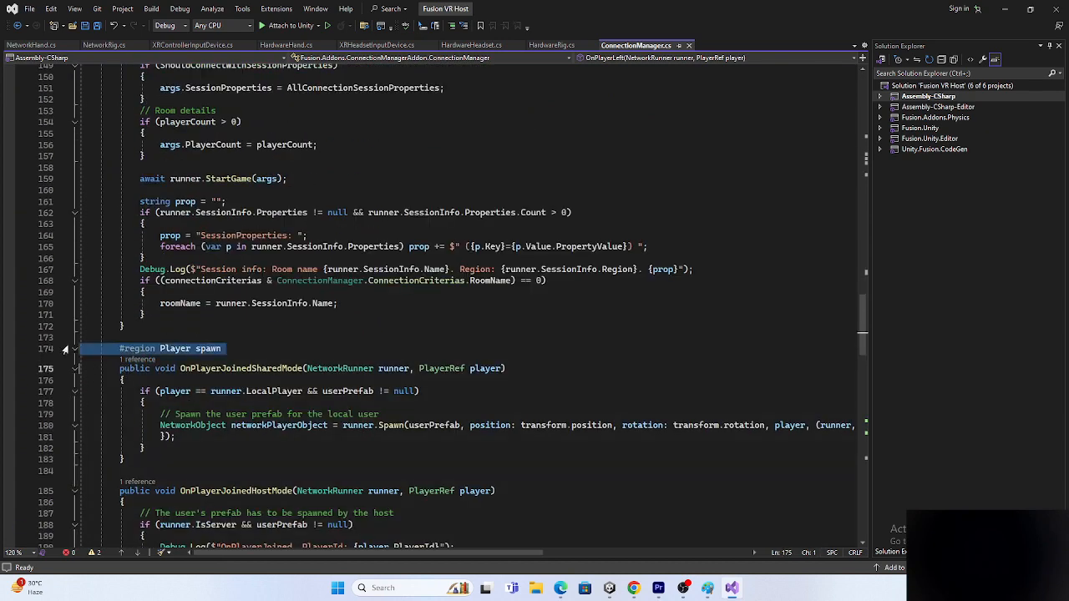
click(74, 349)
scroll(72, 350, up, 20)
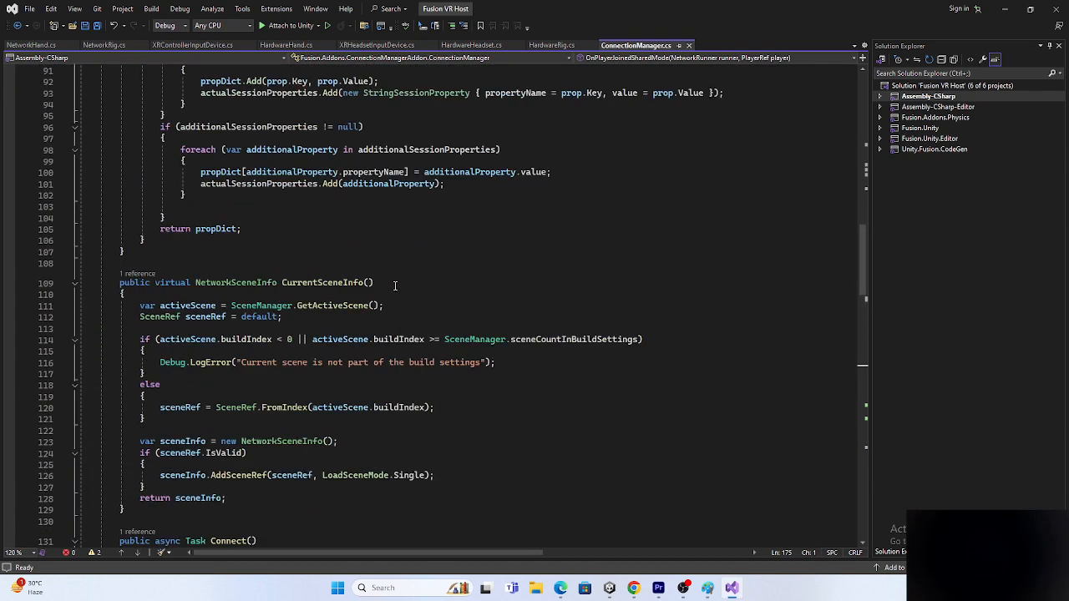
Switch to Chrome and view the Nested Mango YouTube playlists and the source code products in its Patreon shop.
click(1004, 8)
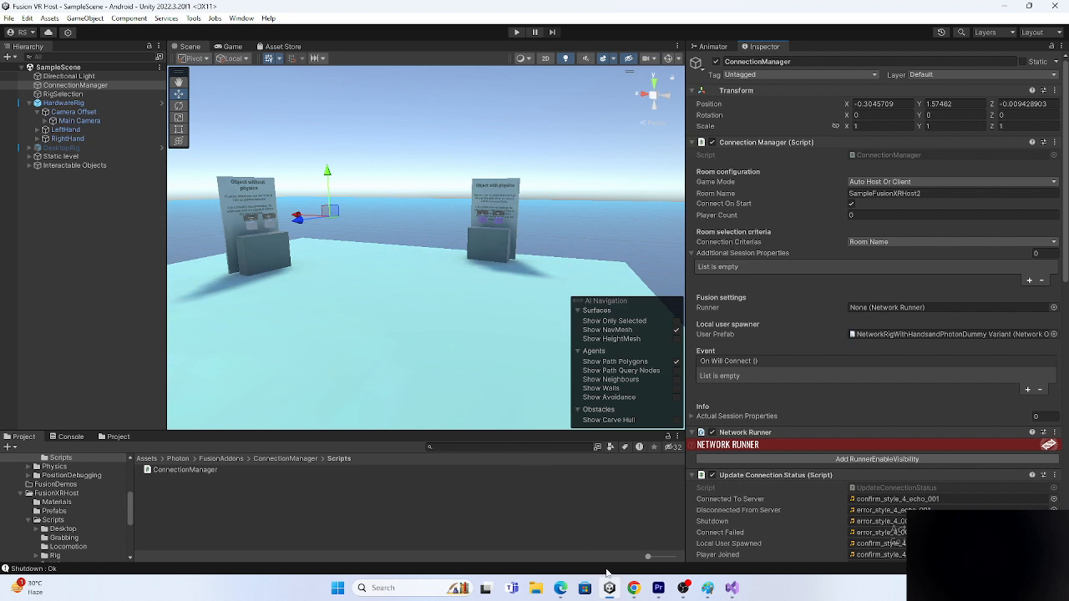
click(634, 588)
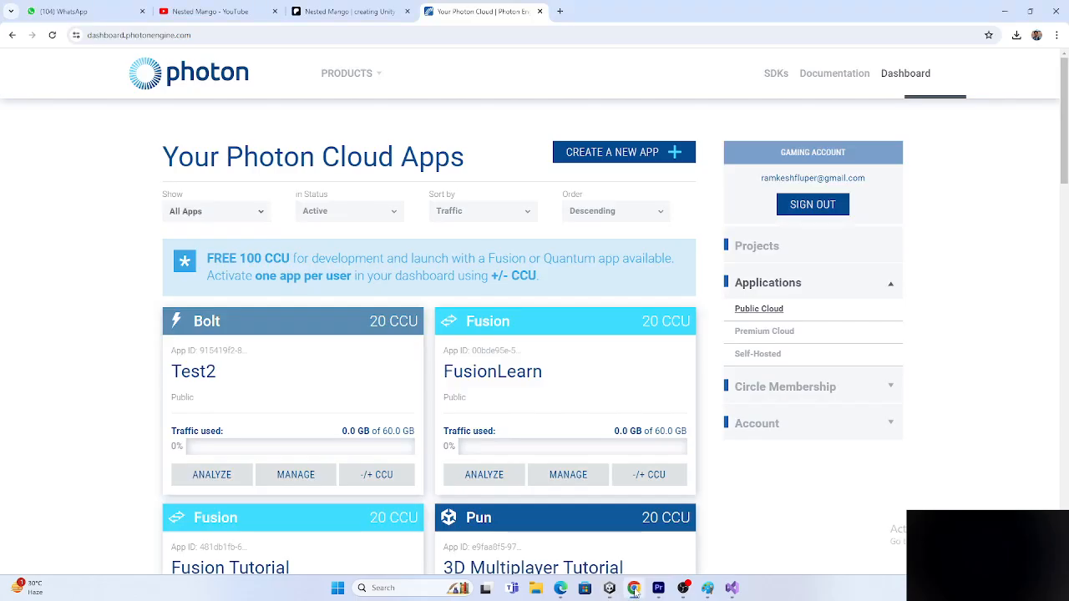
click(183, 18)
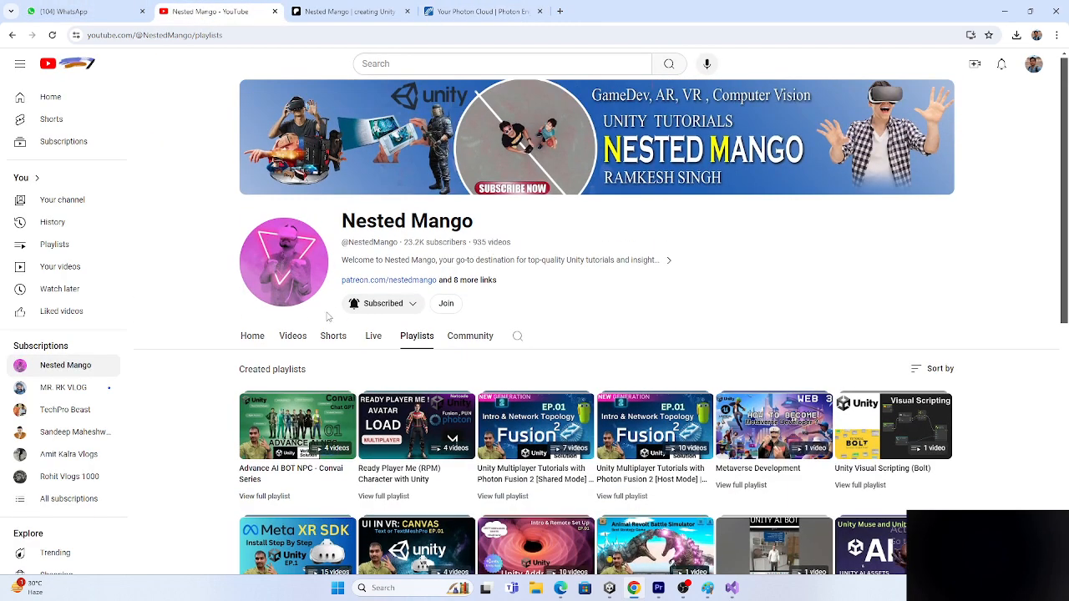
click(342, 11)
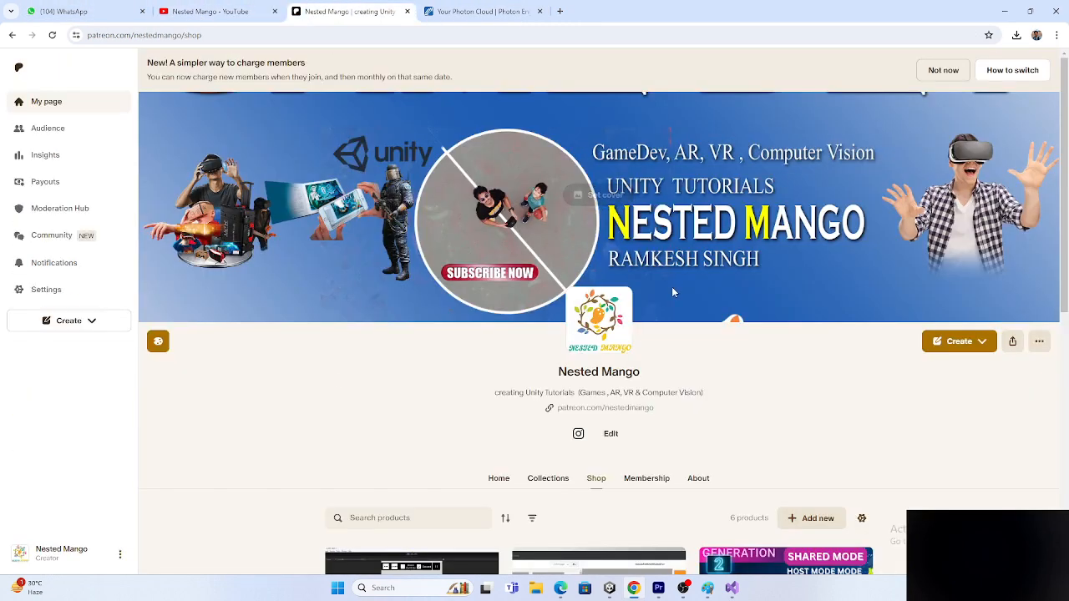
scroll(674, 292, down, 6)
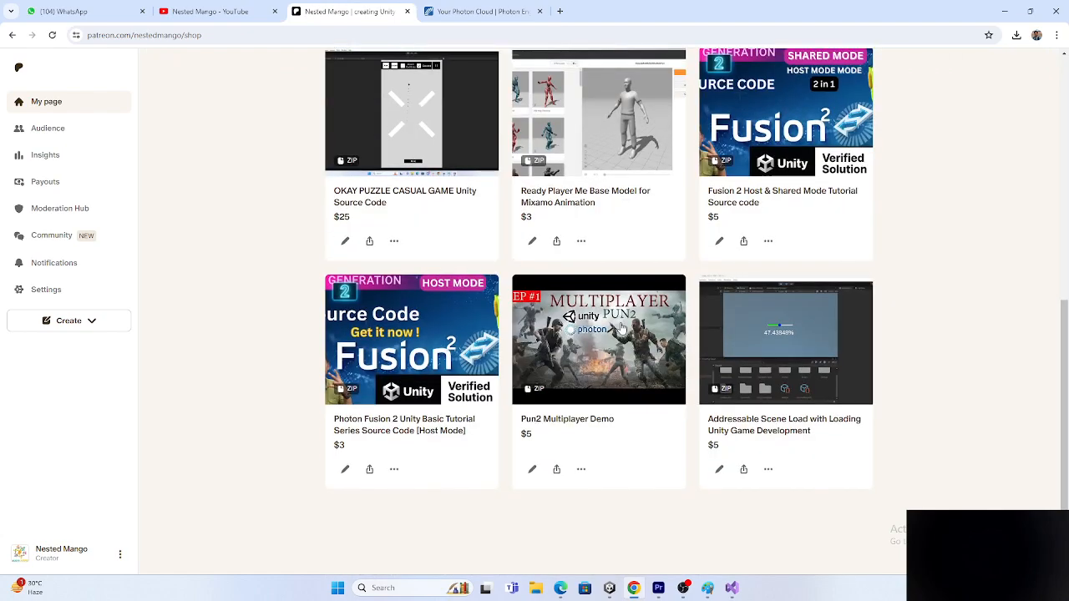